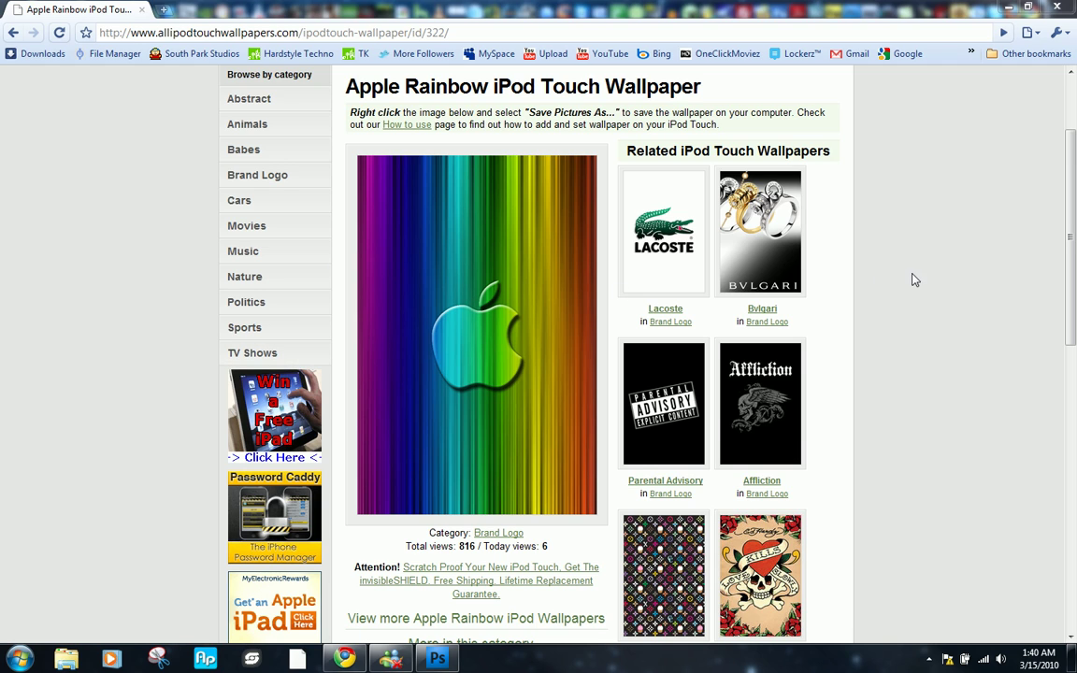
Navigate back to the Apple iPod Touch Wallpaper page on allipodtouchwallpapers.com.
scroll(917, 278, up, 3)
scroll(919, 280, down, 3)
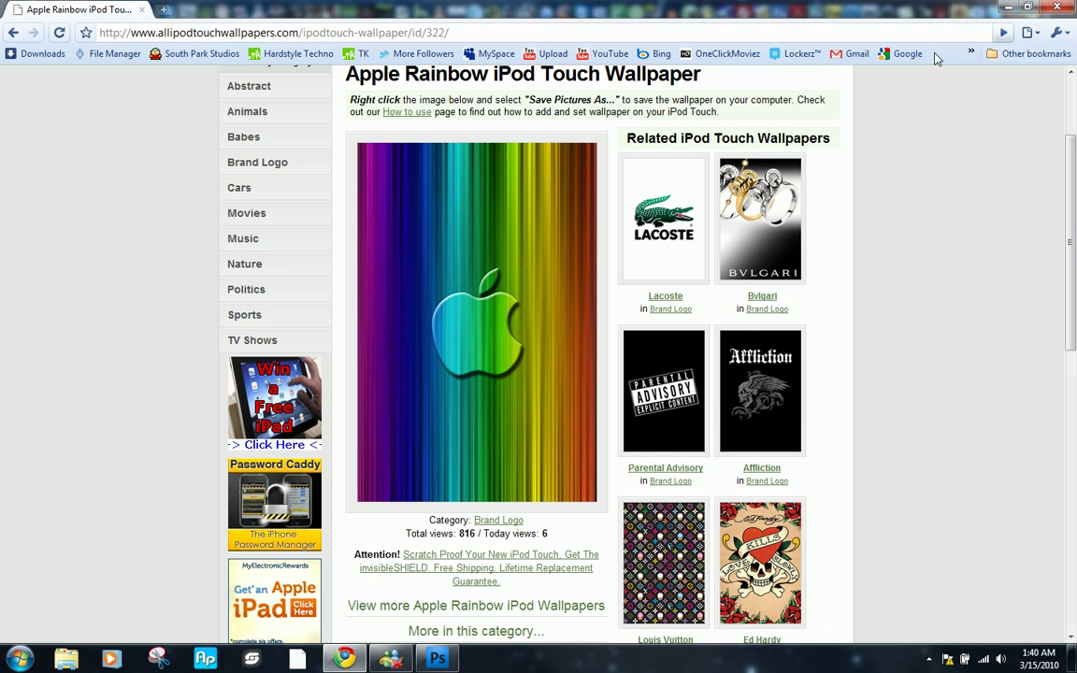
click(904, 54)
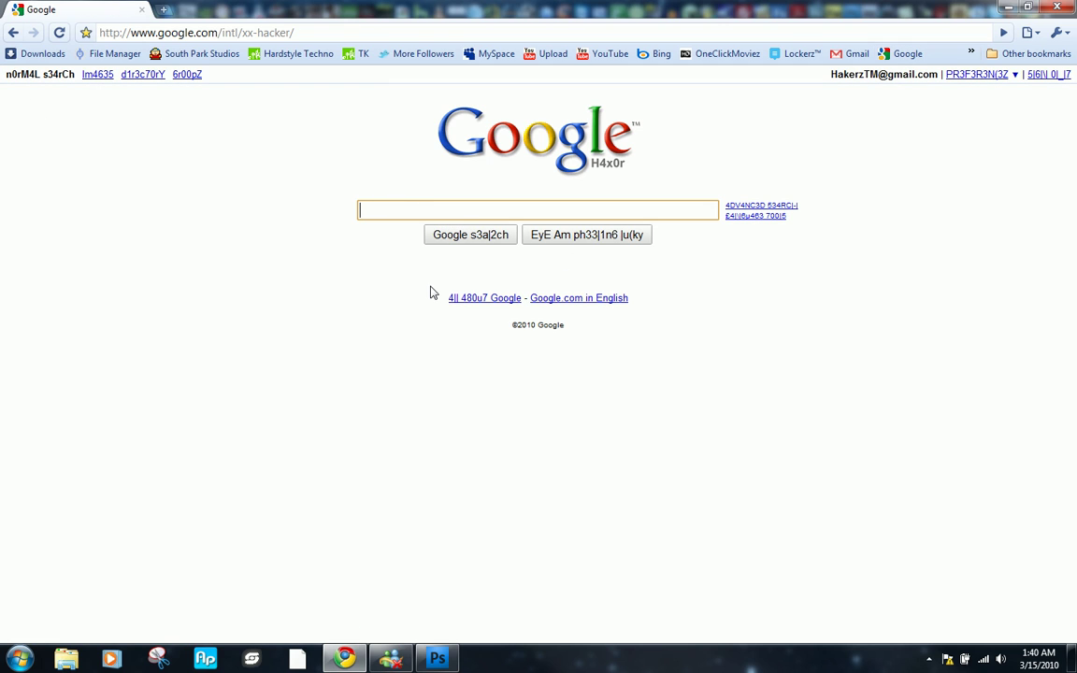
key(alt+Left)
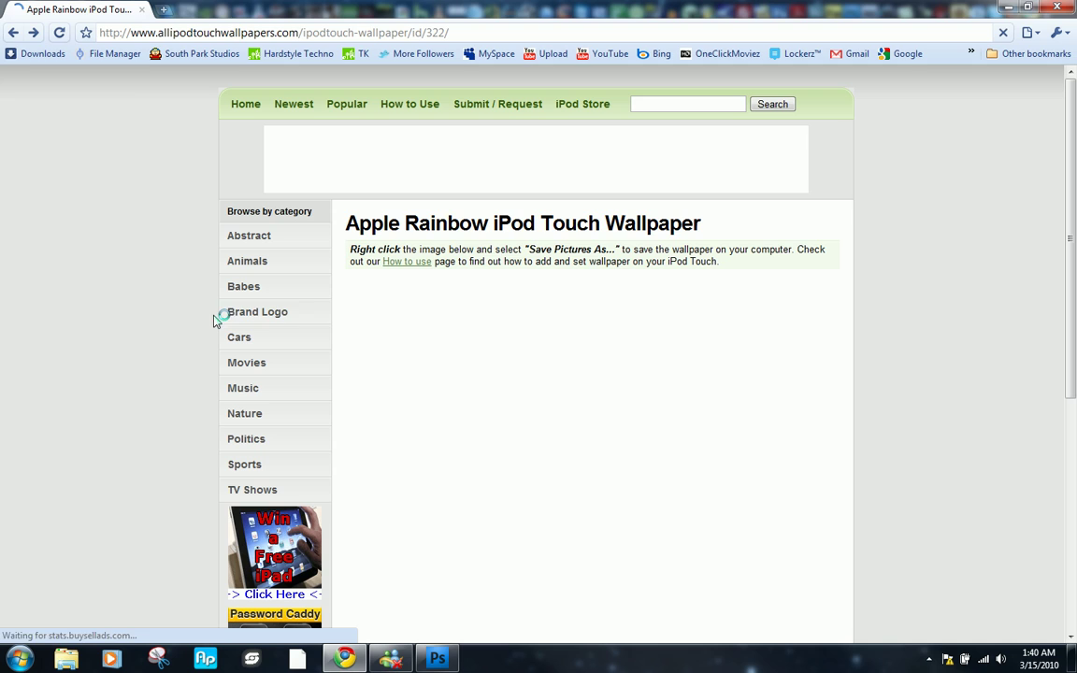
scroll(838, 245, down, 1)
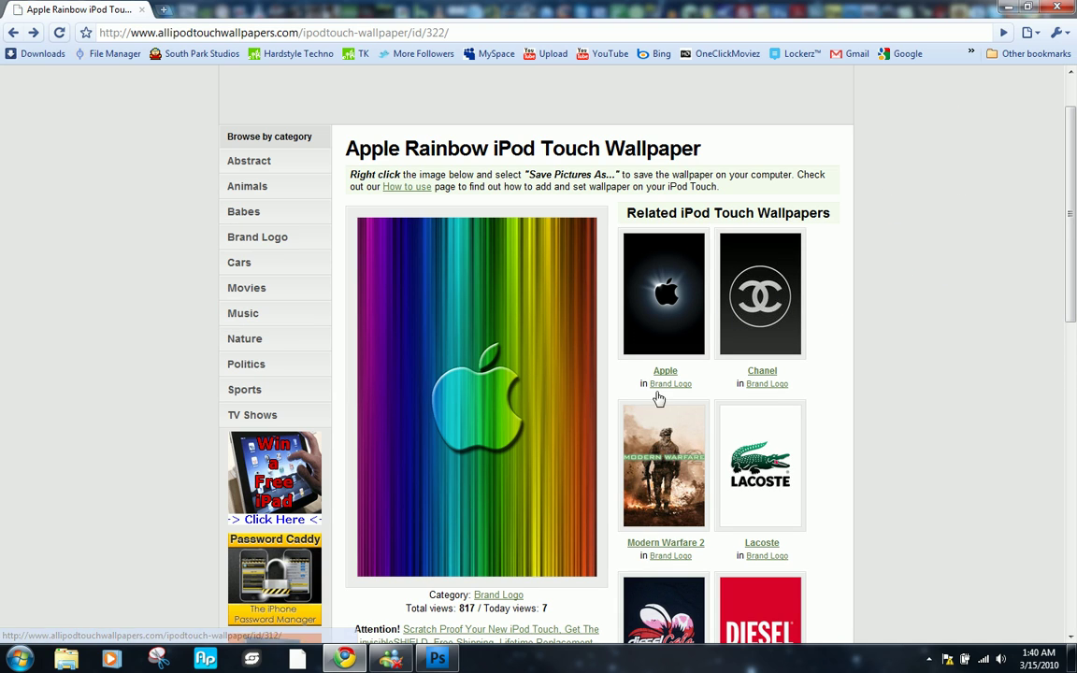
key(alt+Left)
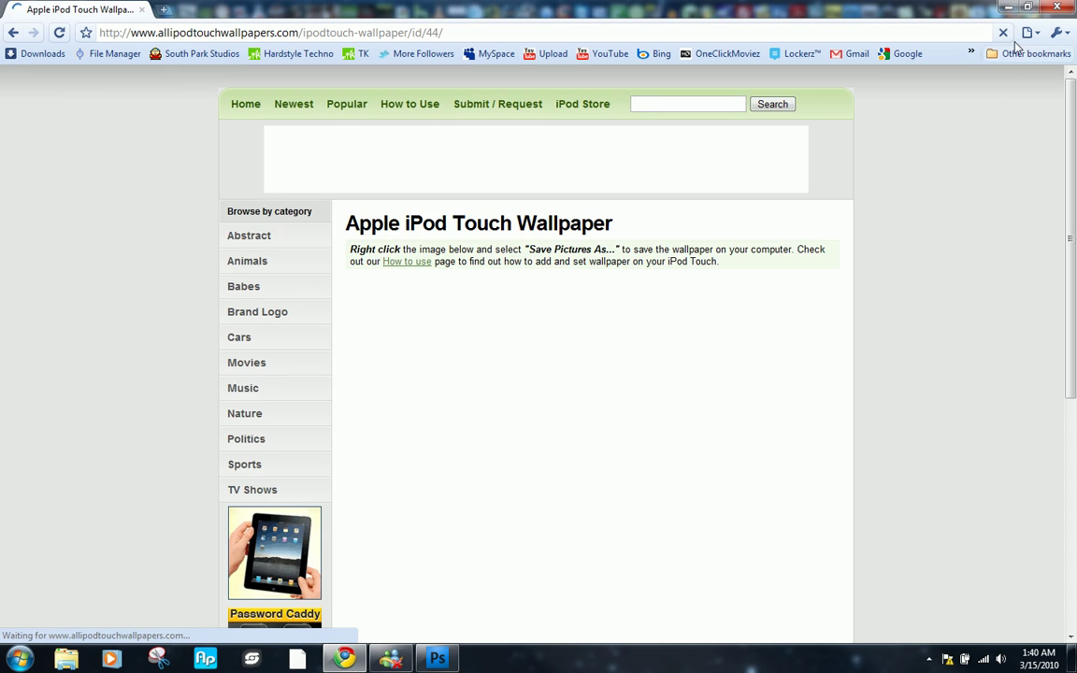
Shrink the browser window and drag the black Apple wallpaper image onto the desktop.
drag(911, 8, 889, 168)
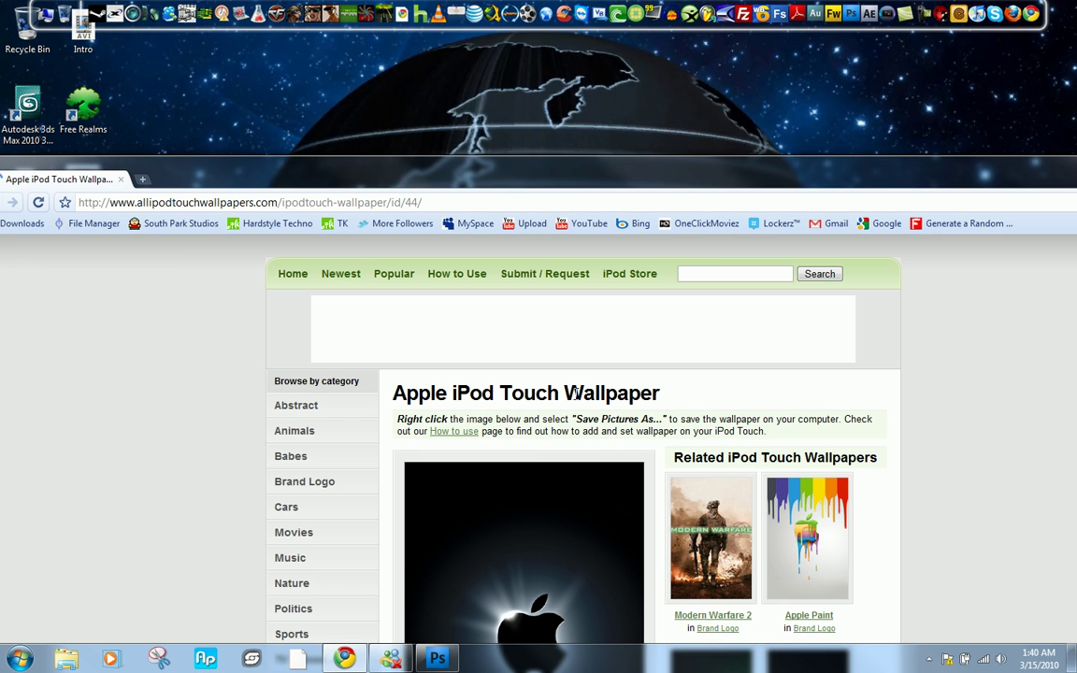
scroll(540, 458, down, 2)
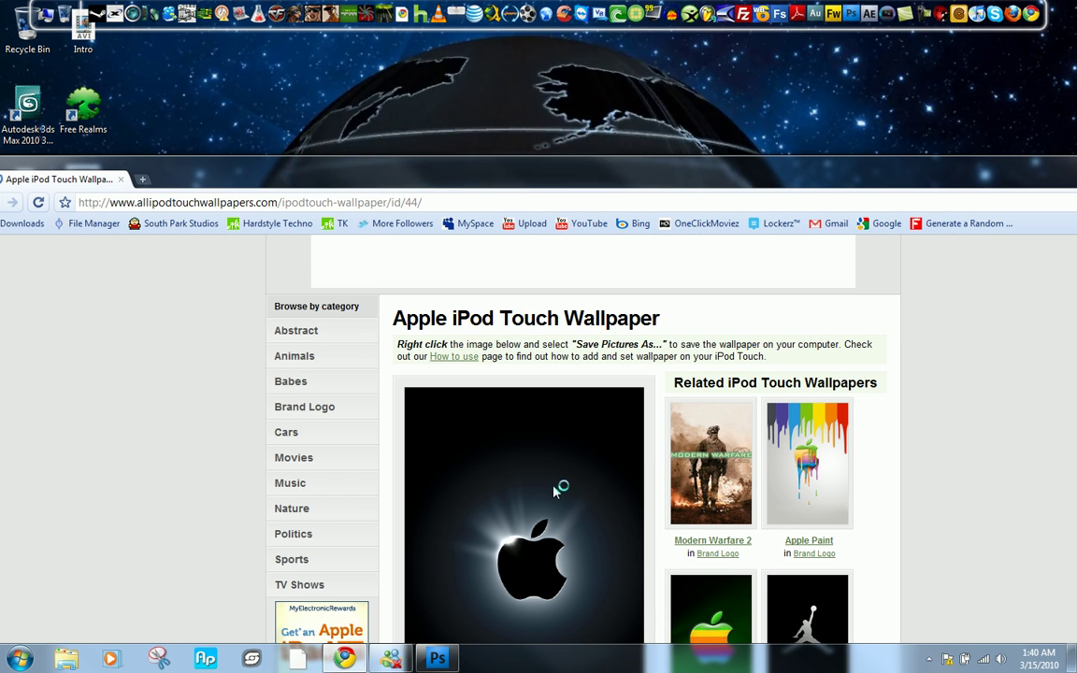
drag(171, 110, 192, 104)
drag(805, 165, 785, 0)
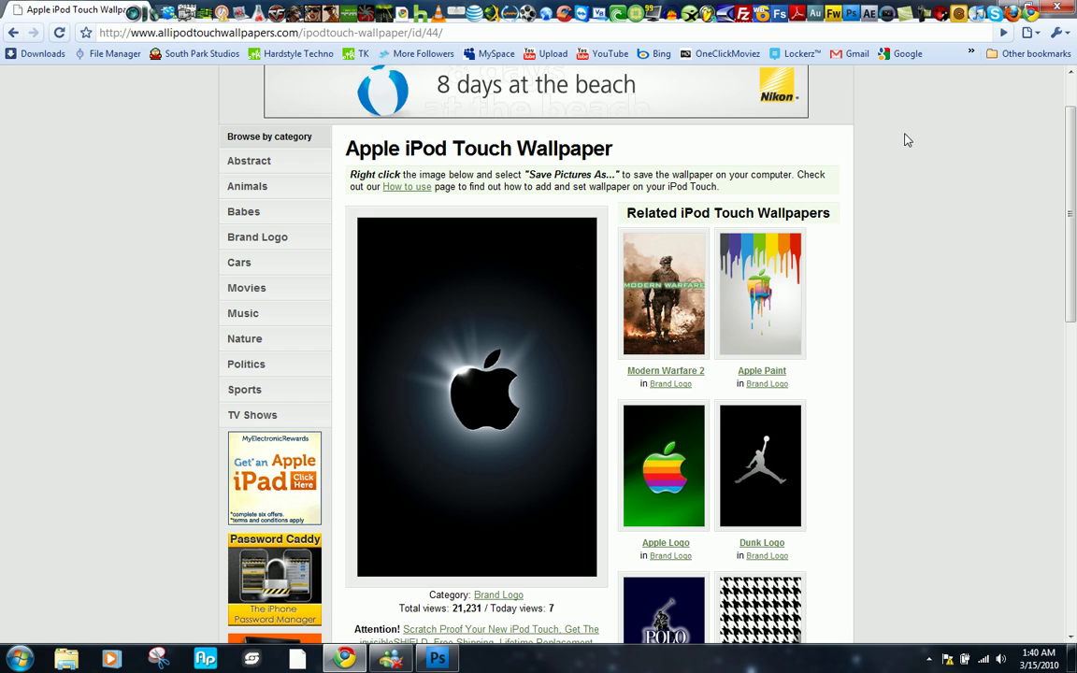
click(904, 56)
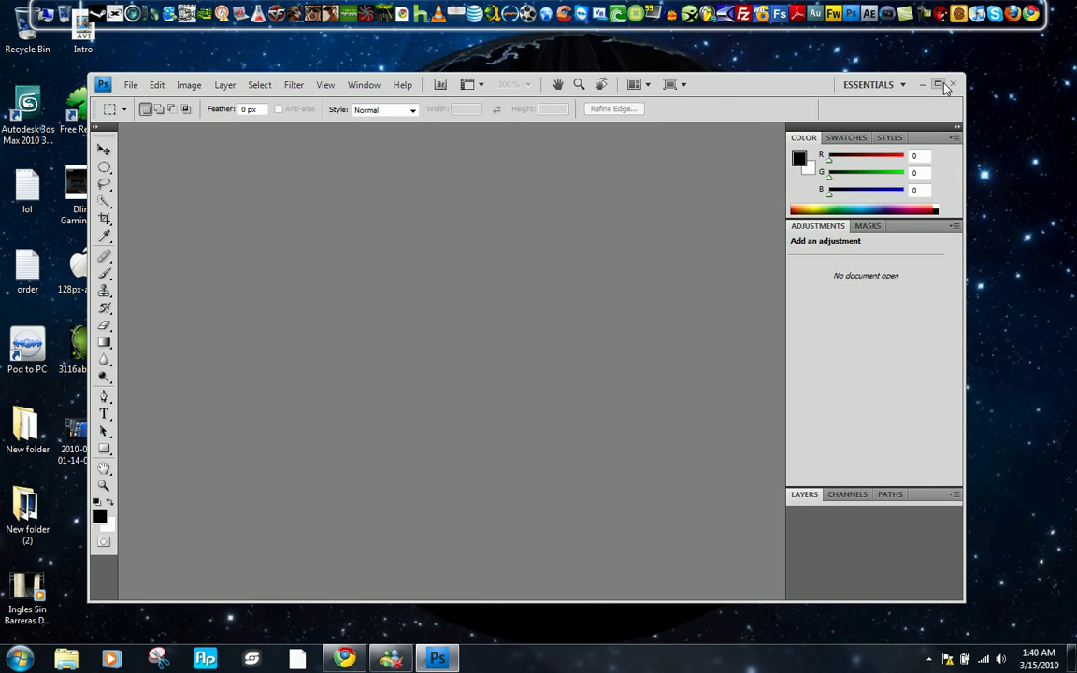
Move the Photoshop window aside and open Apple iPod Touch Wallpaper.jpg from the desktop.
double_click(415, 83)
double_click(940, 9)
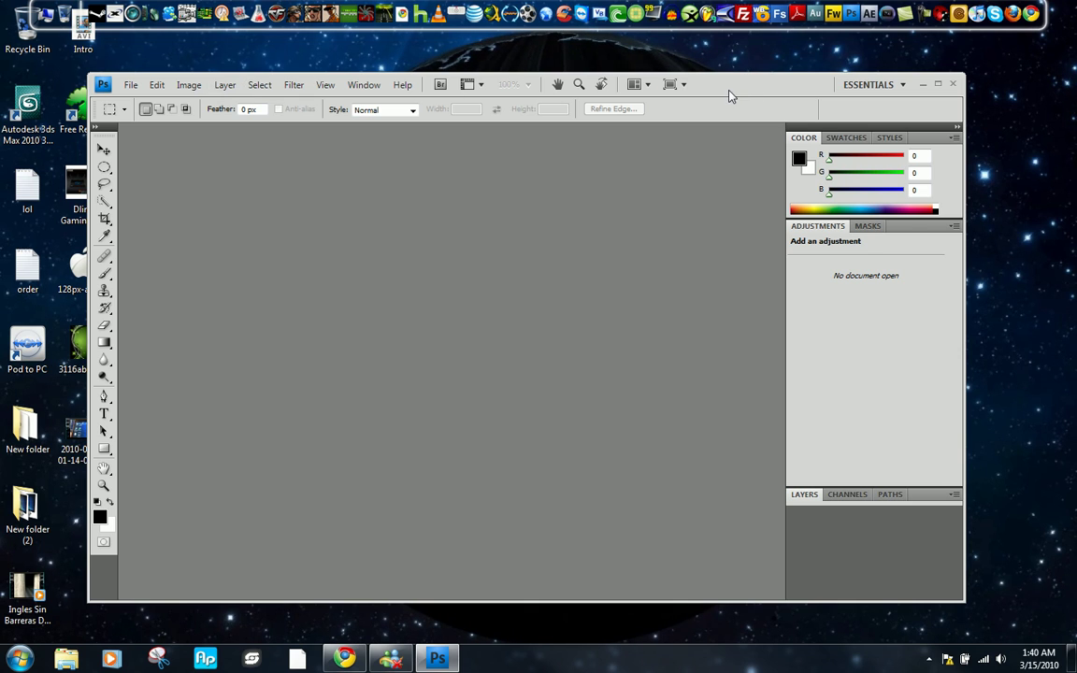
drag(731, 91, 837, 117)
drag(190, 103, 131, 105)
double_click(133, 105)
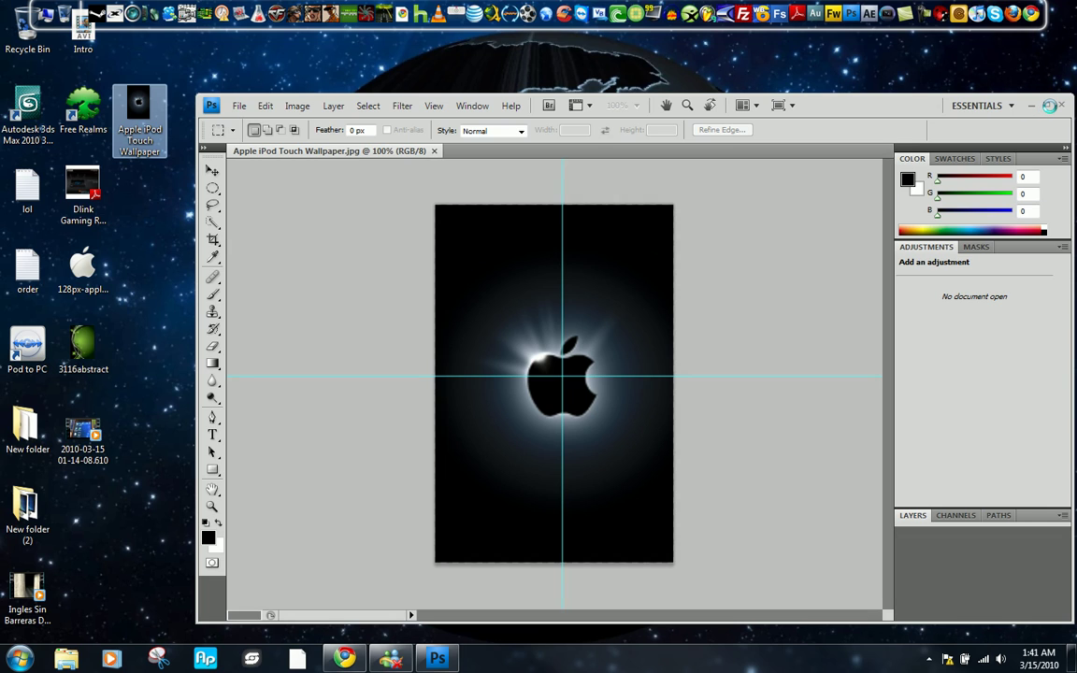
Unlock the Background as Layer 0, add a new Layer 1, and delete Layer 0.
click(1048, 106)
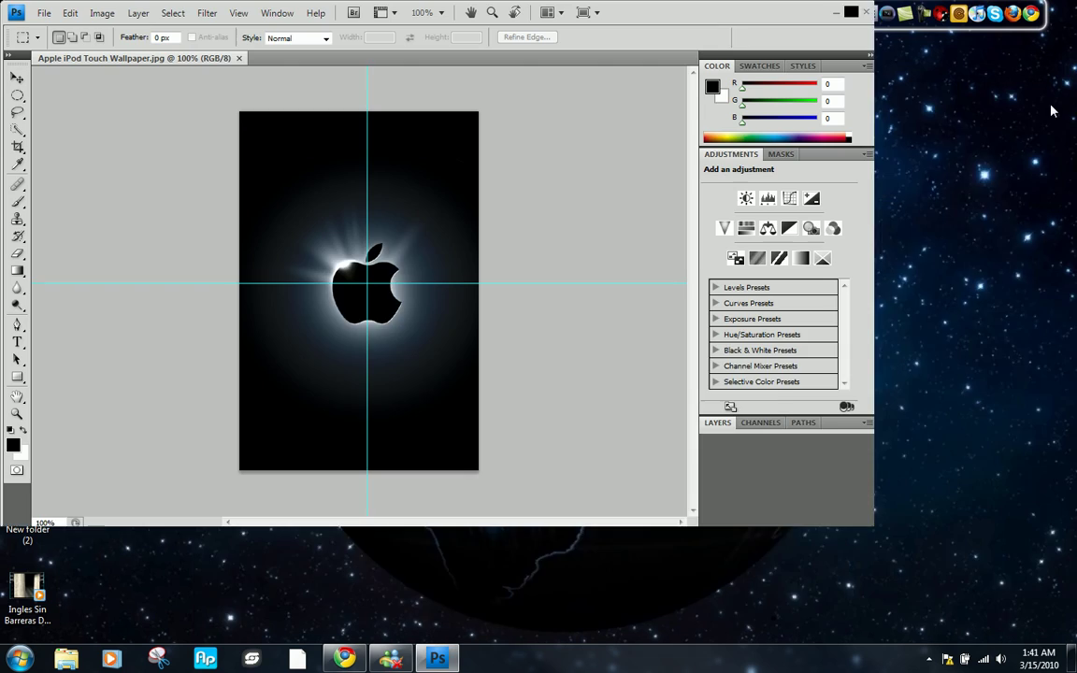
click(17, 78)
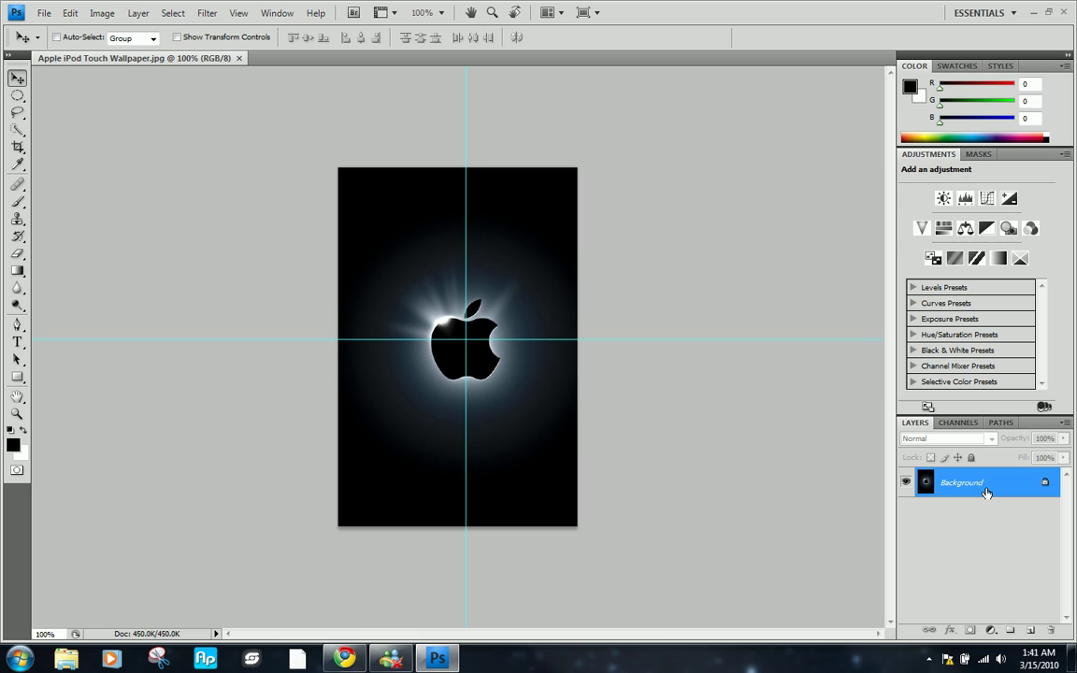
alt+double_click(986, 493)
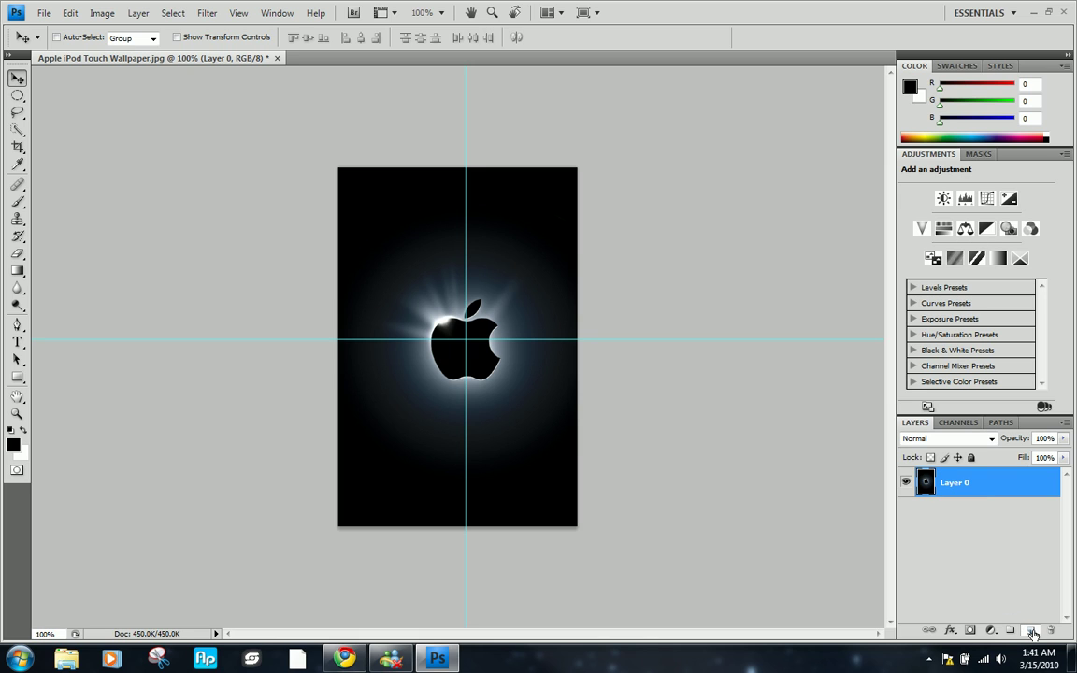
click(1031, 631)
click(968, 522)
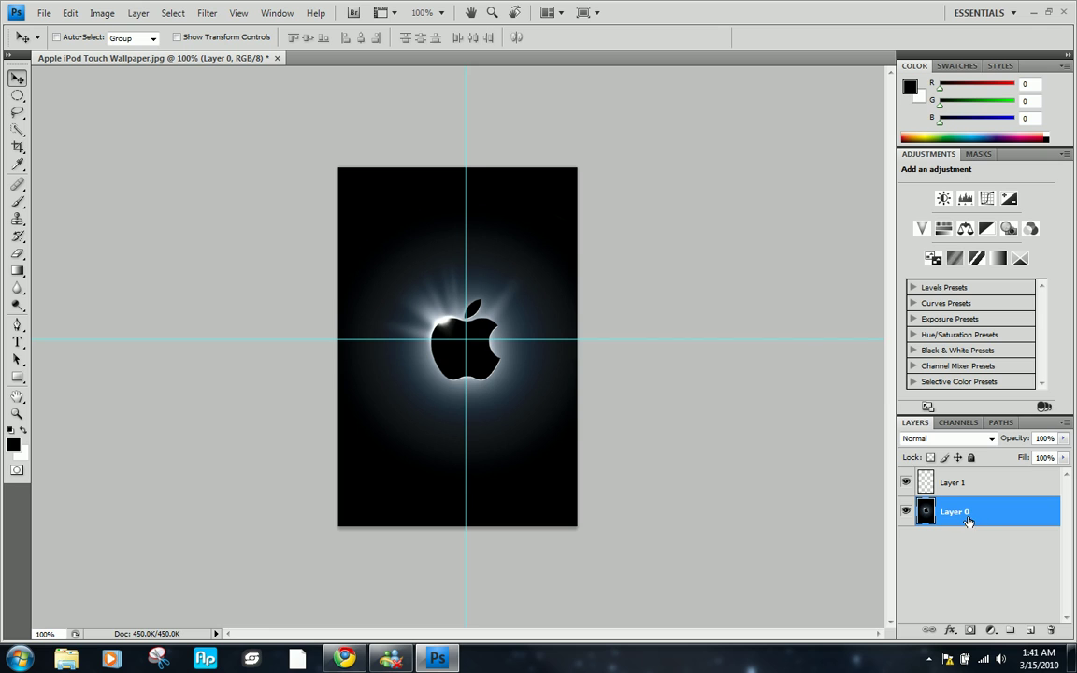
key(Delete)
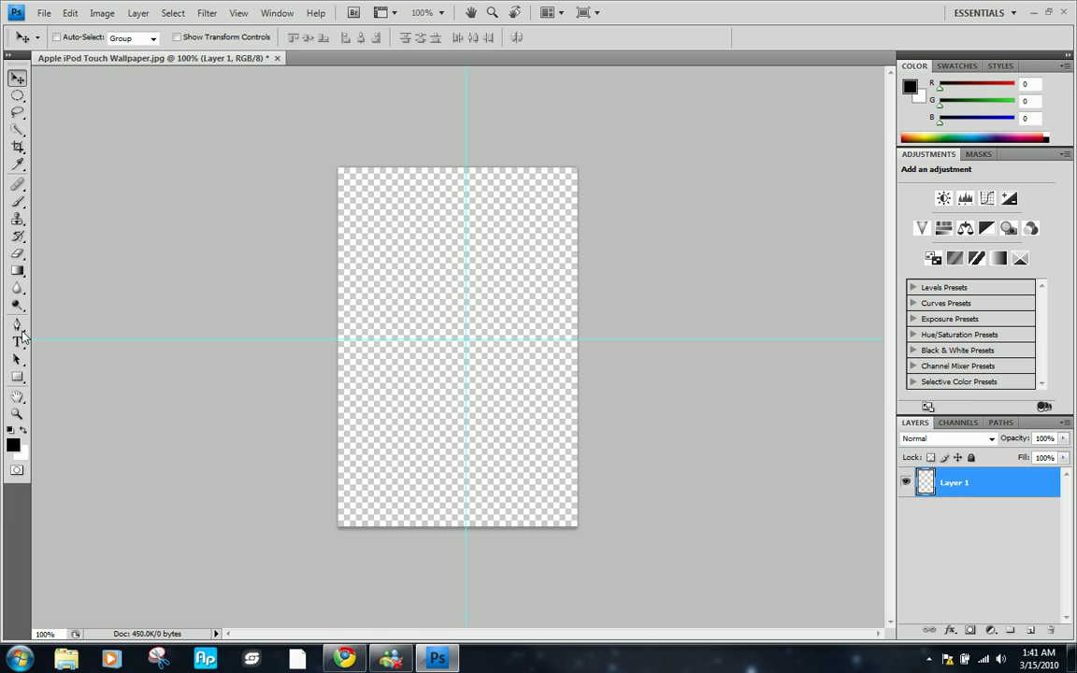
click(17, 376)
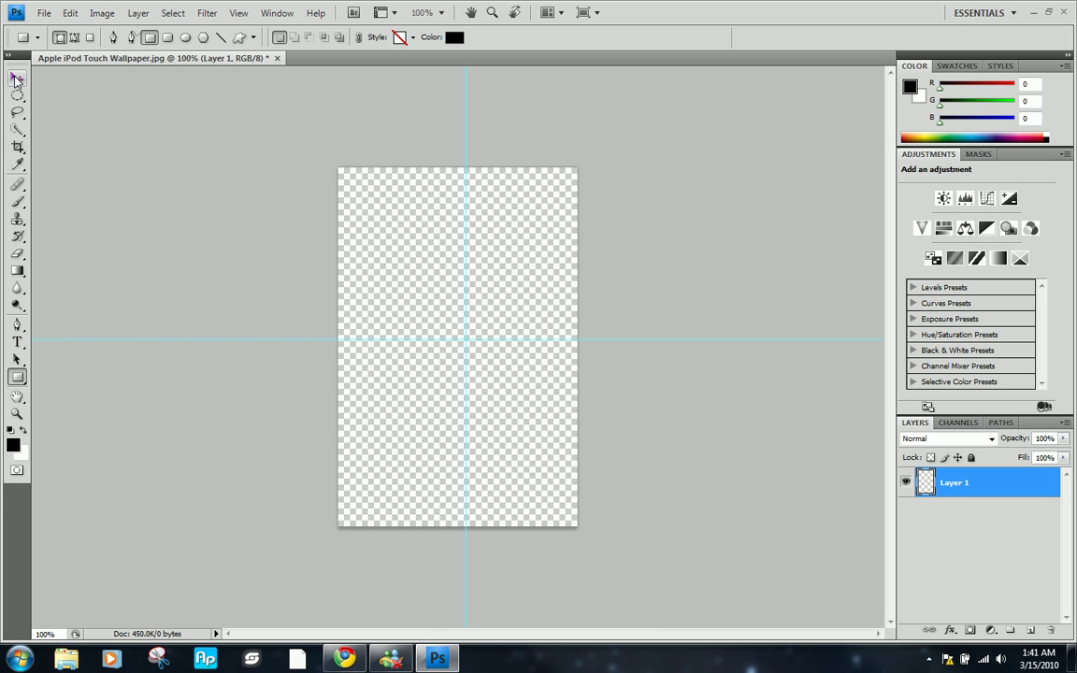
click(17, 78)
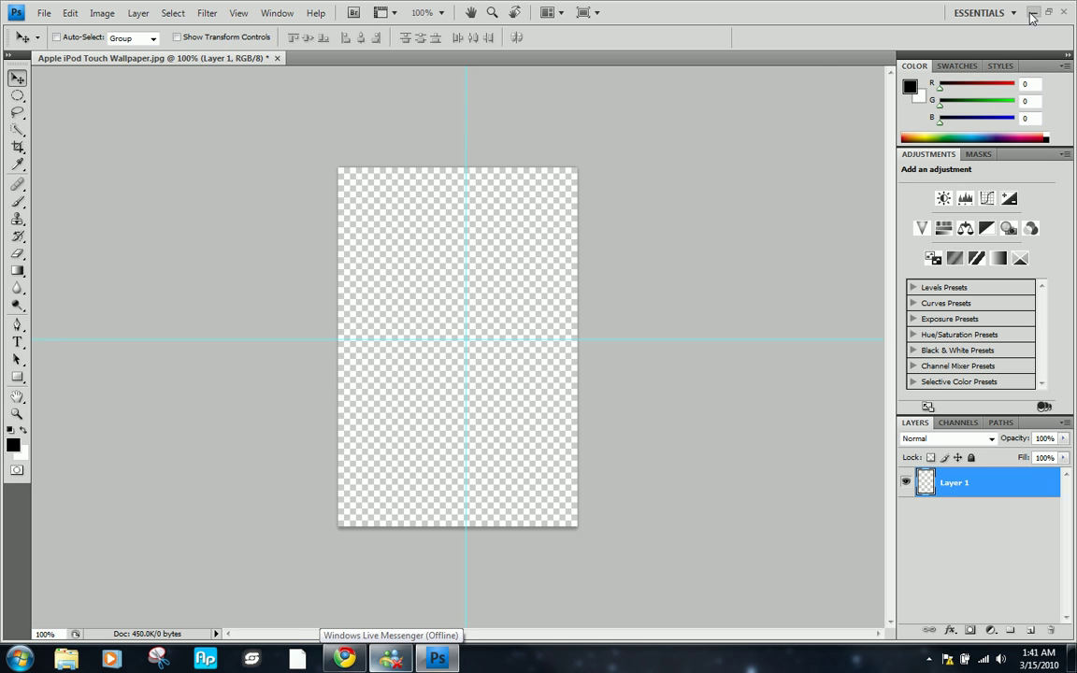
Search Google Images for 'abstract' and scroll through the results.
click(345, 658)
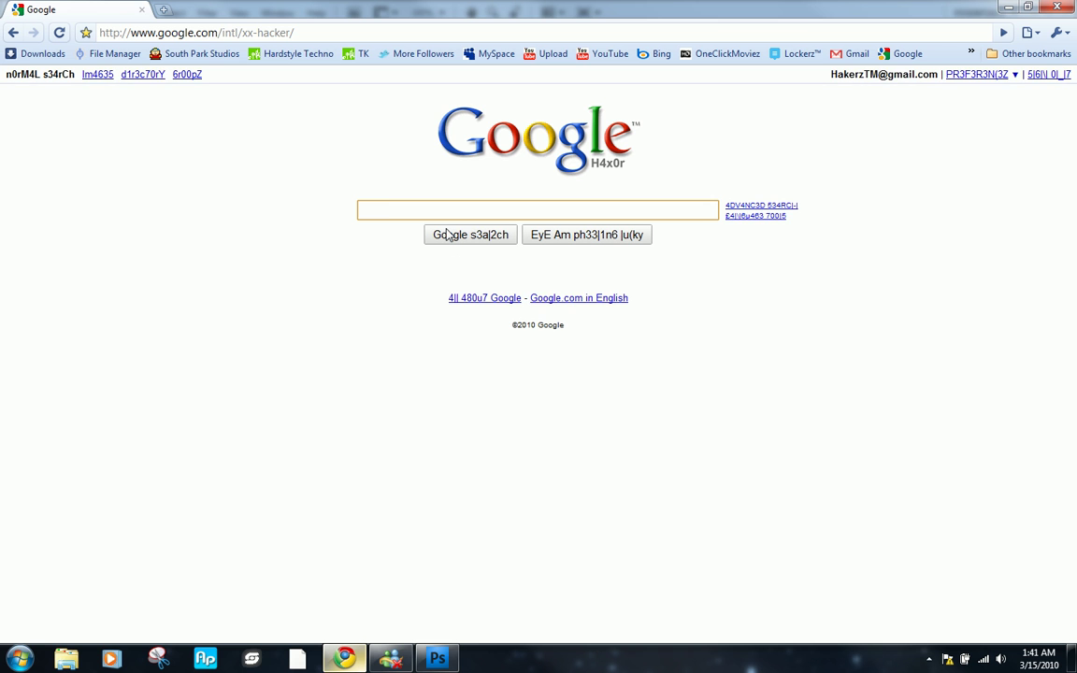
text(dek)
click(97, 75)
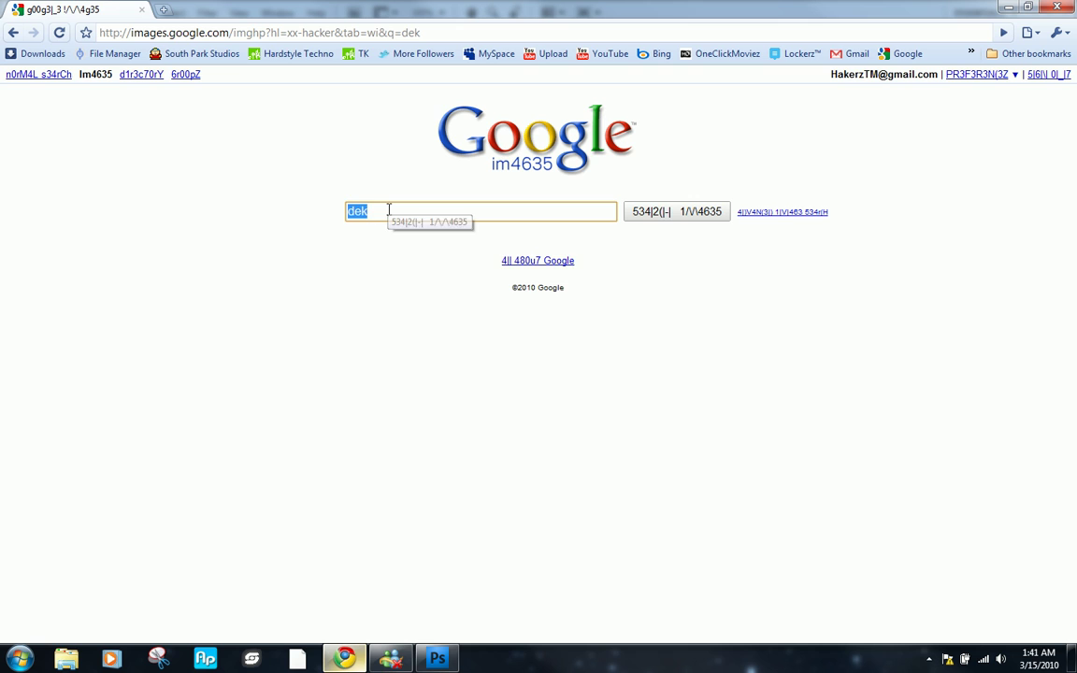
text(abstract)
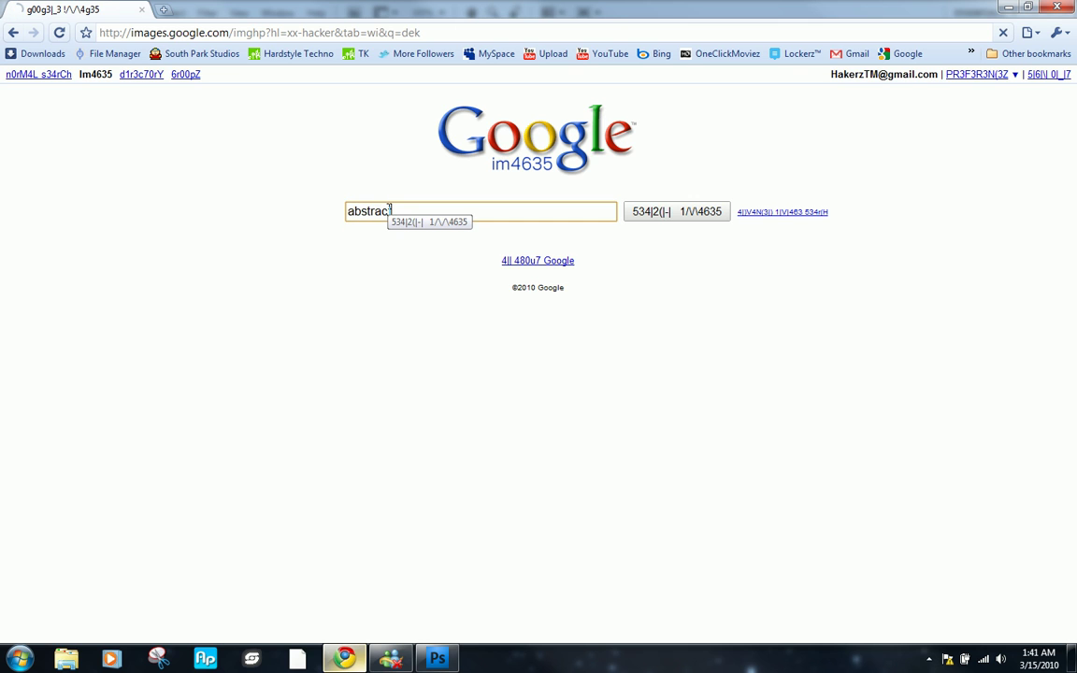
key(Return)
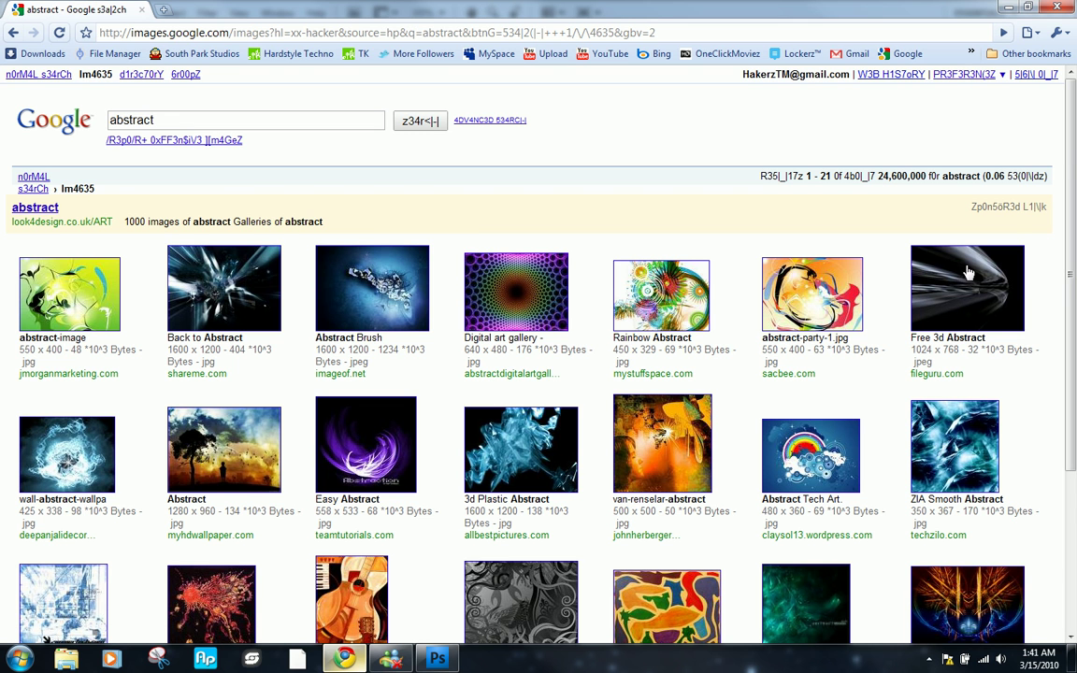
scroll(1062, 382, down, 5)
scroll(1062, 382, up, 4)
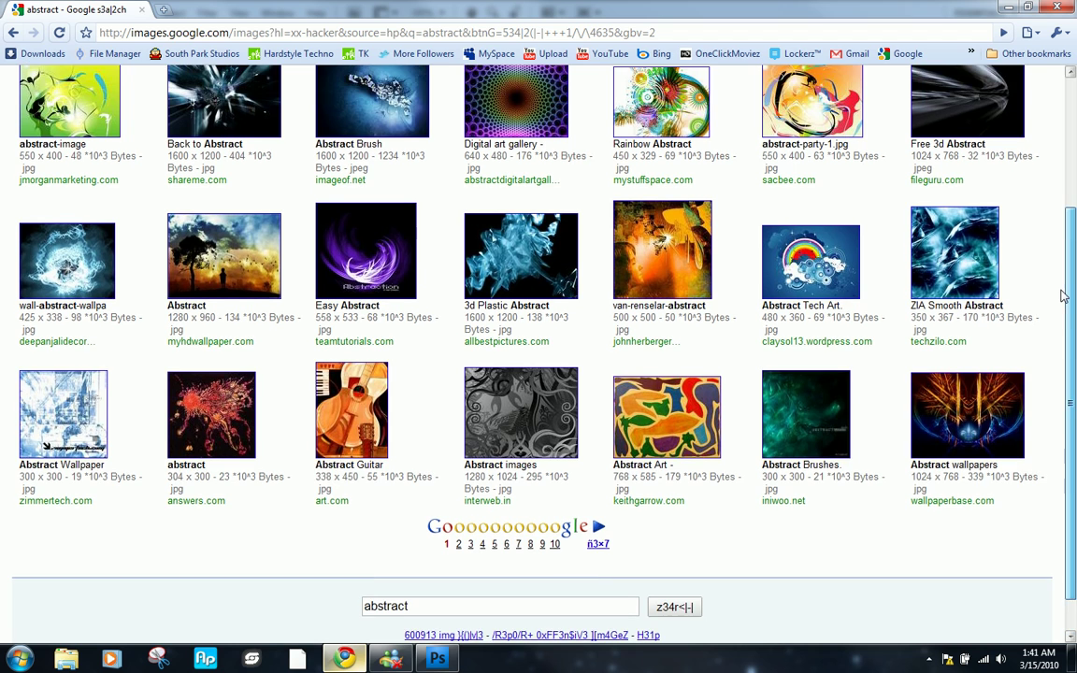
scroll(1066, 194, up, 2)
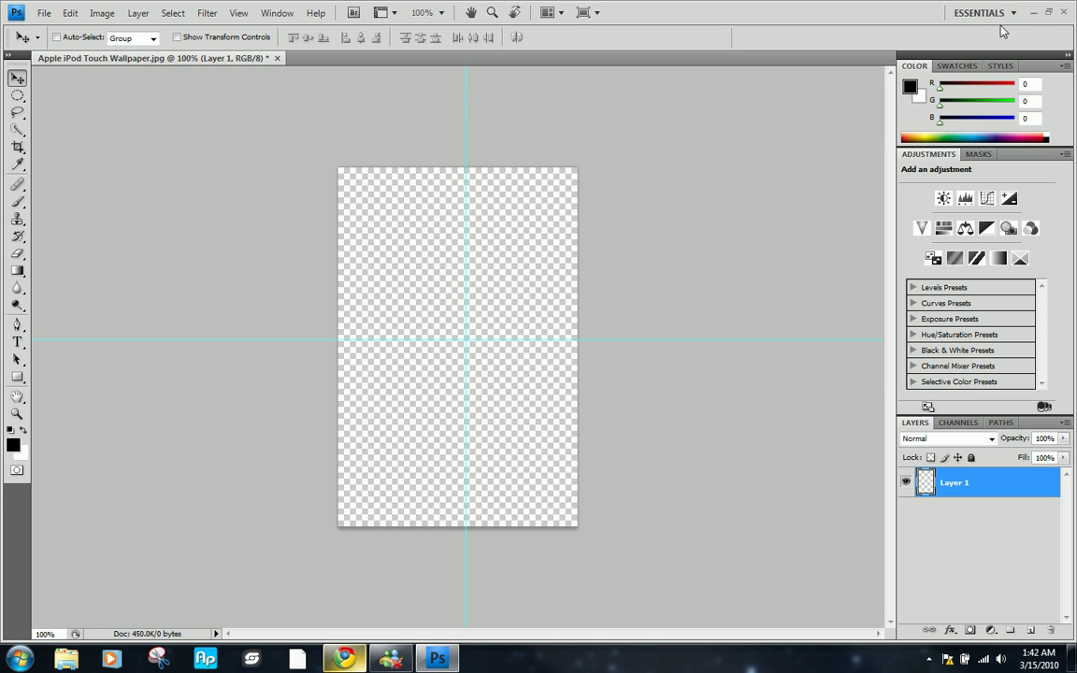
Place 3116abstract stretched to the canvas edges, then add a new empty layer above it.
click(41, 15)
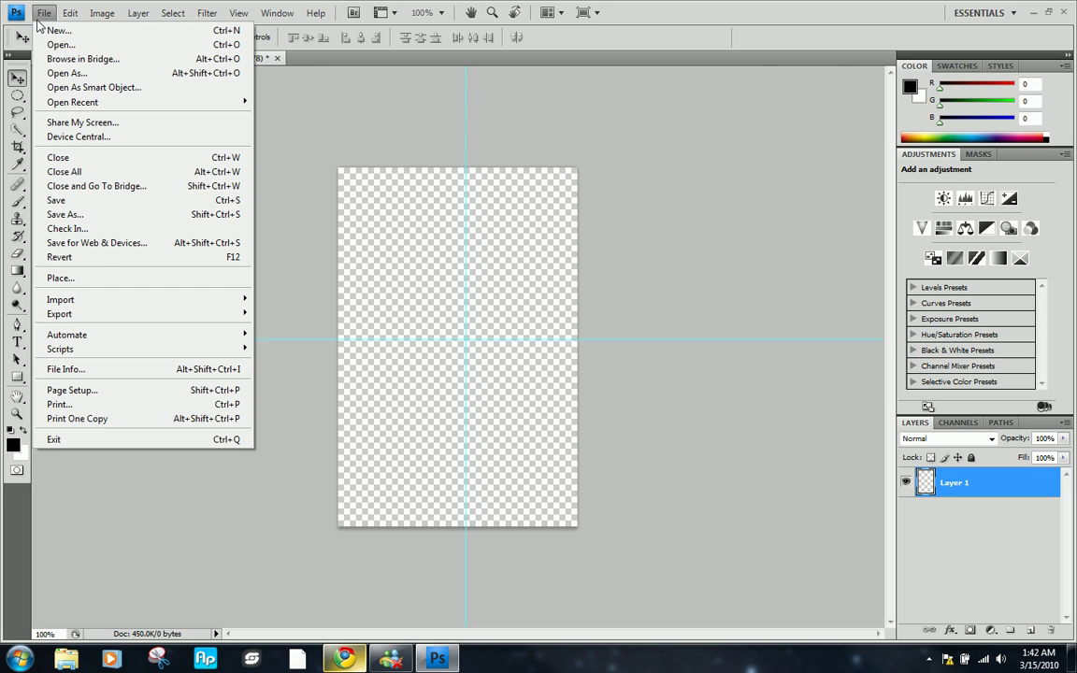
click(92, 277)
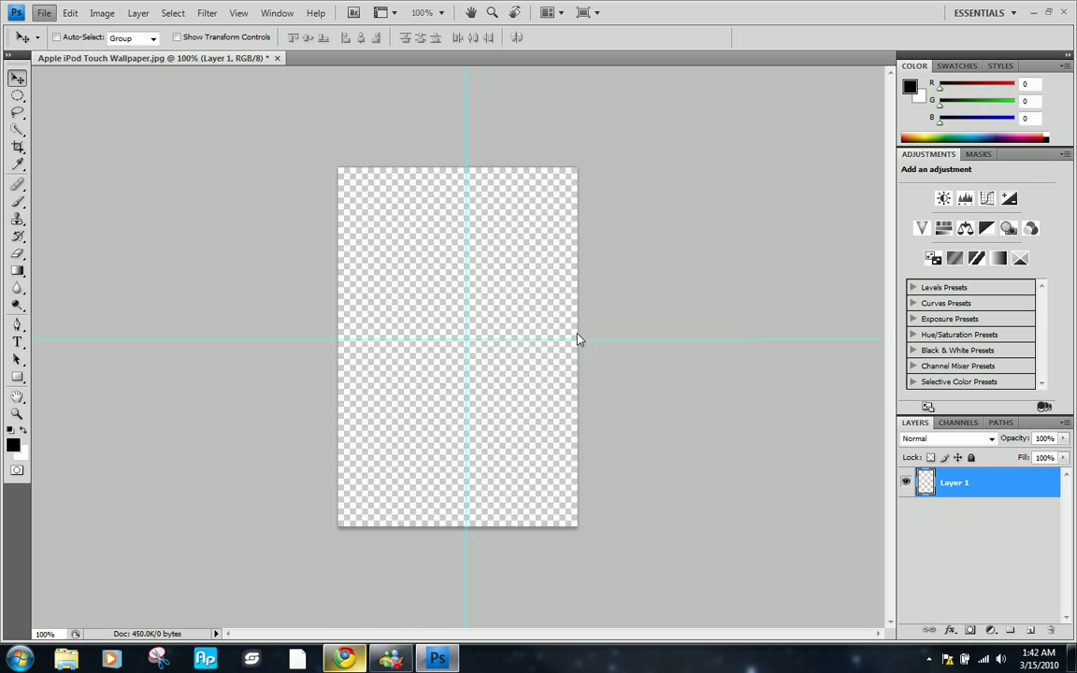
scroll(734, 217, down, 2)
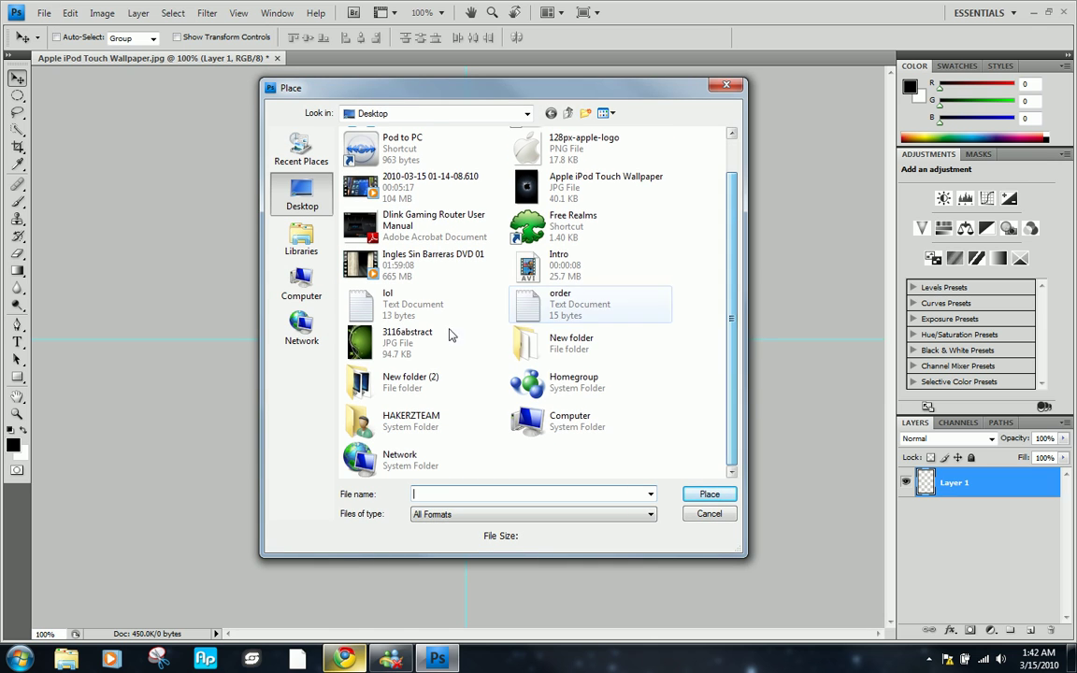
double_click(414, 341)
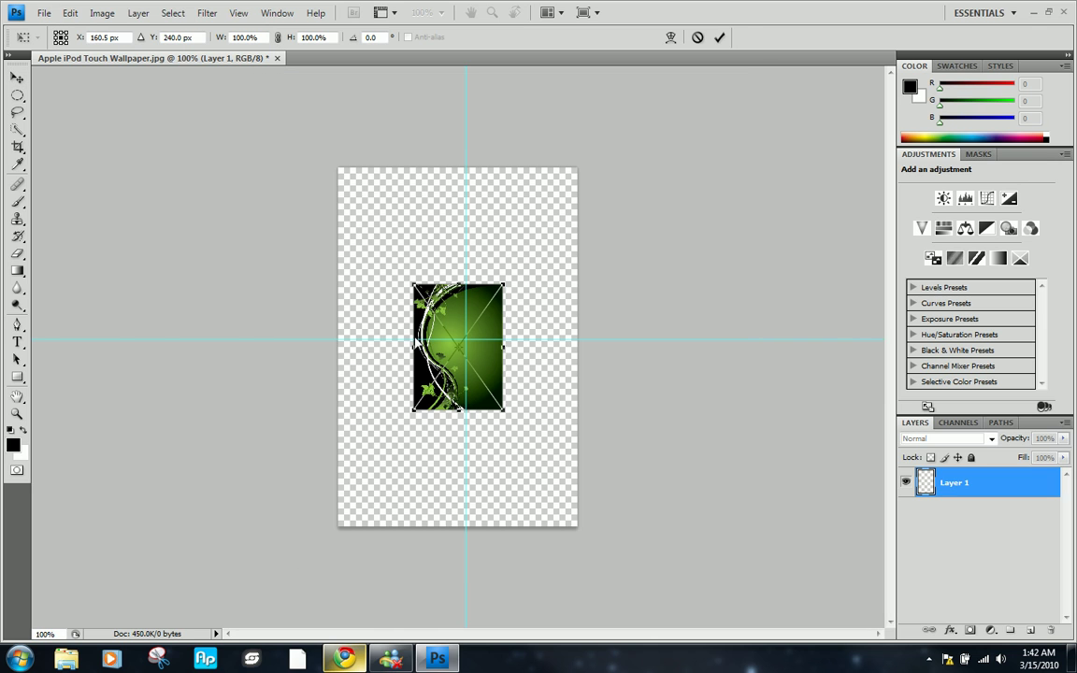
drag(404, 278, 337, 167)
drag(510, 290, 577, 290)
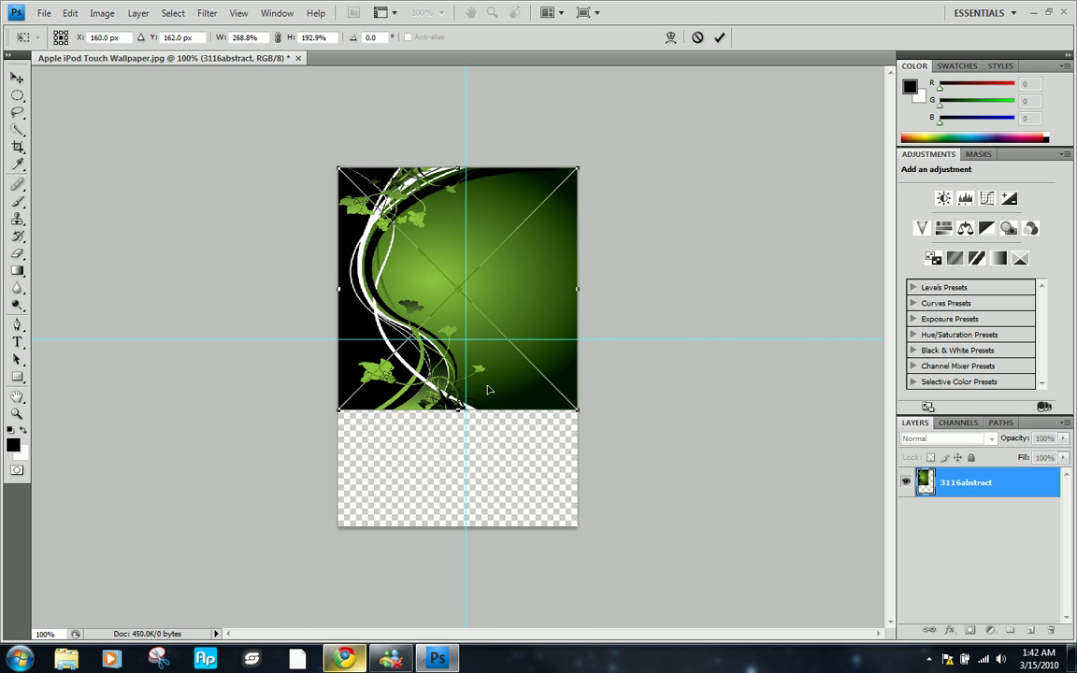
drag(458, 409, 466, 526)
key(Return)
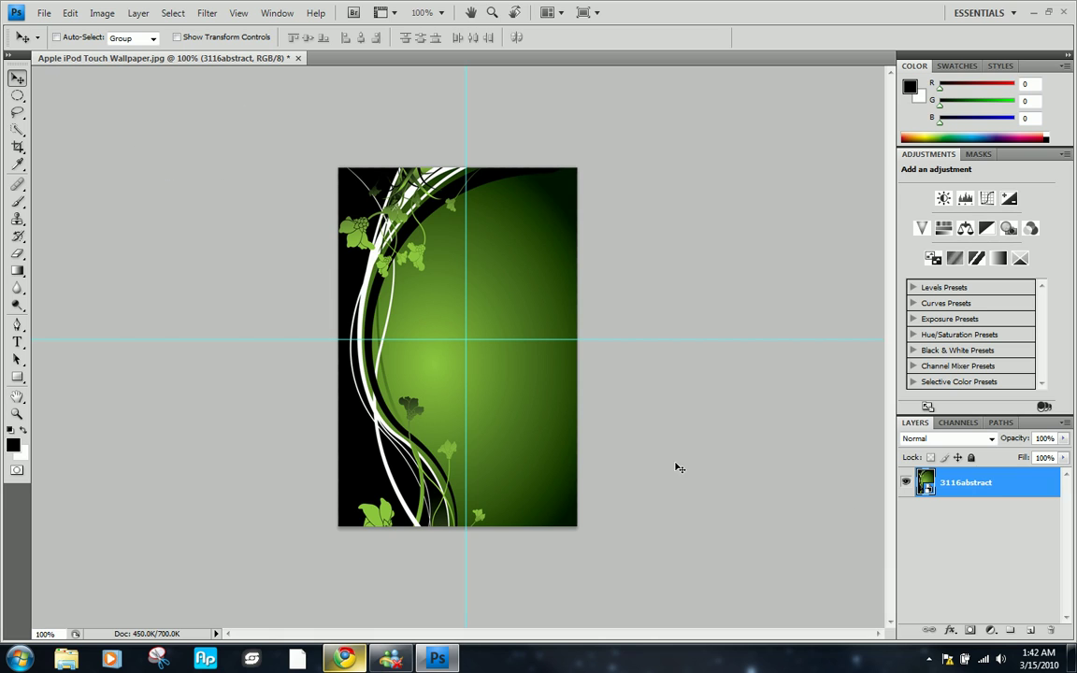
click(1032, 631)
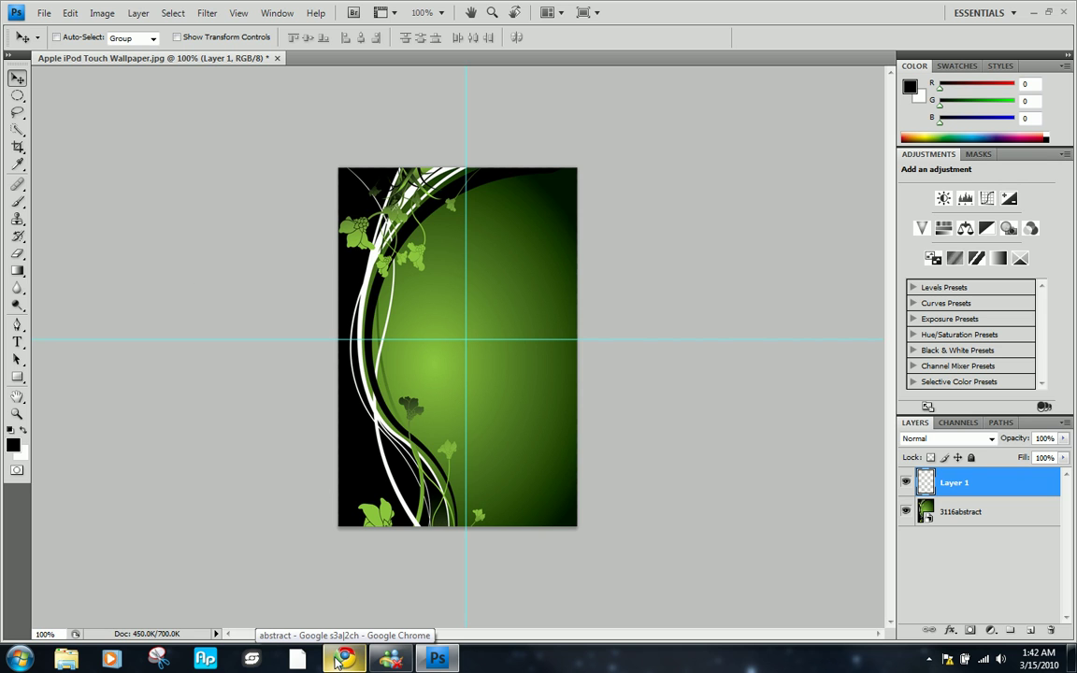
Search Google for 'Transparent Apple Logo' and open the full-size white logo image.
key(alt+Tab)
click(56, 117)
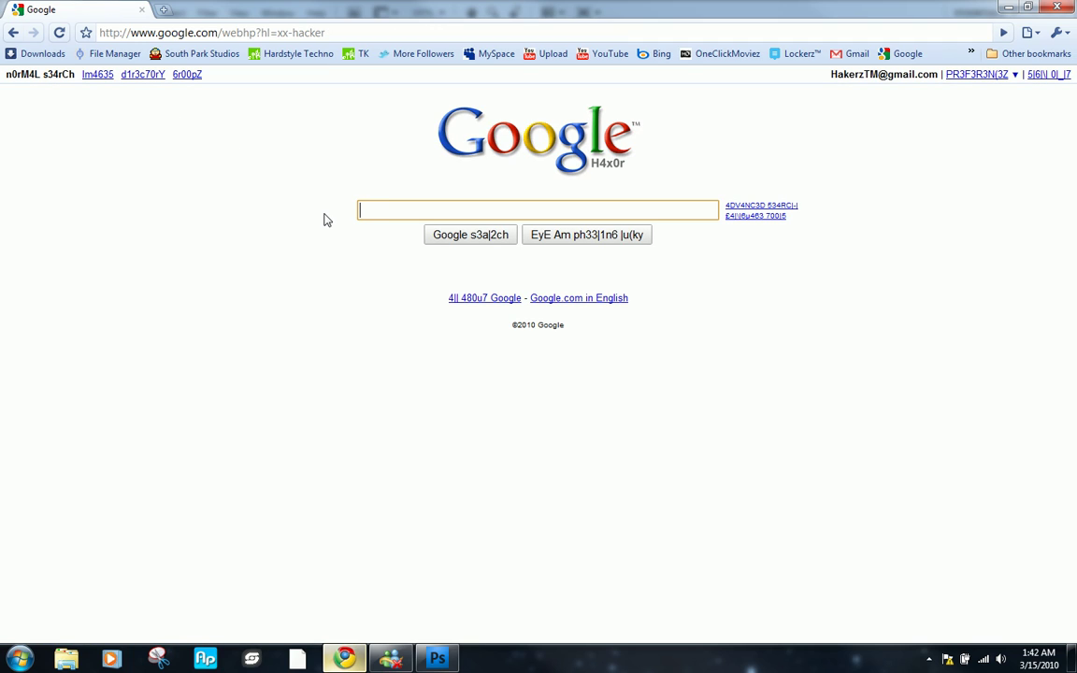
text(Transparent Apple Logo)
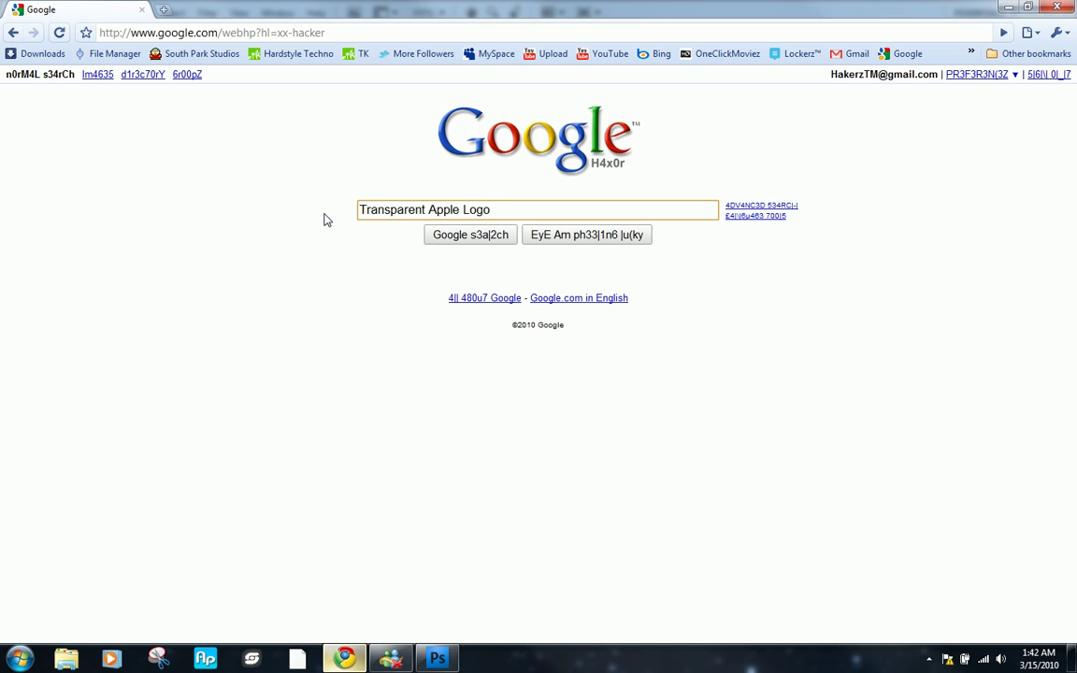
key(Return)
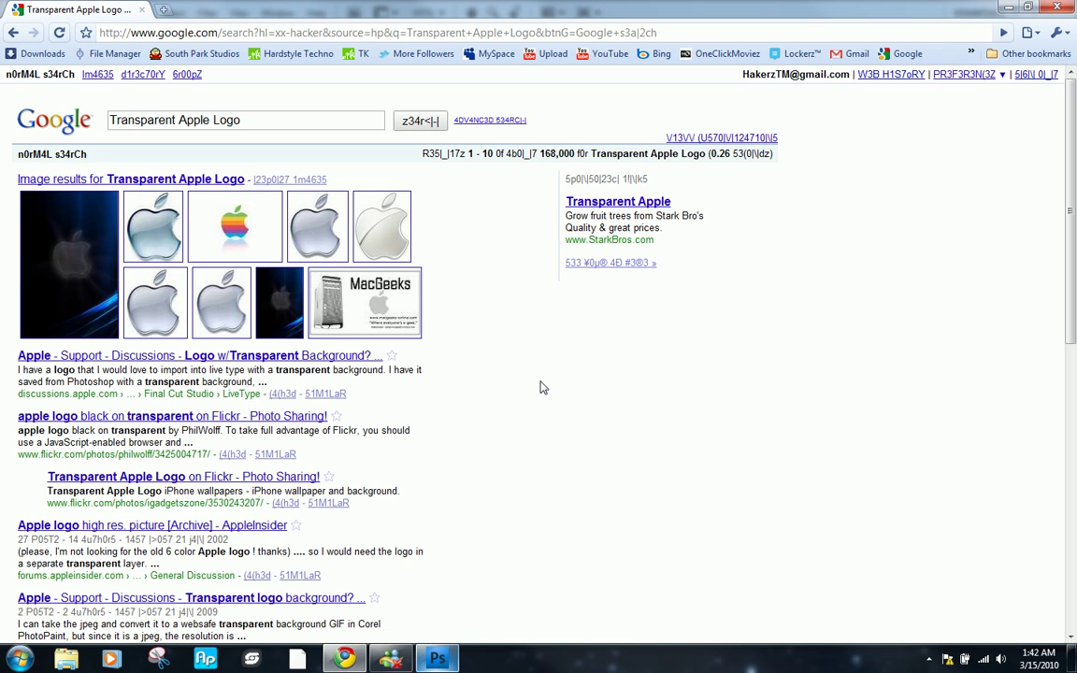
click(405, 231)
click(94, 109)
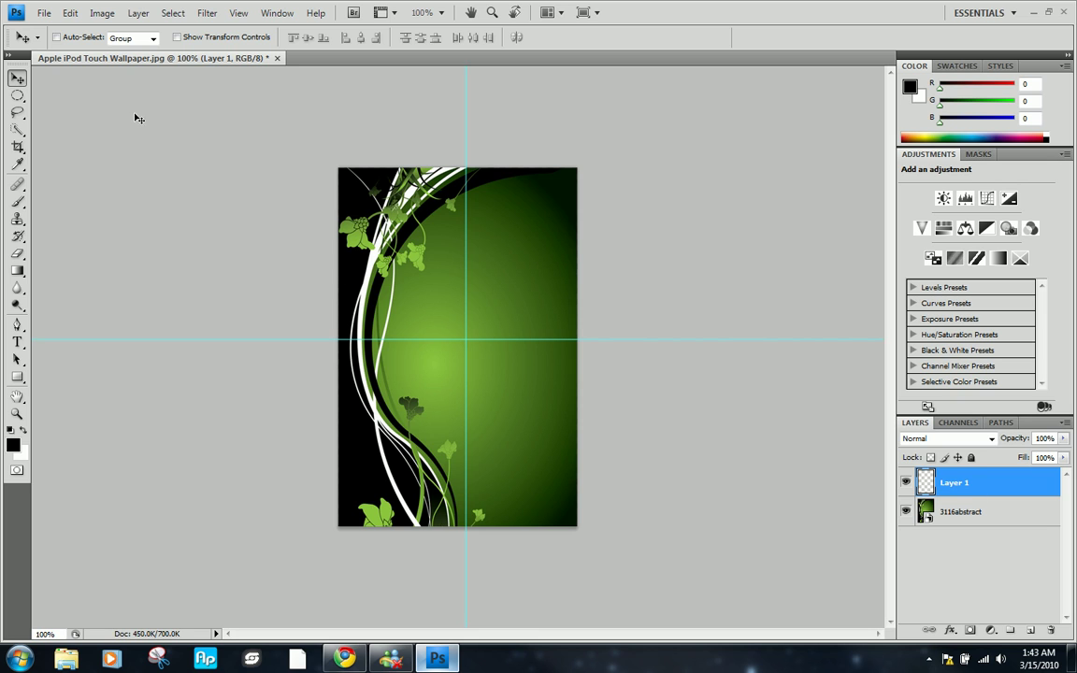
Place 128px-apple-logo into the wallpaper and commit it at the centre.
click(44, 13)
click(88, 277)
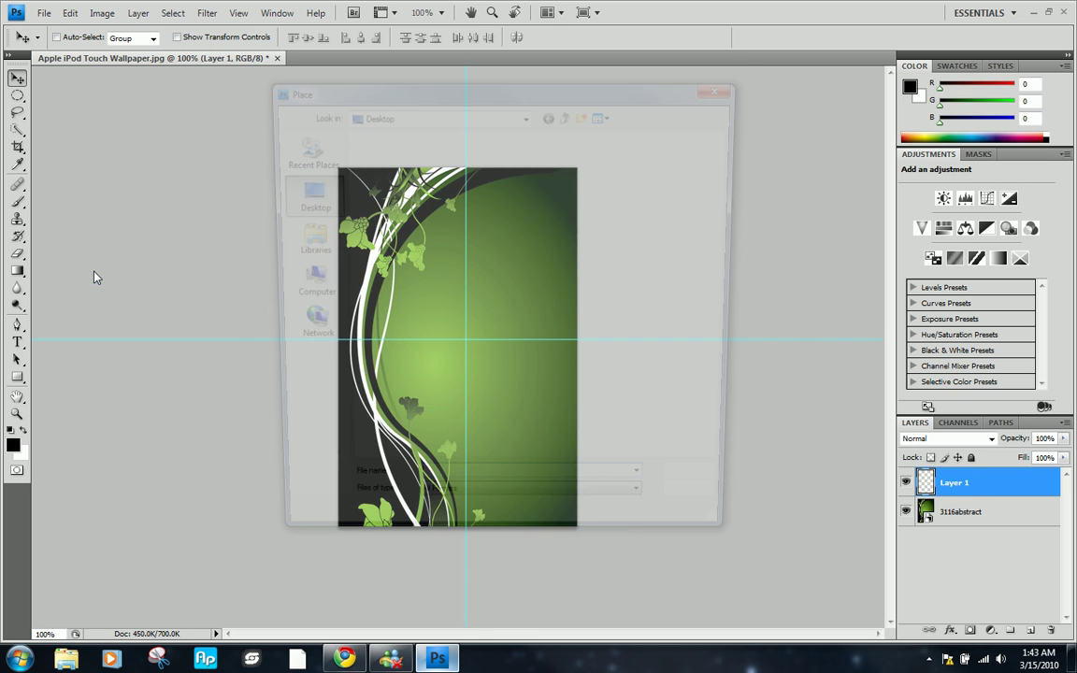
double_click(553, 186)
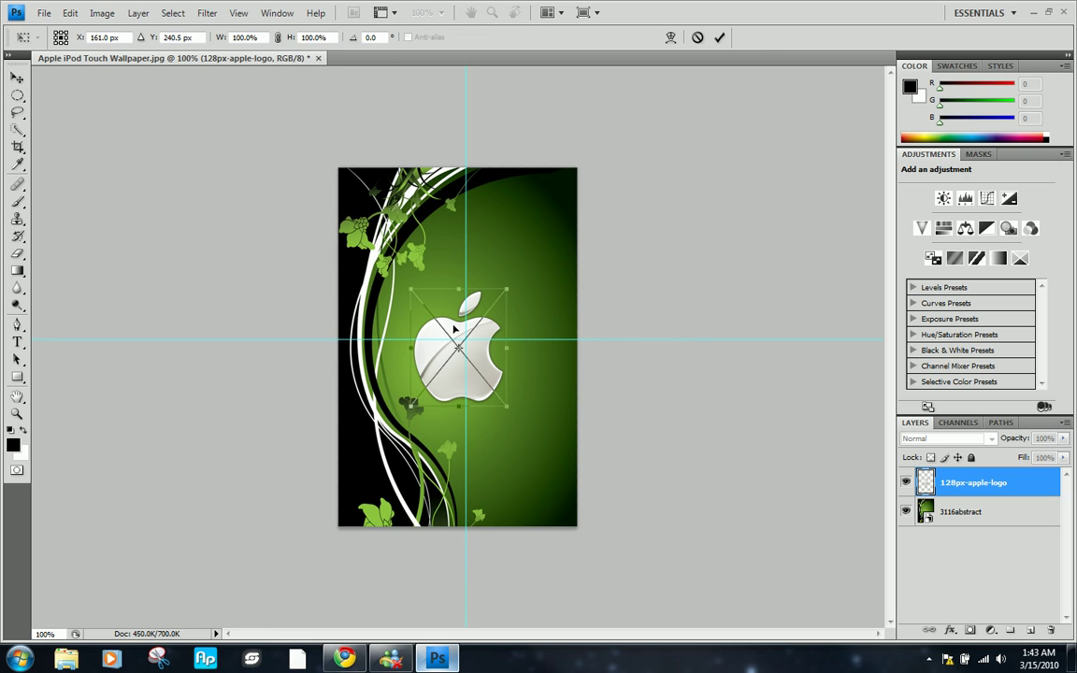
key(Return)
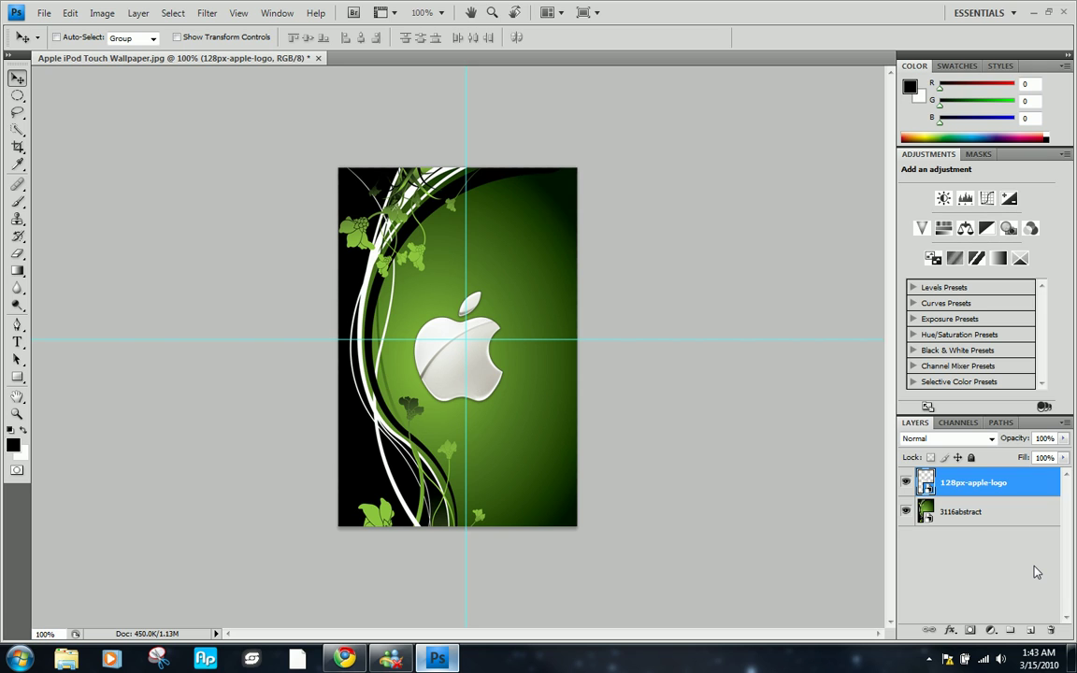
Add a Normal-mode drop shadow to the logo layer at a 57° angle and 100% opacity.
right_click(994, 485)
key(Escape)
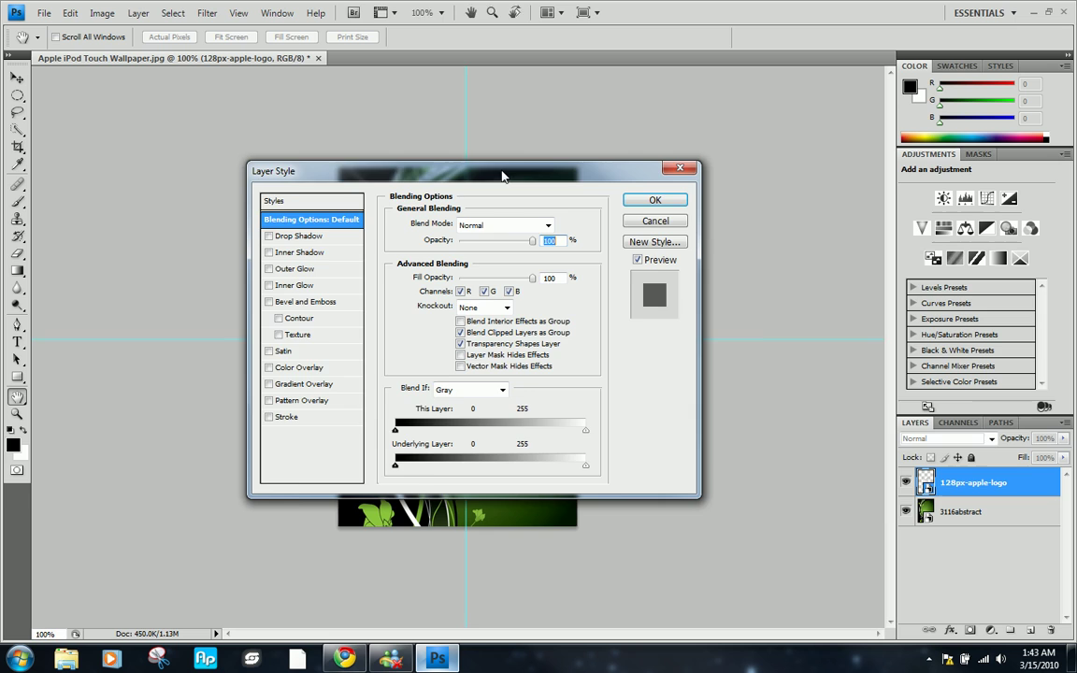
drag(694, 184, 979, 186)
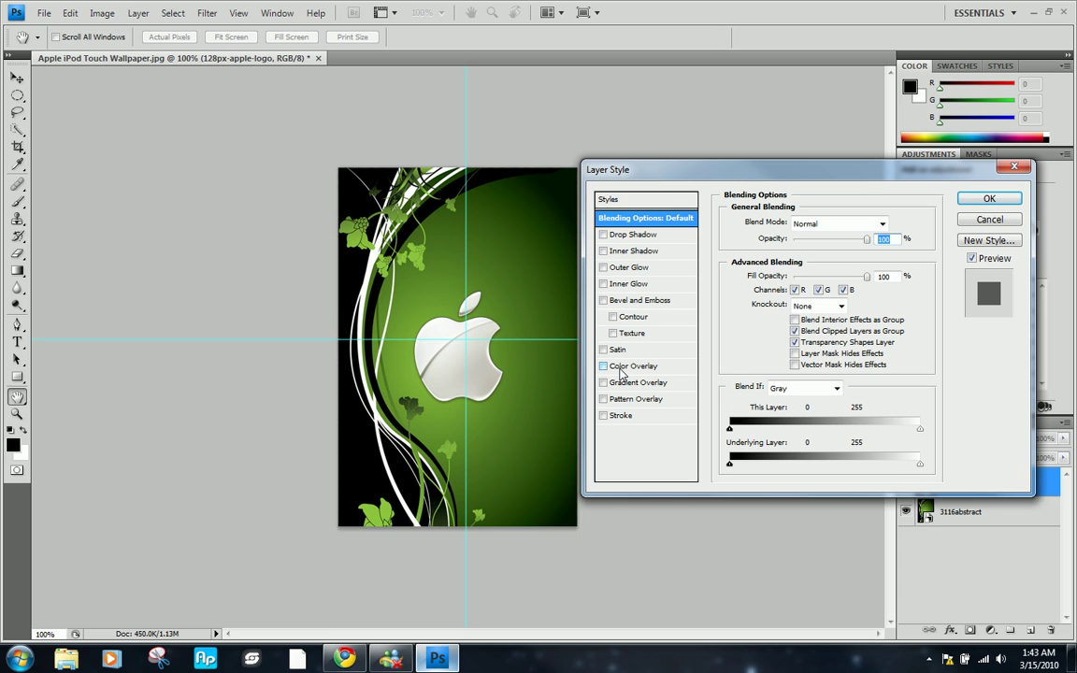
click(632, 236)
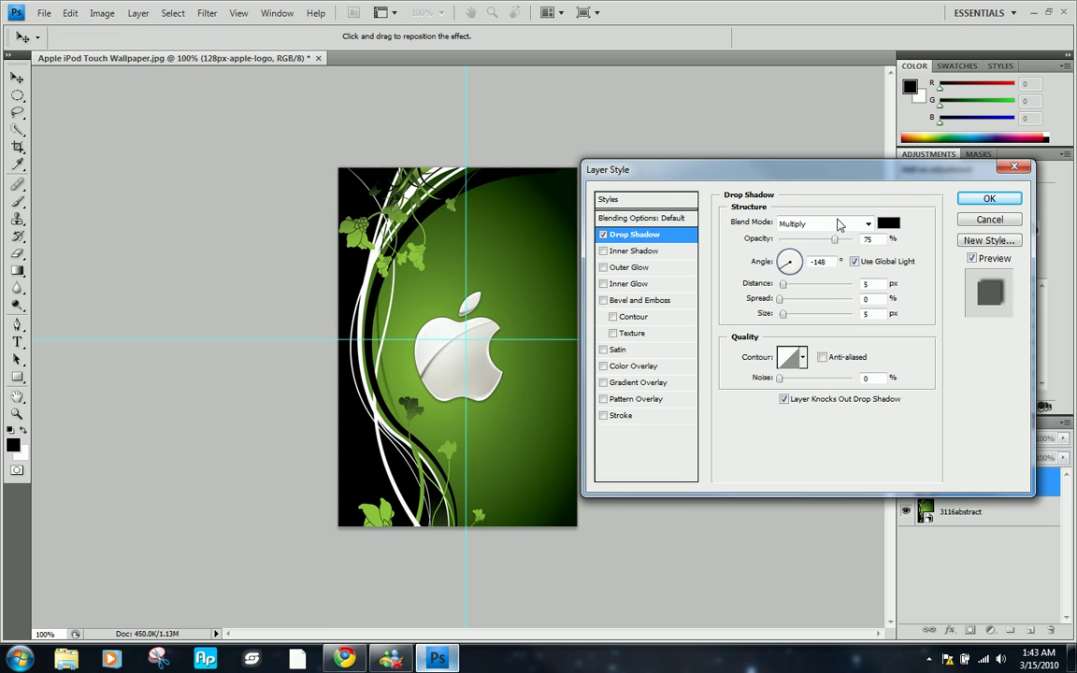
click(866, 226)
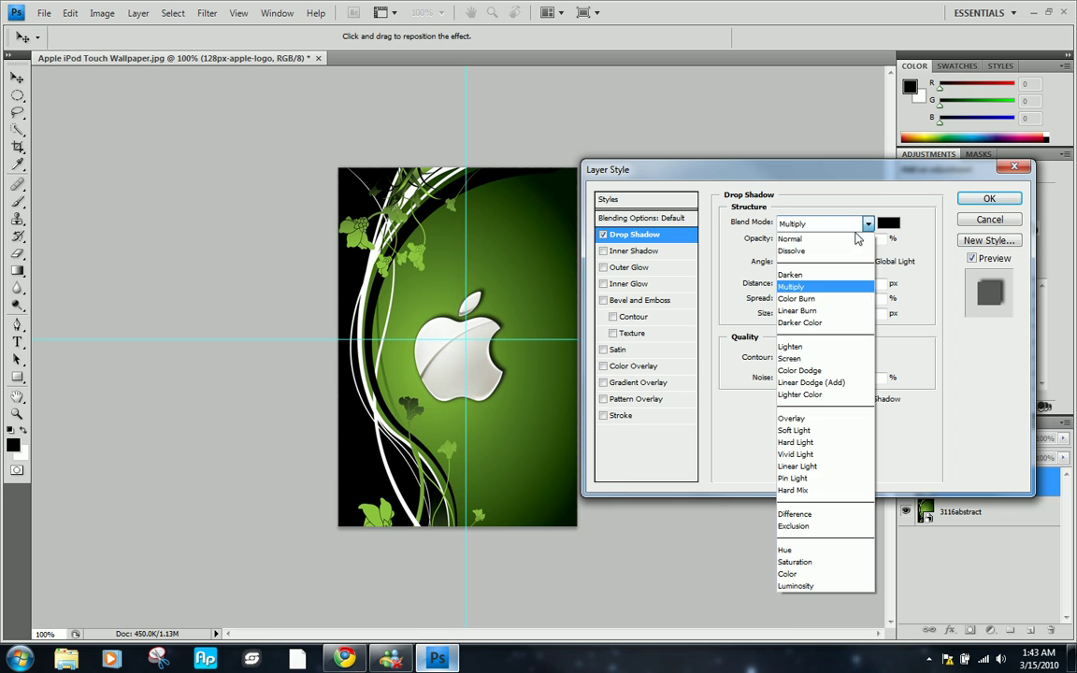
click(801, 237)
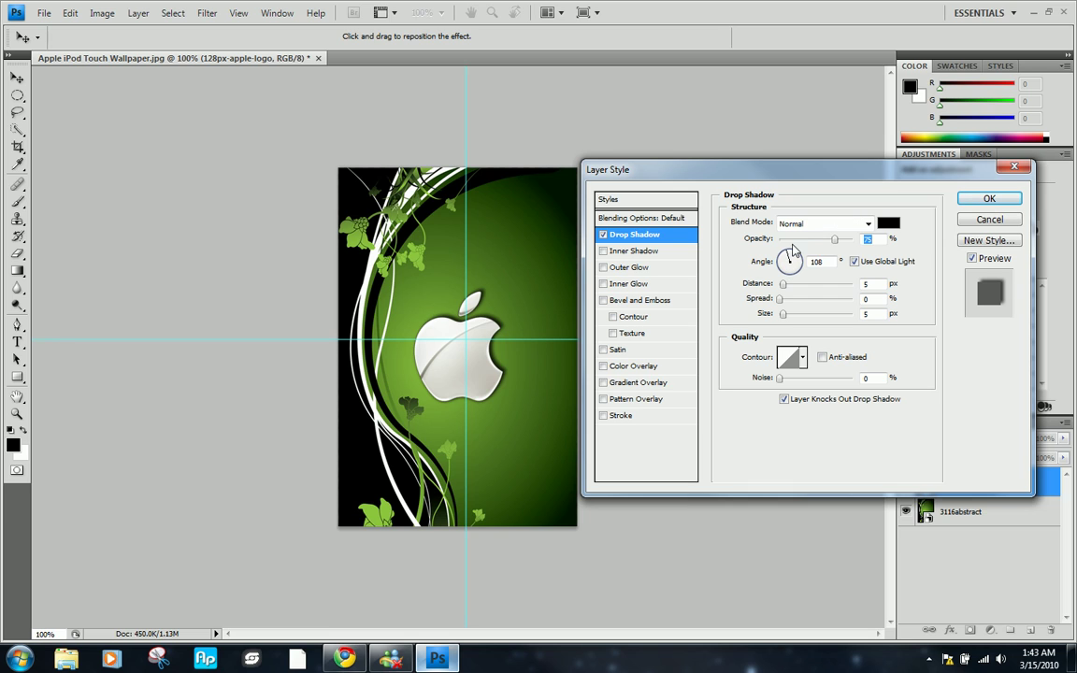
drag(790, 265, 801, 238)
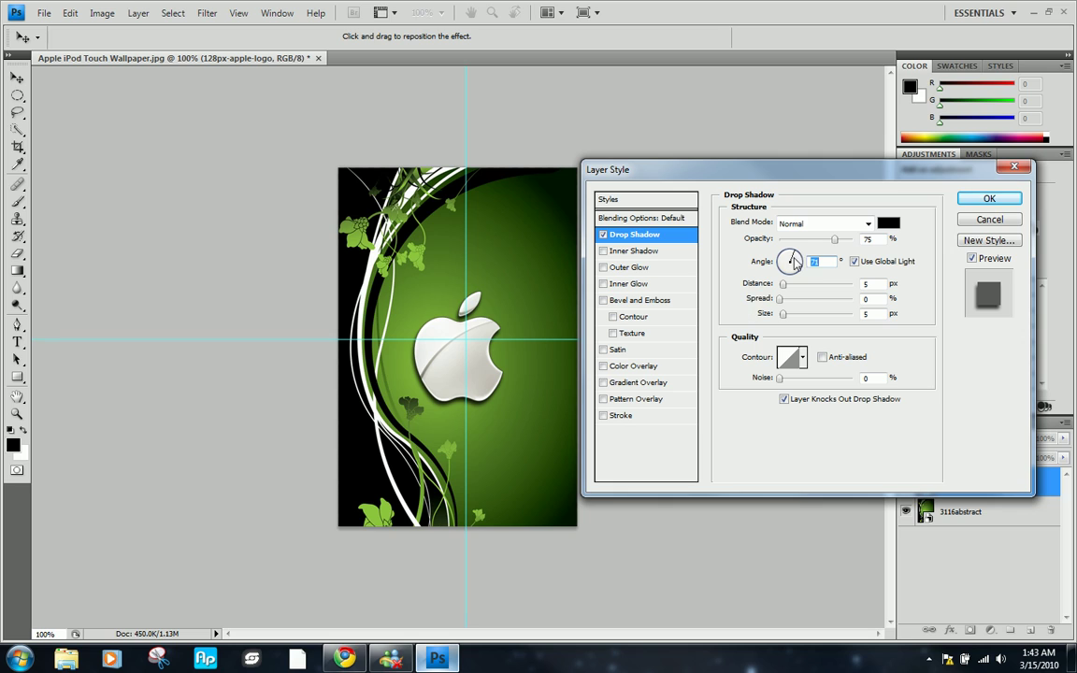
drag(794, 255, 880, 248)
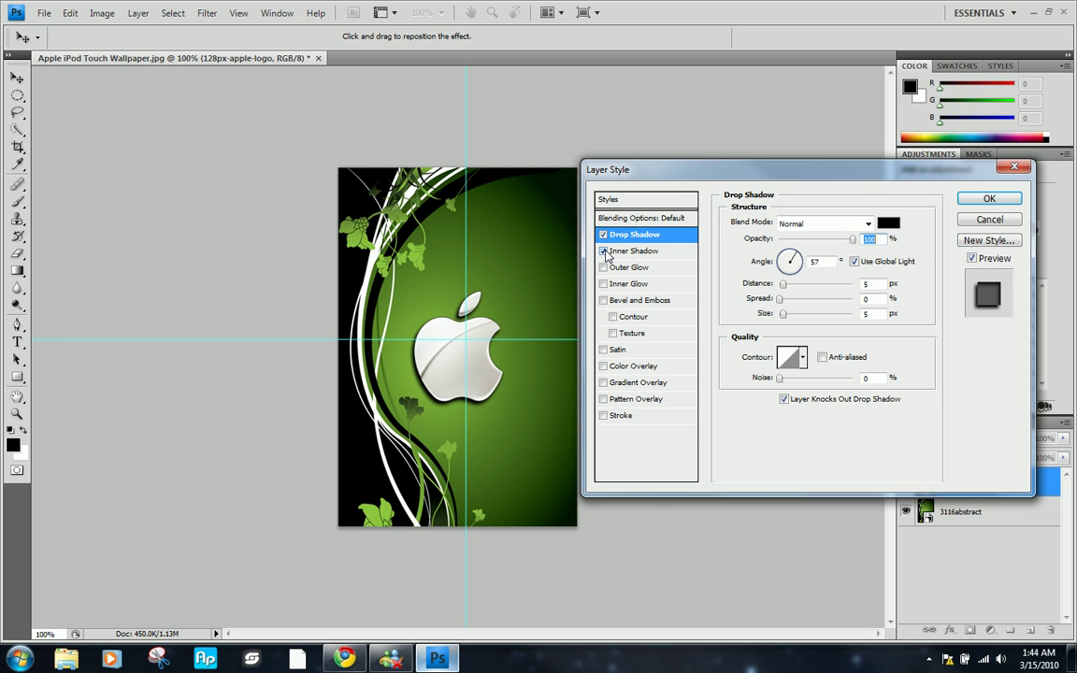
Add a white Normal-mode inner shadow to the logo and apply the layer style.
click(620, 253)
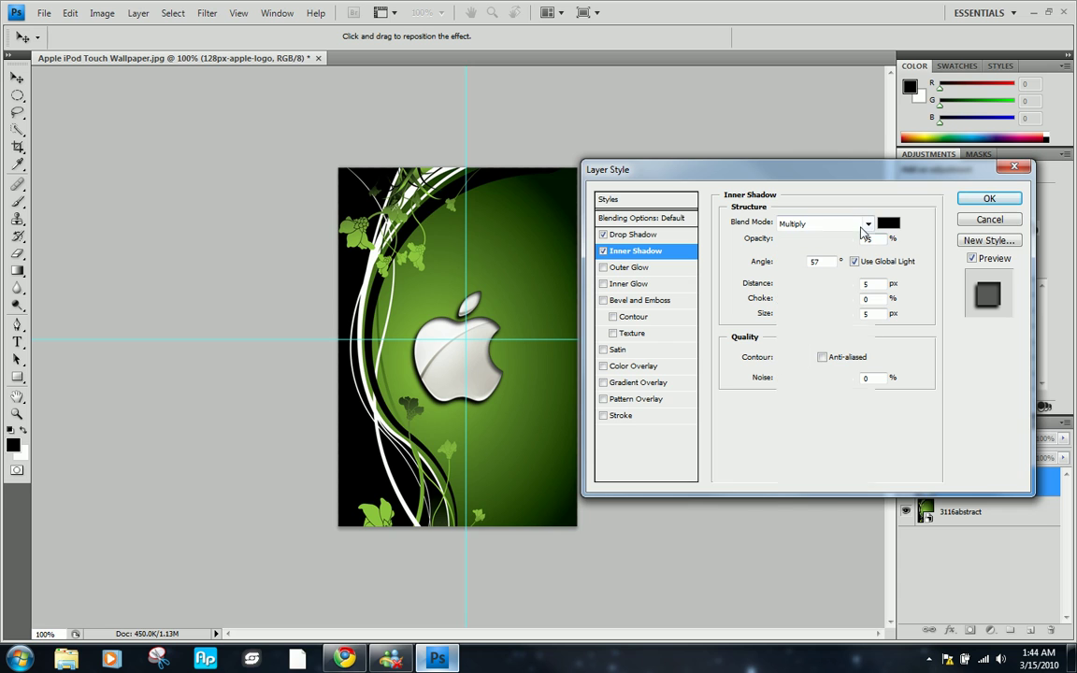
click(868, 224)
click(867, 238)
click(888, 222)
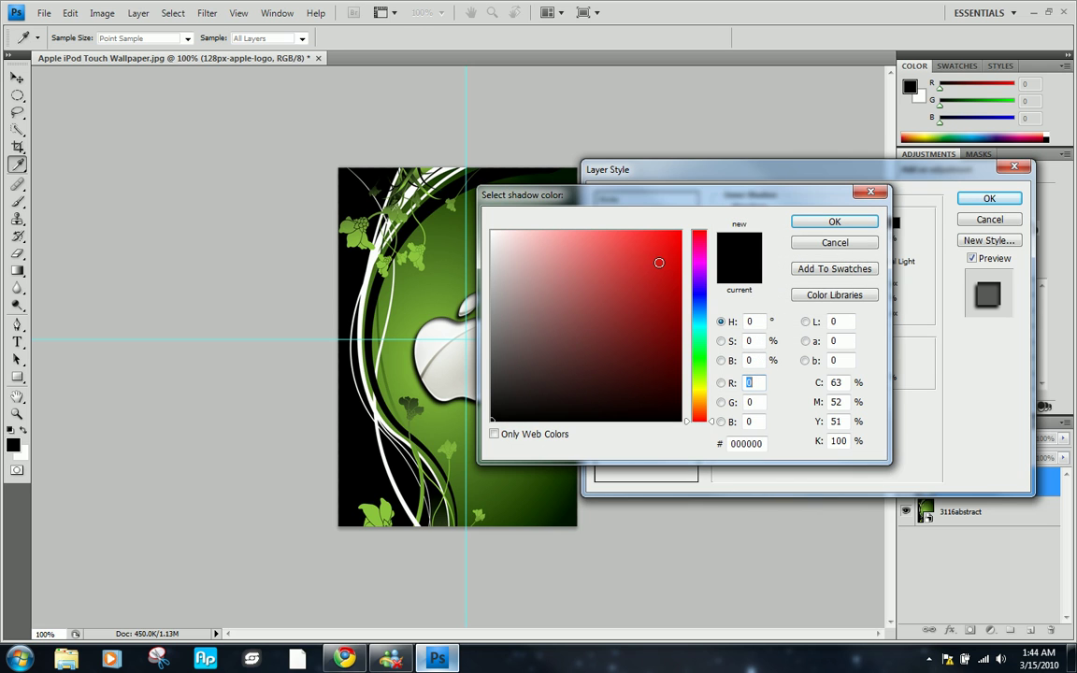
drag(532, 271, 489, 229)
click(834, 221)
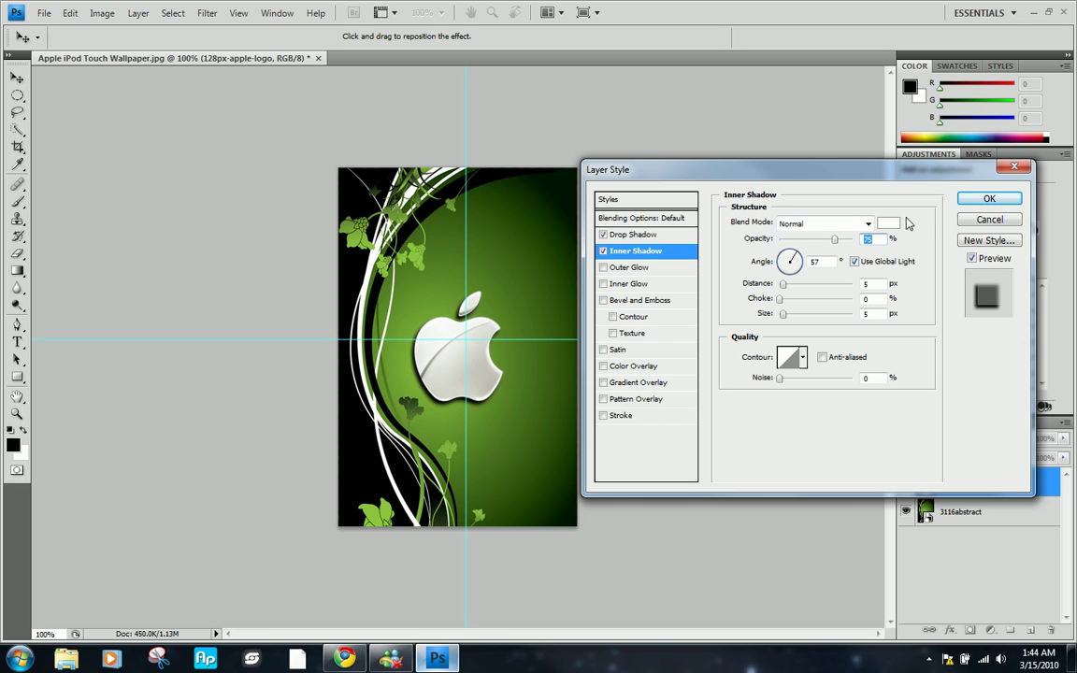
click(983, 200)
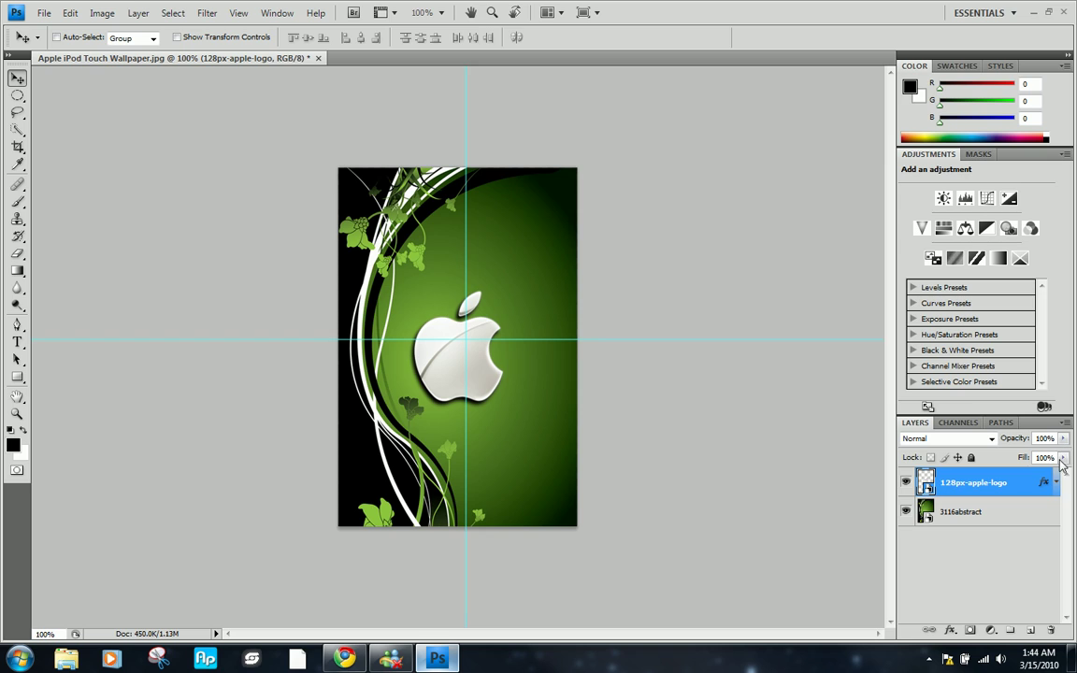
Drop the 128px-apple-logo layer's fill to 0% and lower its inner shadow opacity to 67%.
drag(1063, 457, 889, 484)
click(972, 570)
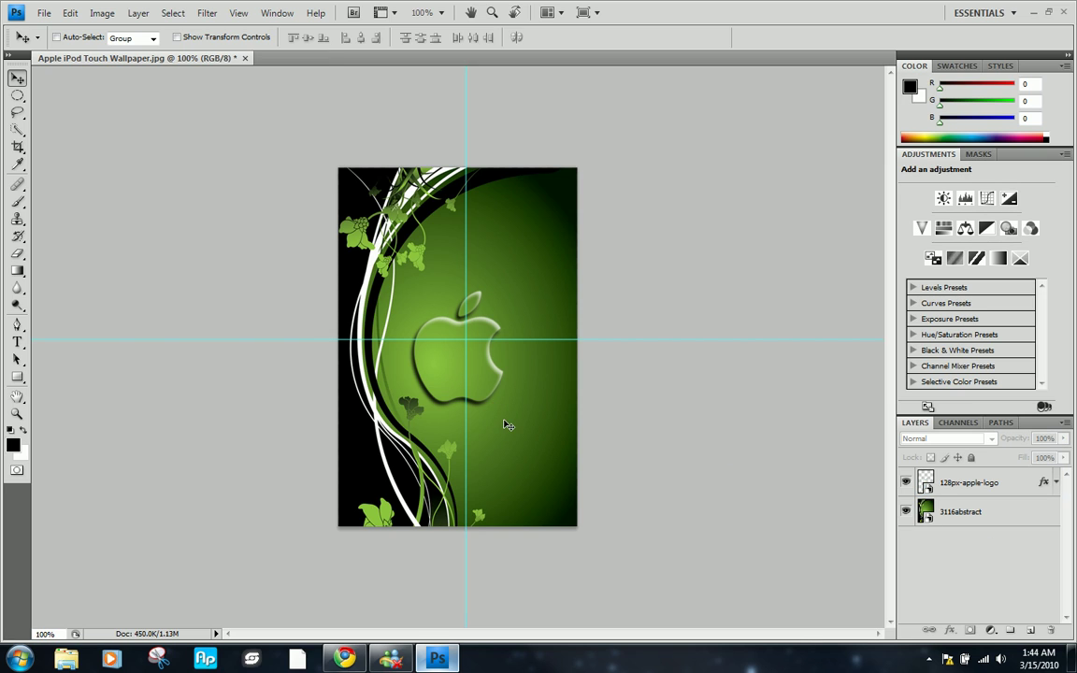
click(993, 486)
right_click(992, 484)
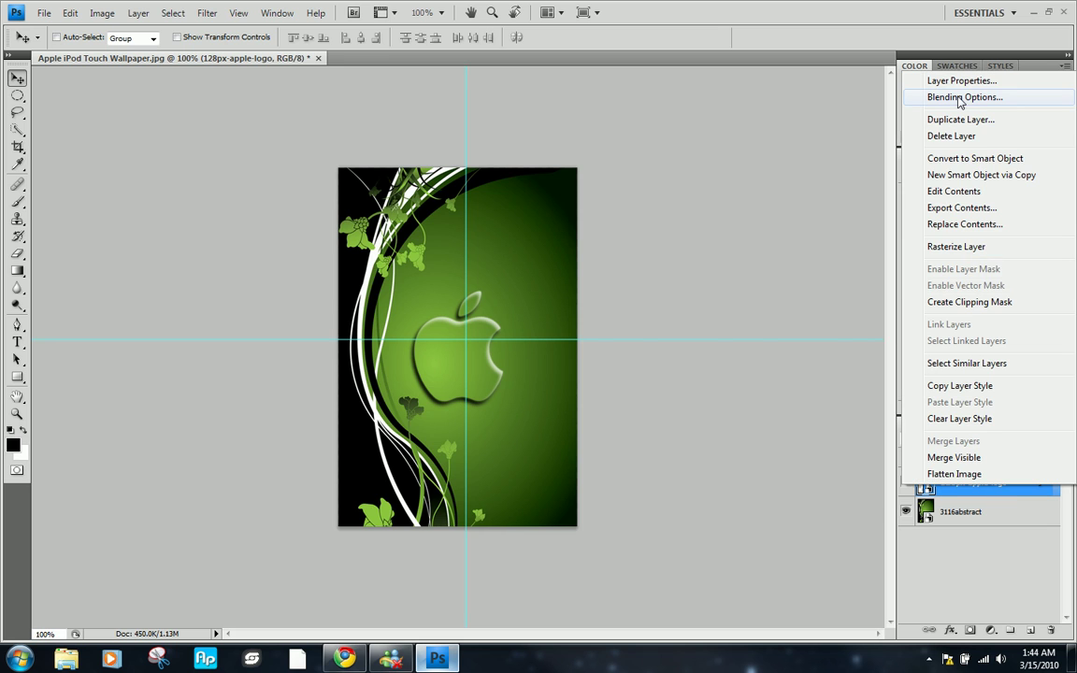
click(737, 193)
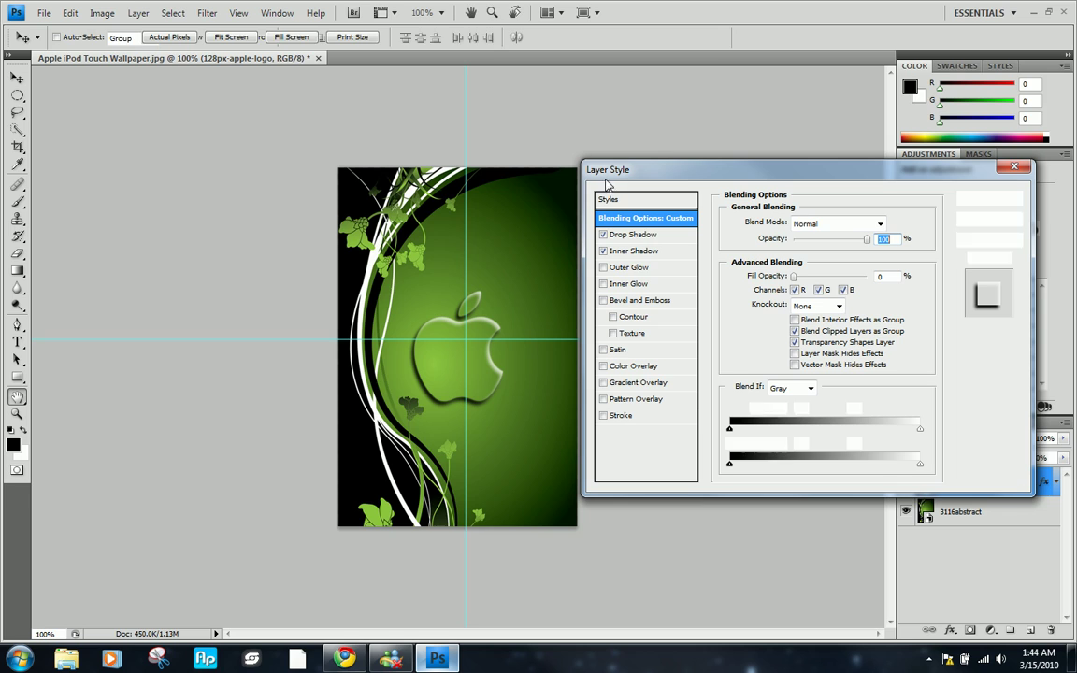
click(639, 238)
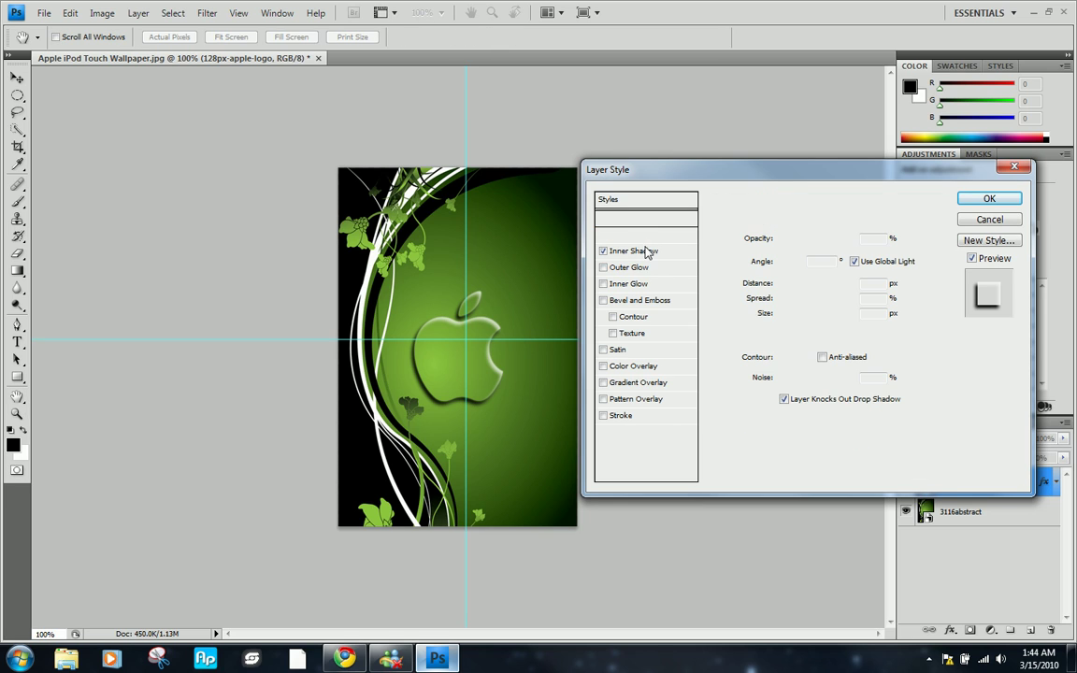
click(636, 251)
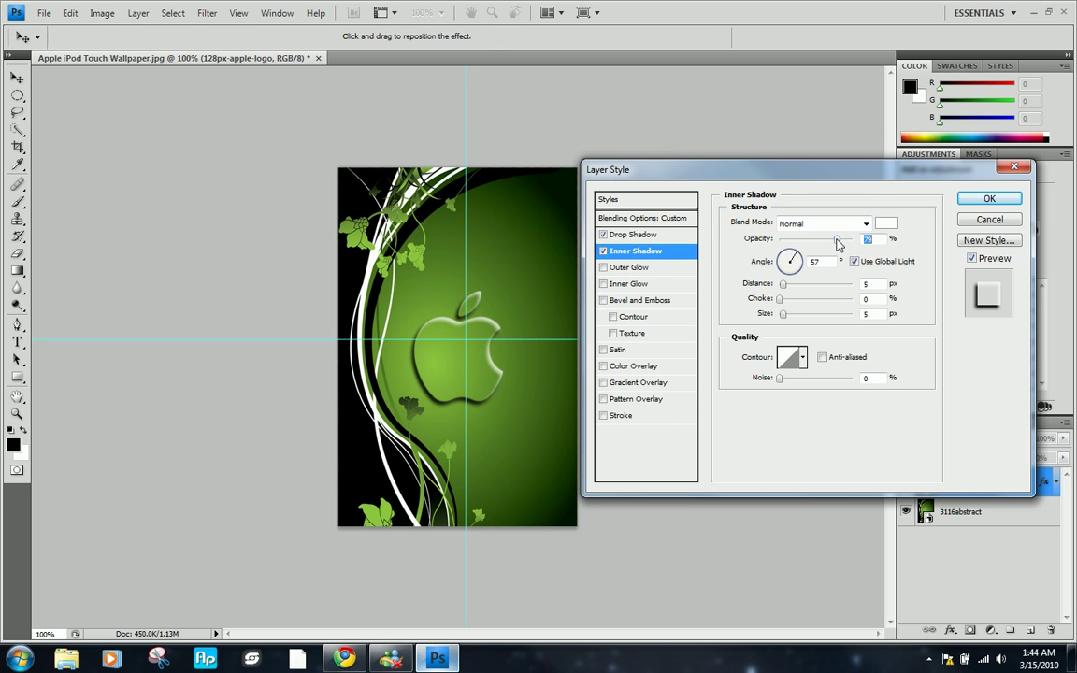
drag(835, 239, 828, 240)
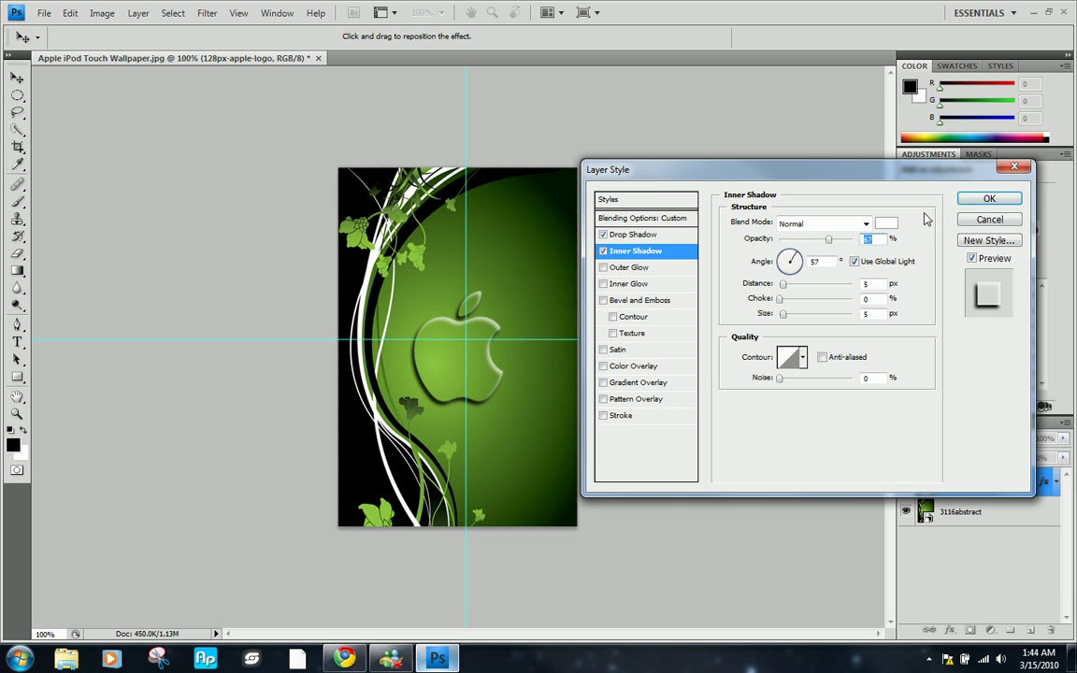
click(989, 198)
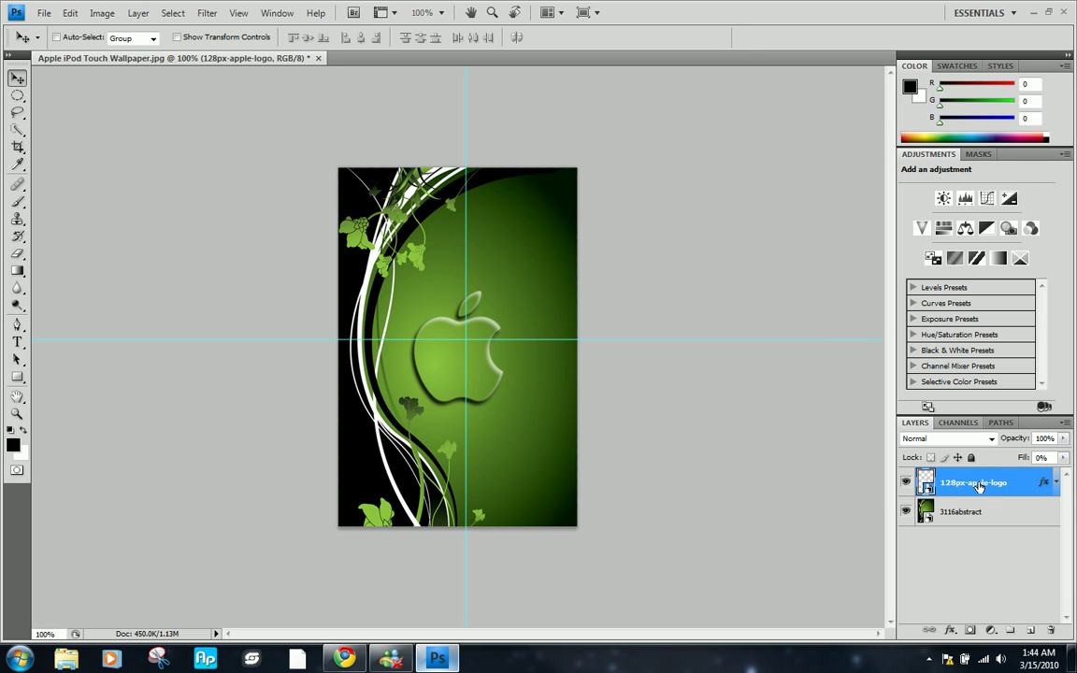
Save the Apple logo's drop and inner shadow effects as a new style preset named Crystal.
right_click(978, 486)
click(691, 182)
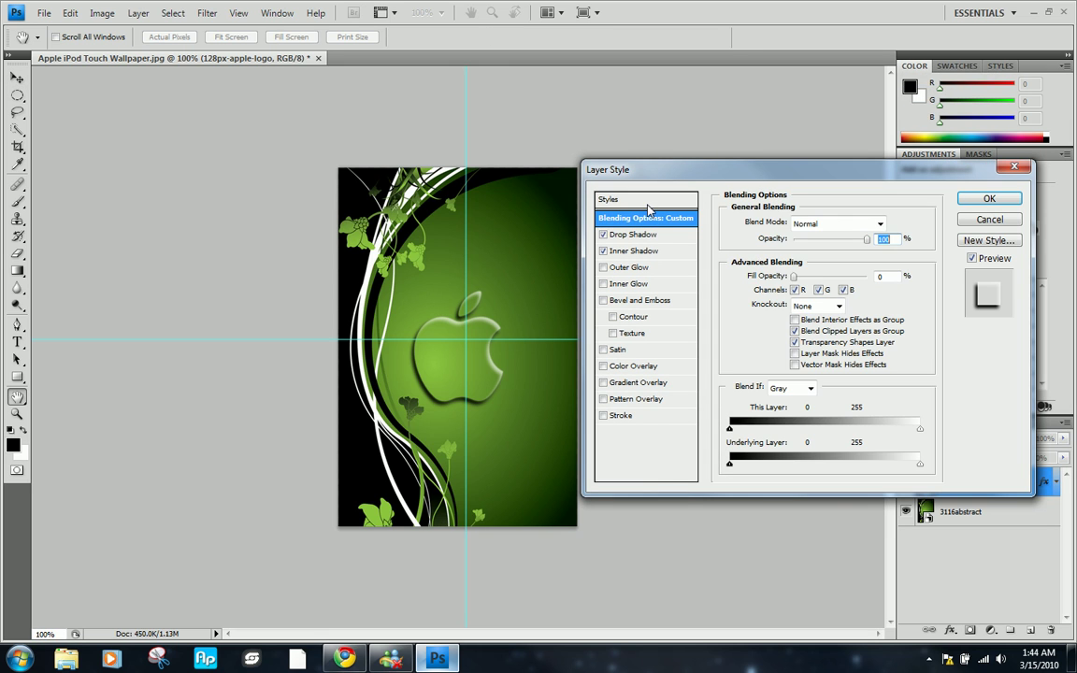
click(647, 202)
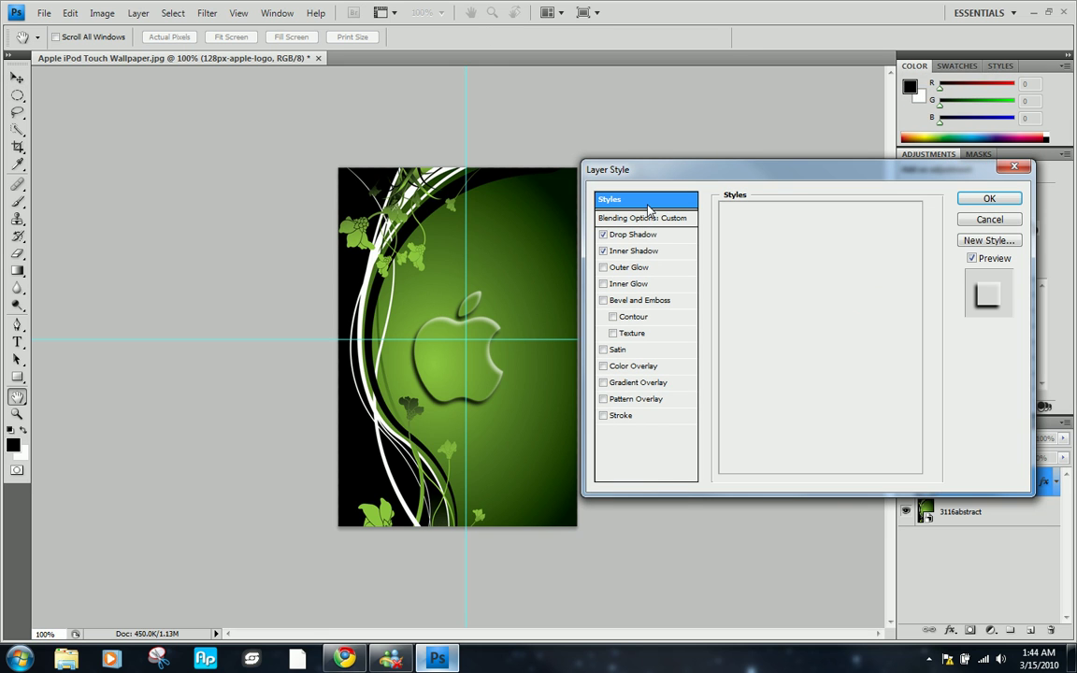
click(988, 240)
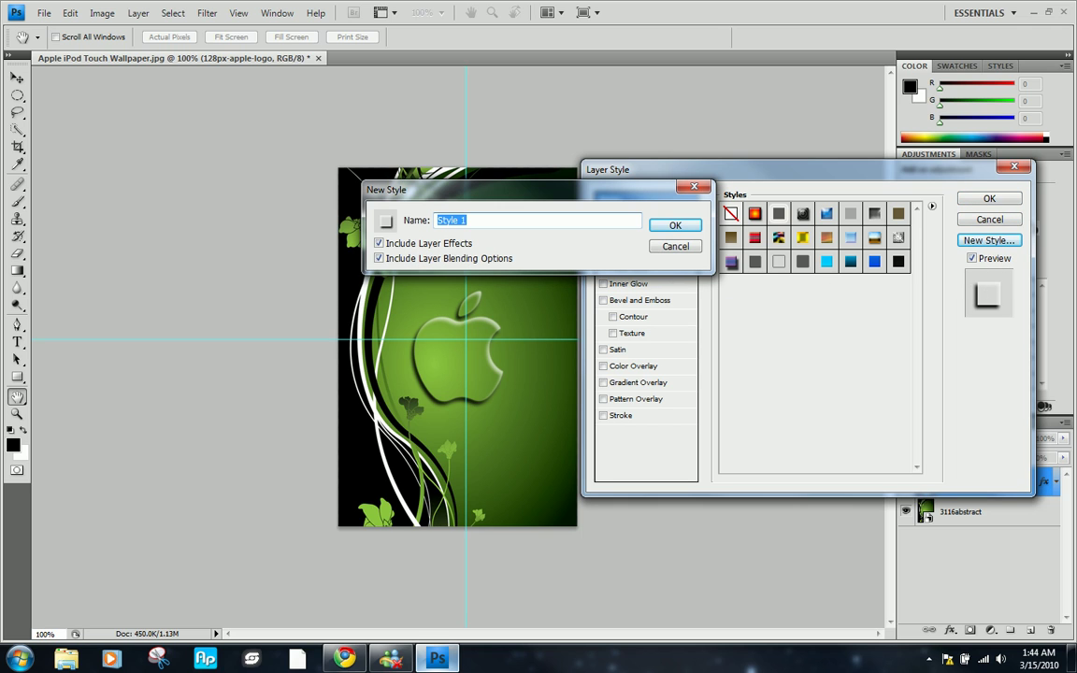
text(Crystal)
click(678, 227)
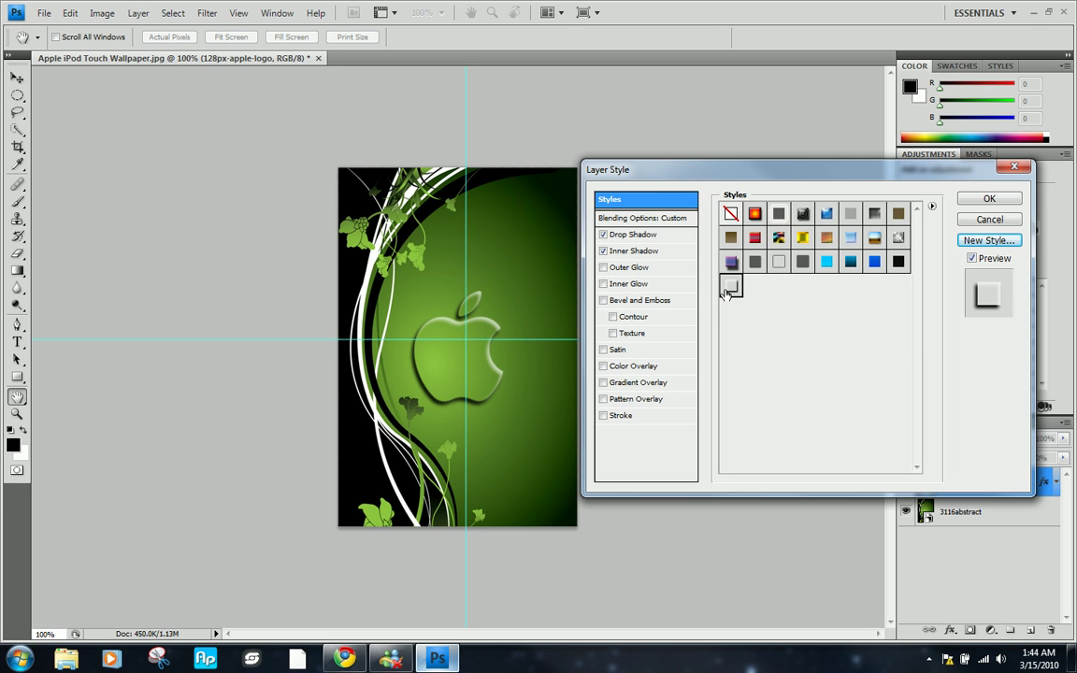
click(975, 200)
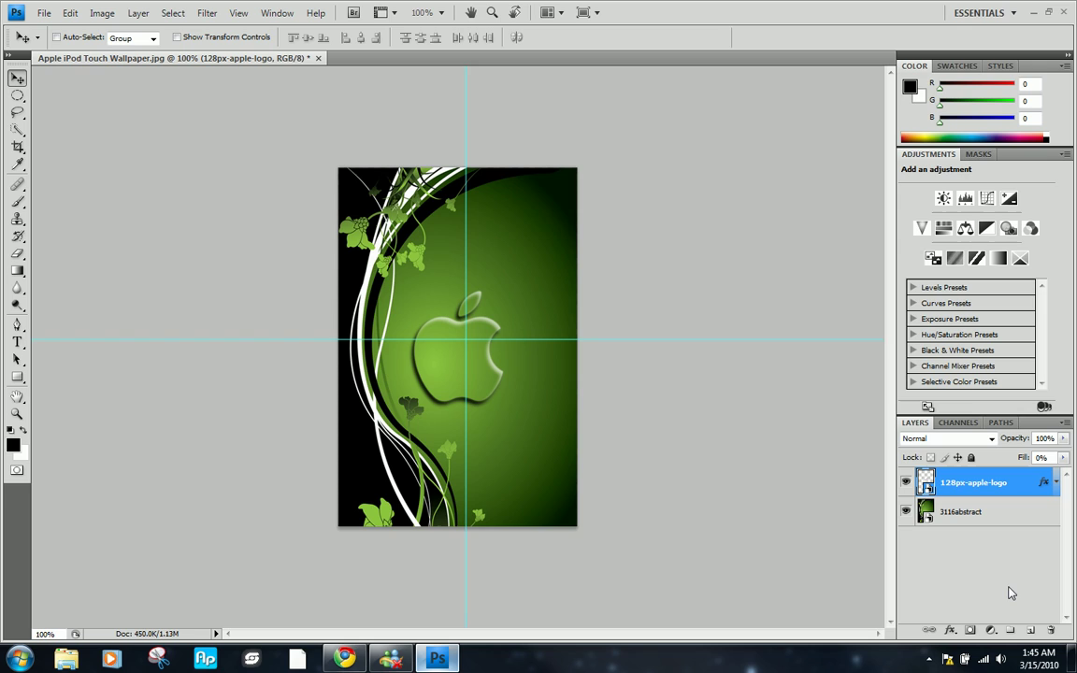
Type black HAKERZ text below the logo on a new layer.
click(1031, 632)
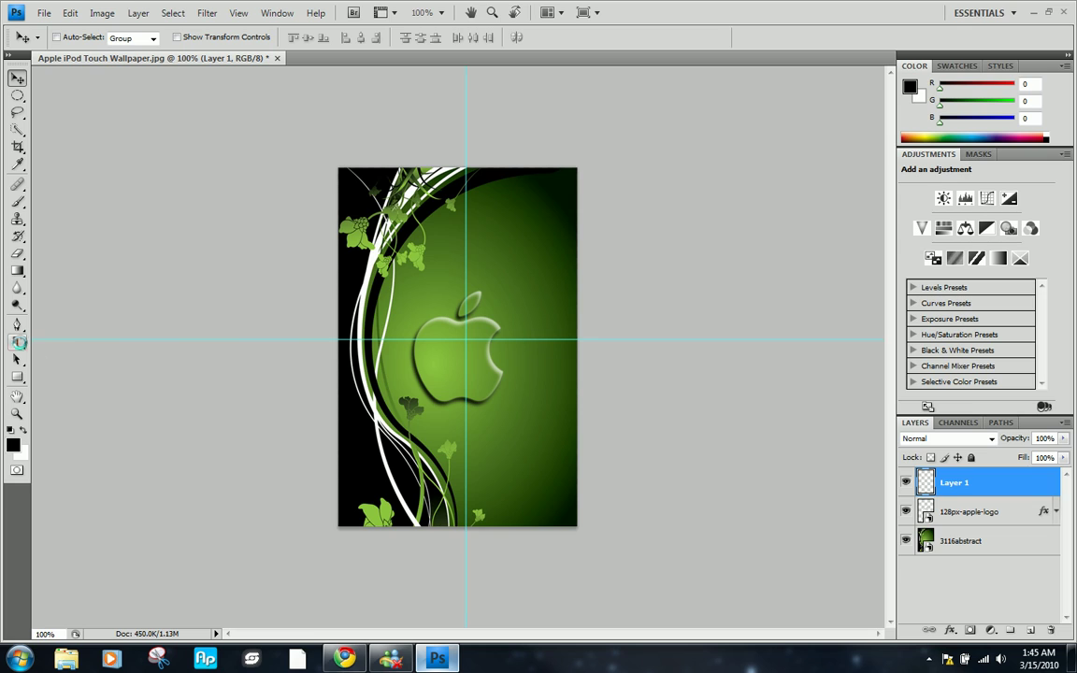
click(17, 342)
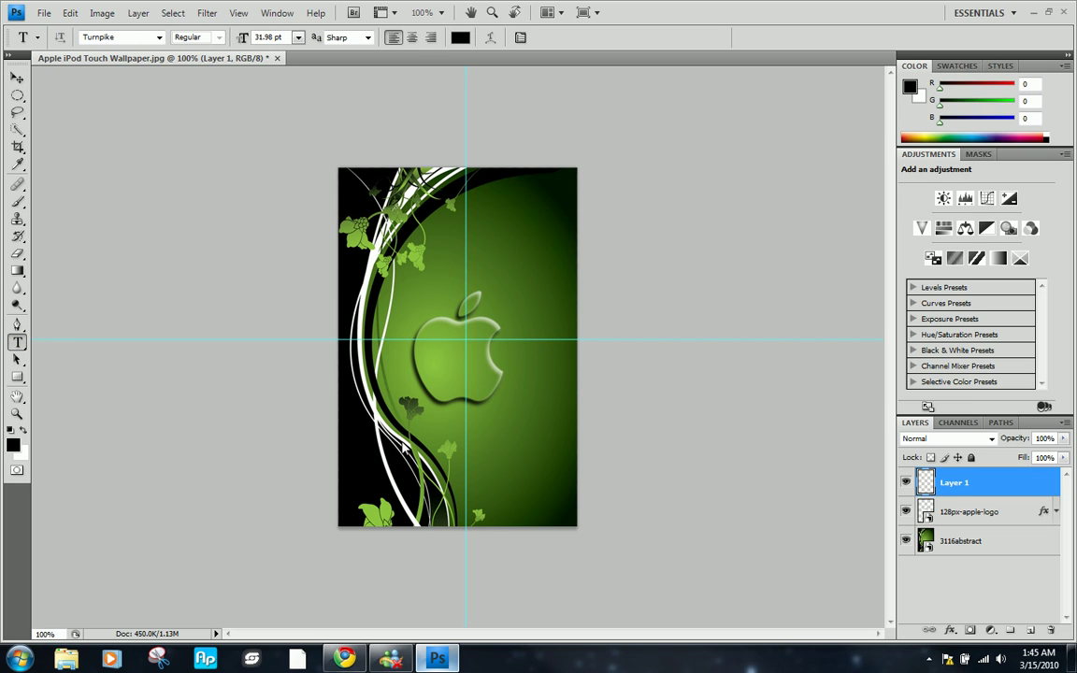
click(380, 454)
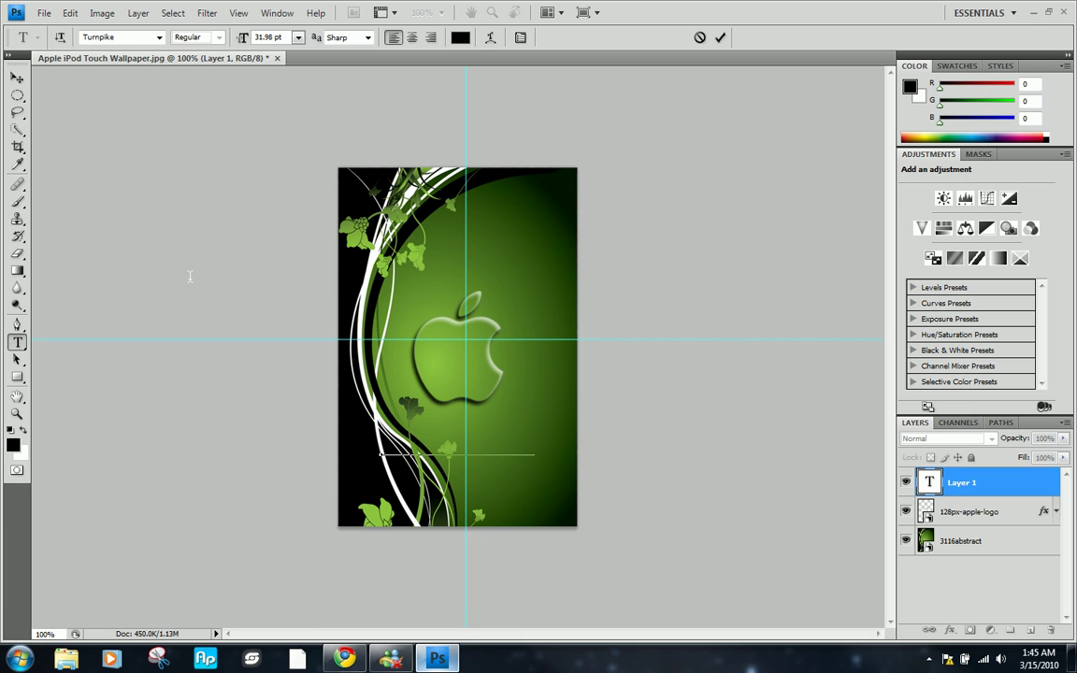
click(17, 77)
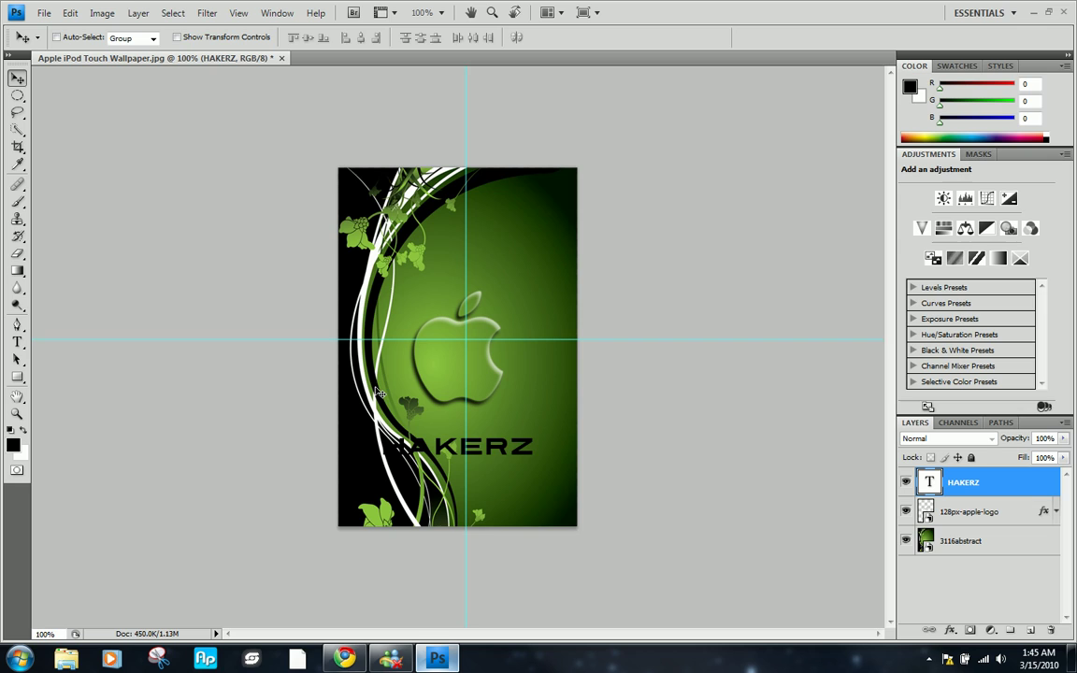
Stretch HAKERZ wider, position it under the logo, and move the Apple logo higher.
key(ctrl+t)
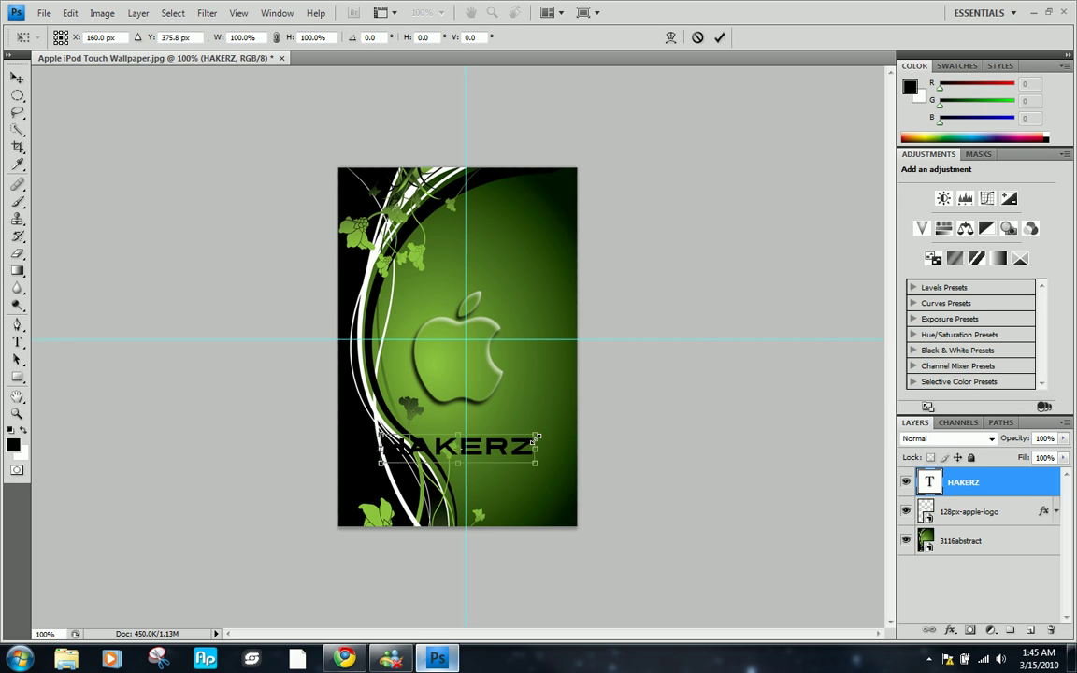
drag(538, 436, 594, 439)
key(Return)
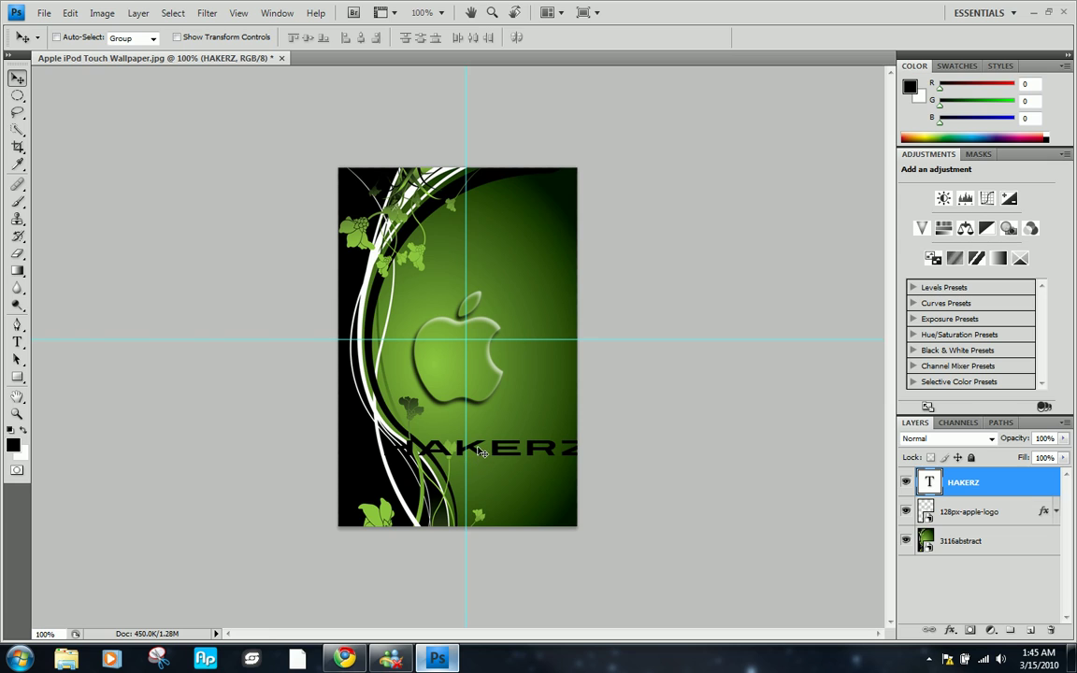
drag(472, 450, 461, 426)
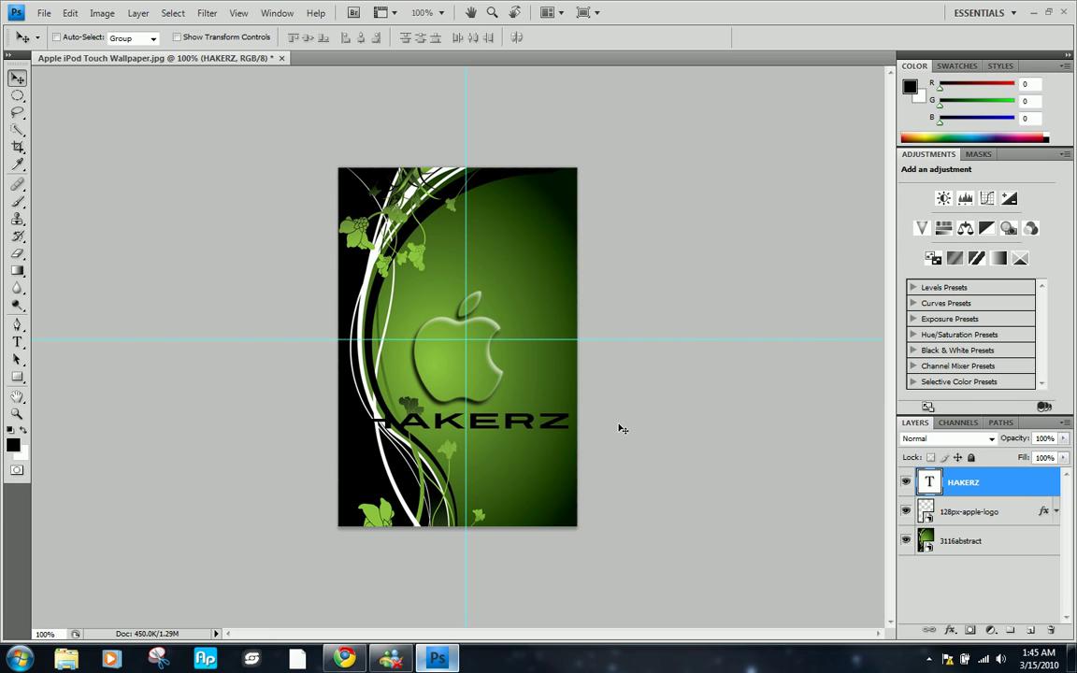
click(988, 516)
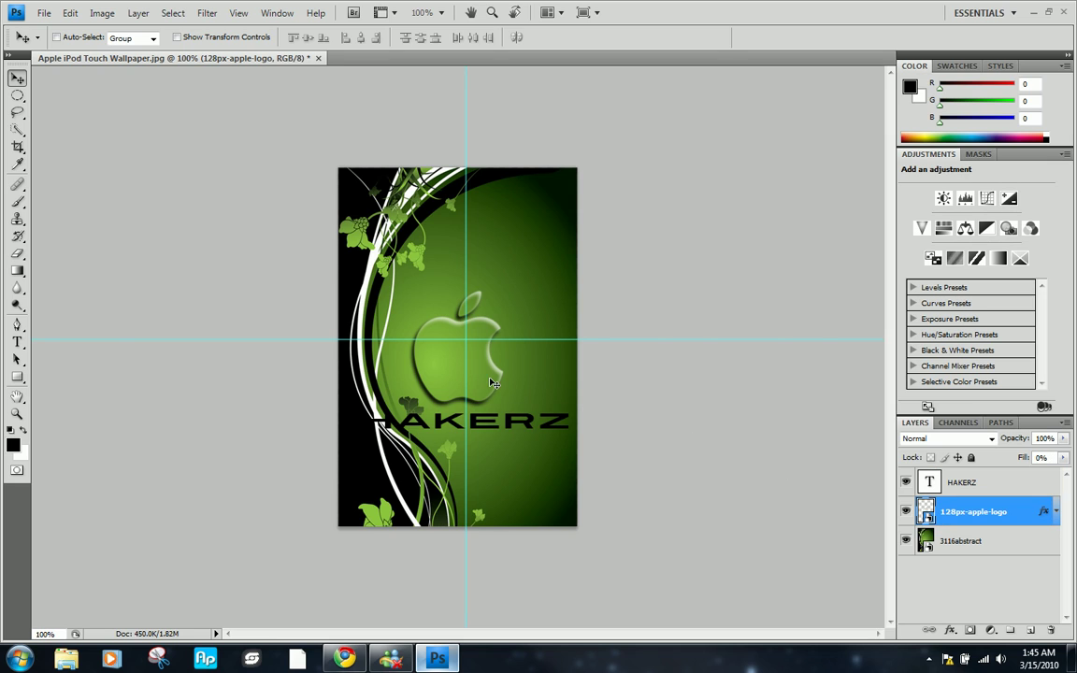
drag(487, 375, 482, 339)
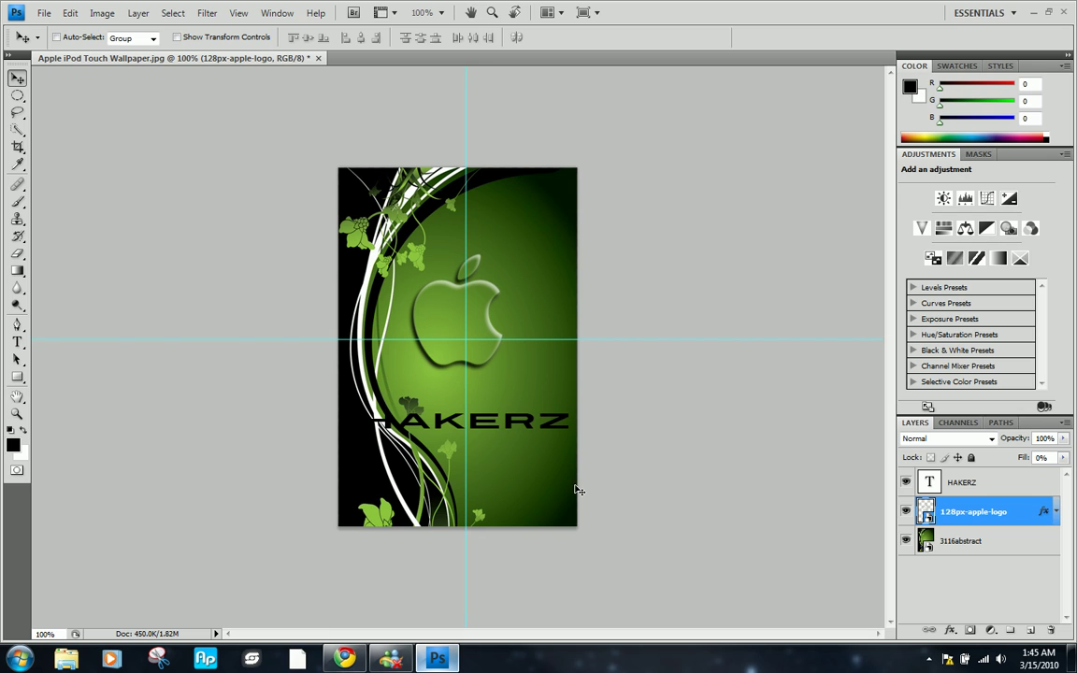
Apply the saved Crystal style to the HAKERZ layer, with inner shadow opacity lowered to 42%.
click(963, 488)
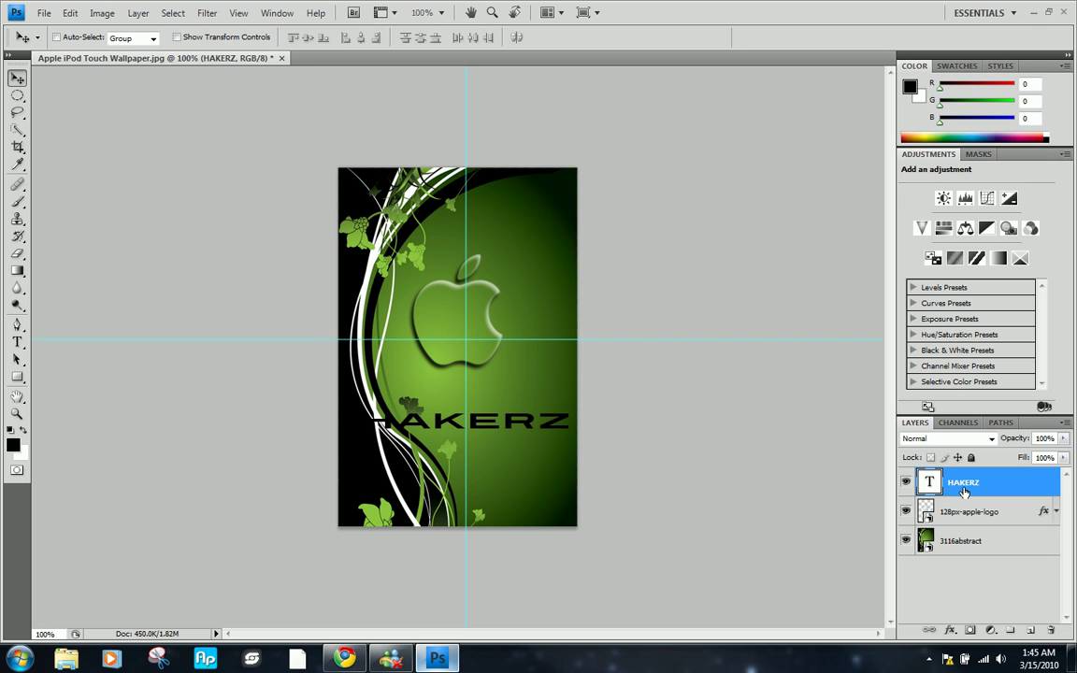
right_click(963, 490)
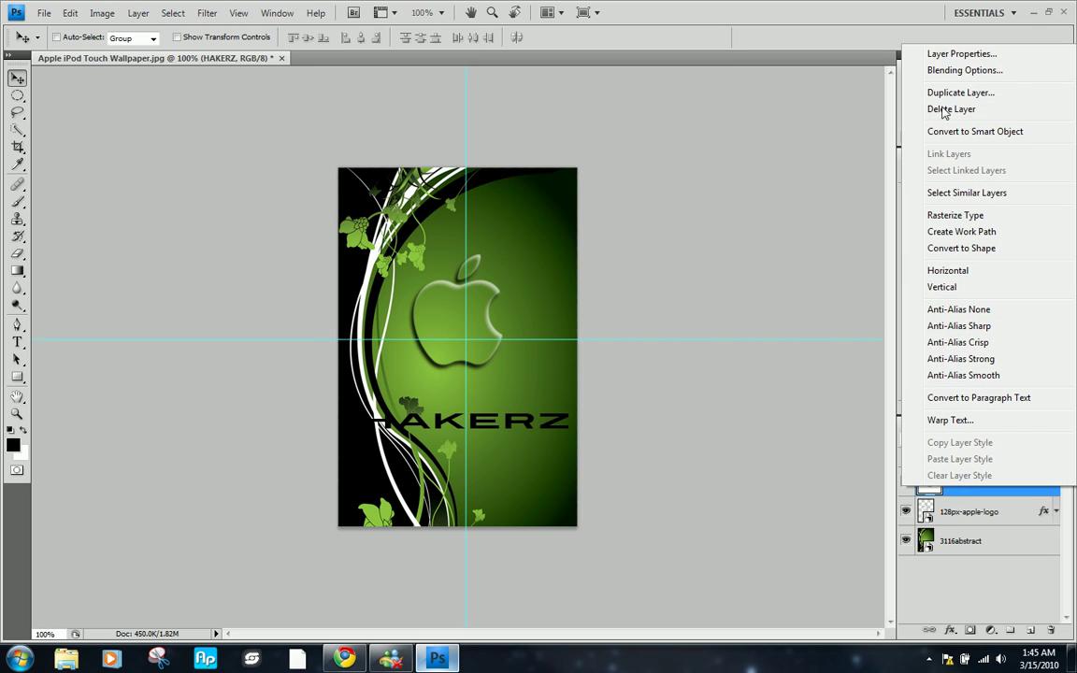
click(944, 72)
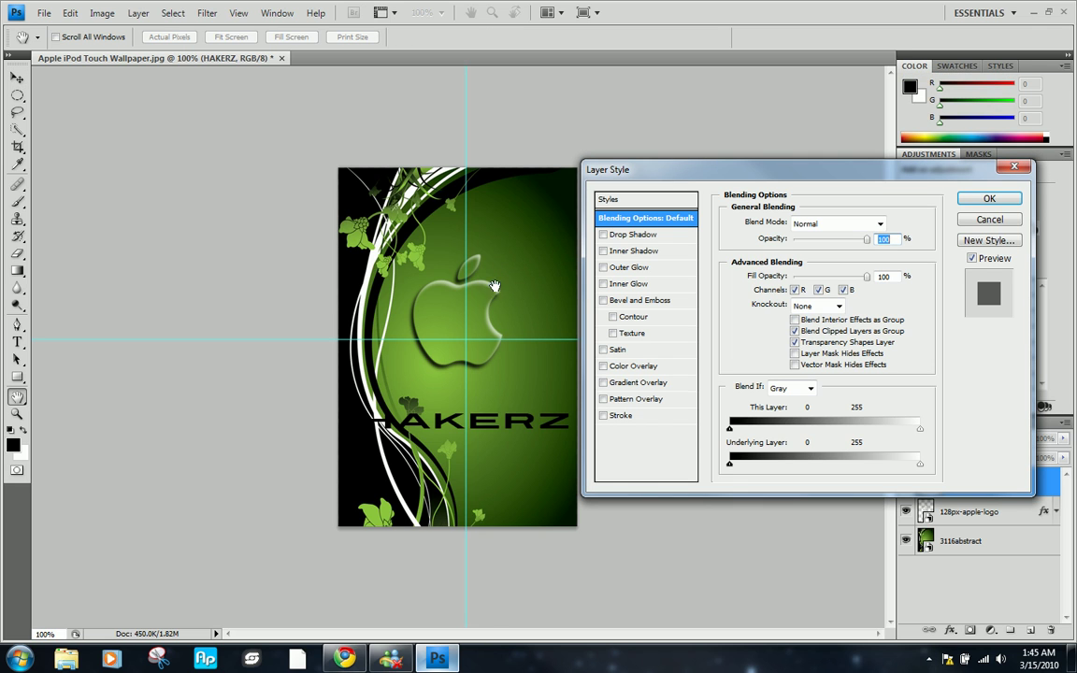
click(639, 200)
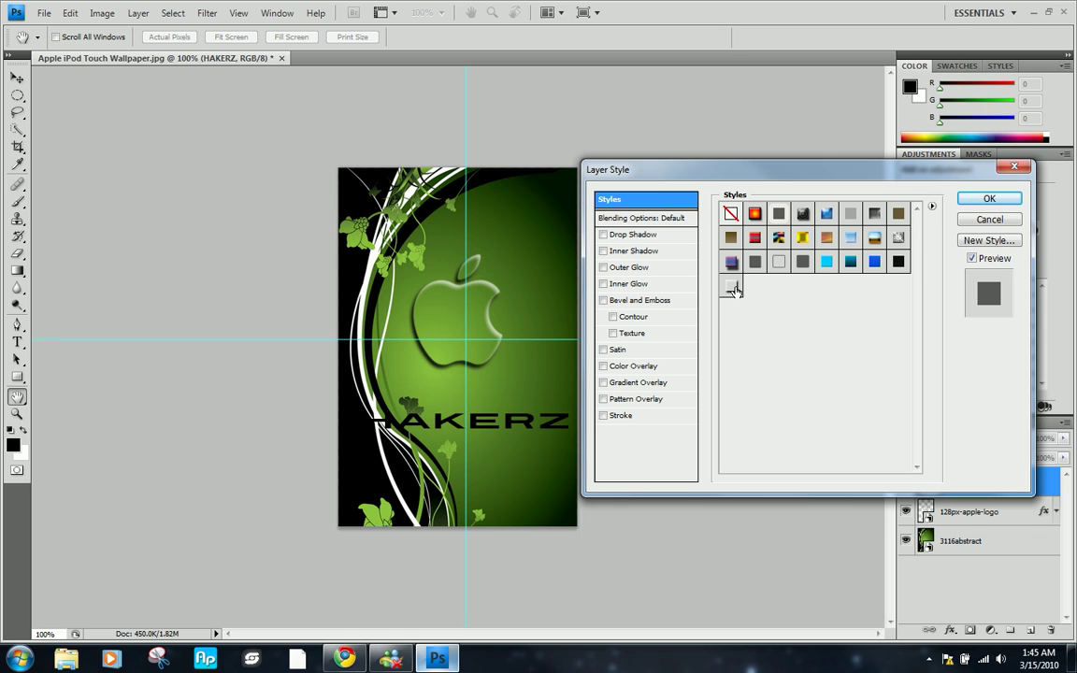
click(732, 288)
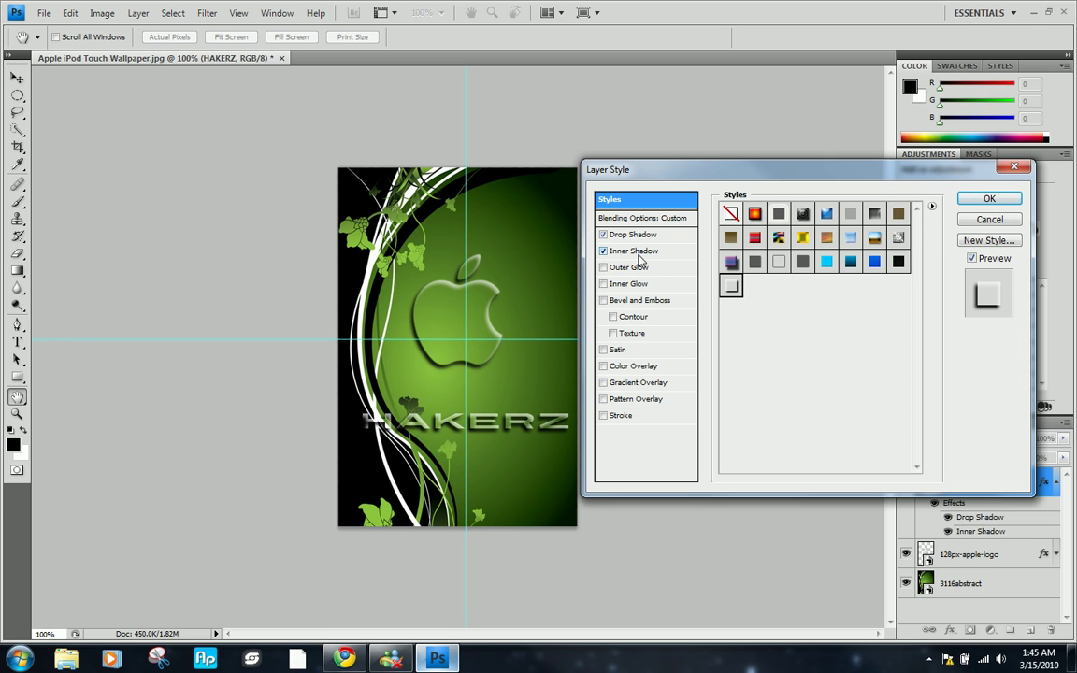
click(634, 254)
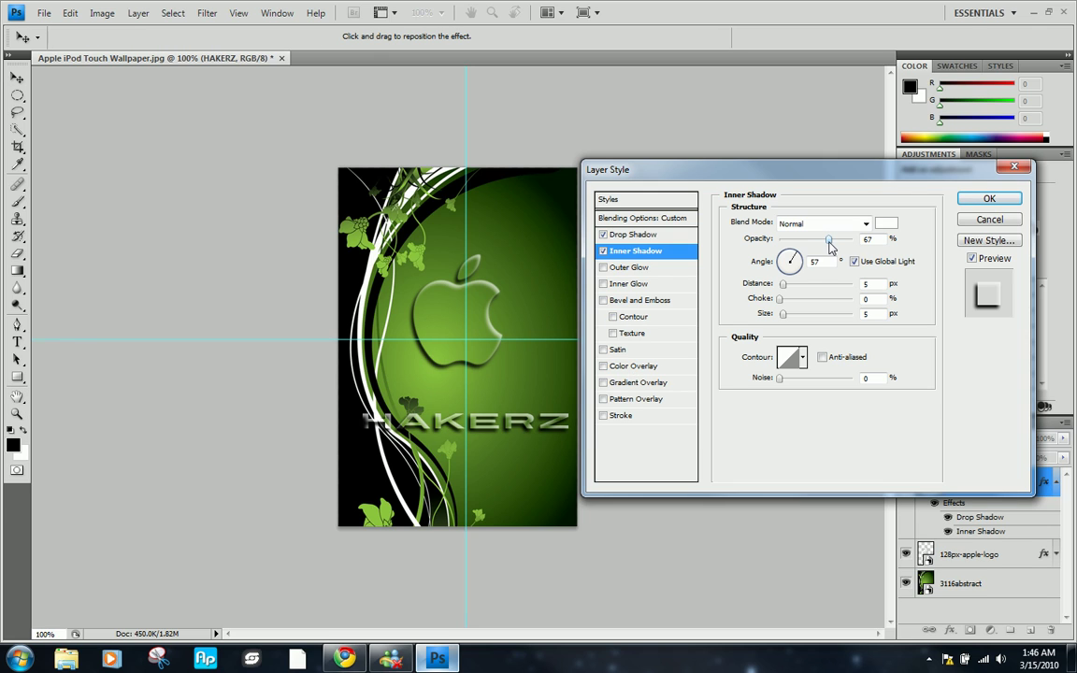
drag(828, 244, 809, 247)
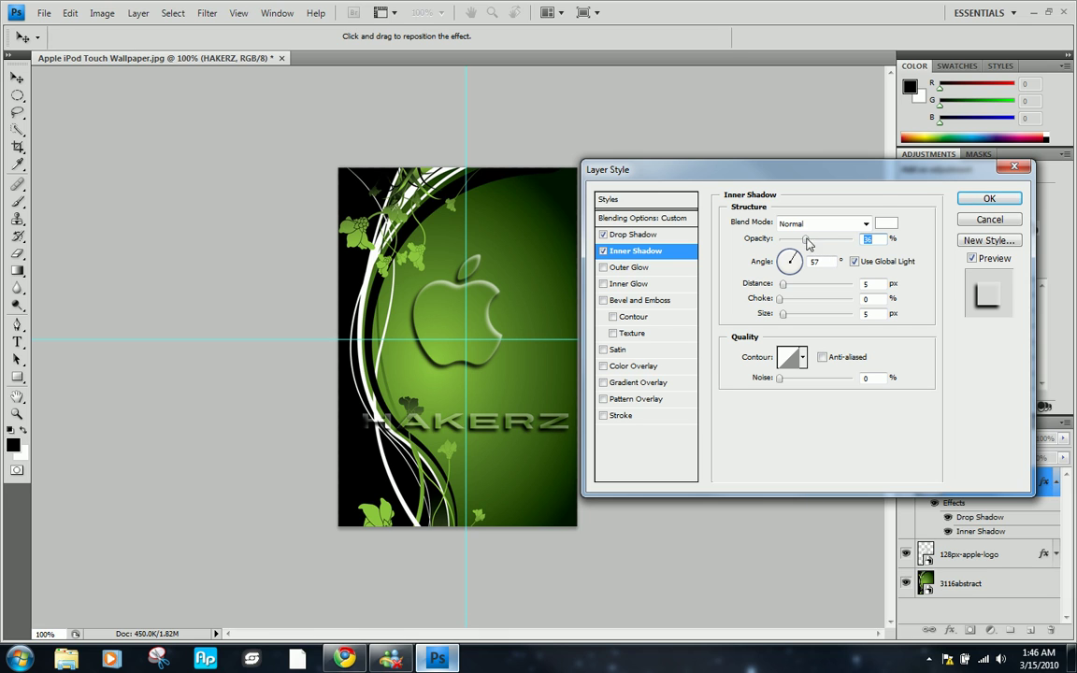
click(986, 199)
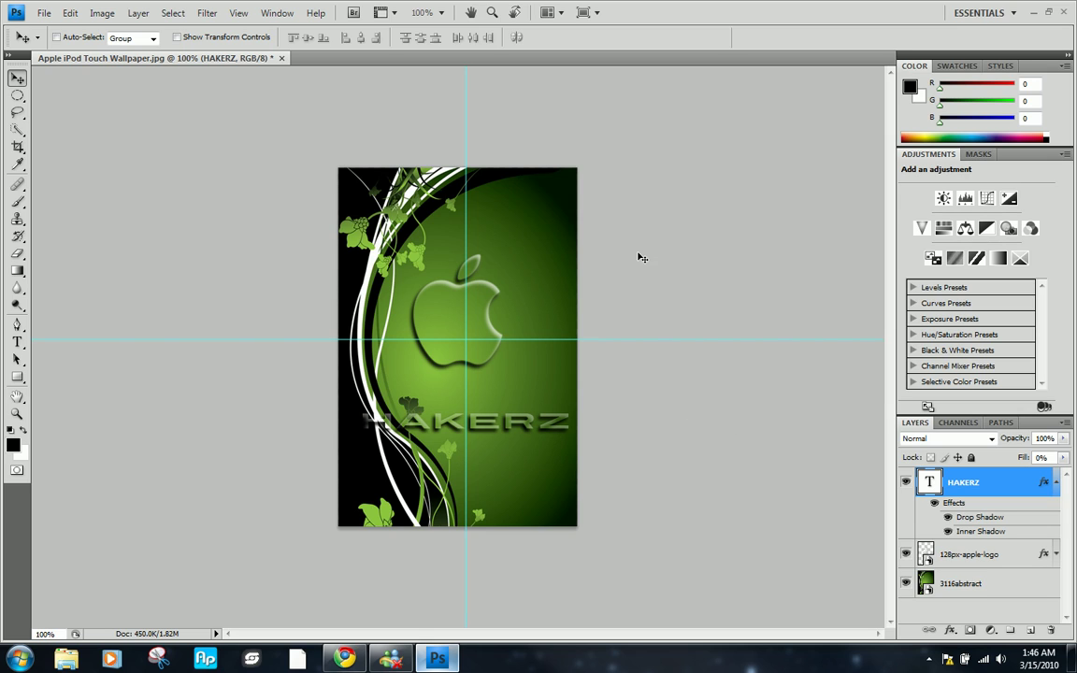
Draw a black Shape 1 rectangle over the whole canvas and delete the 3116abstract layer.
click(1055, 482)
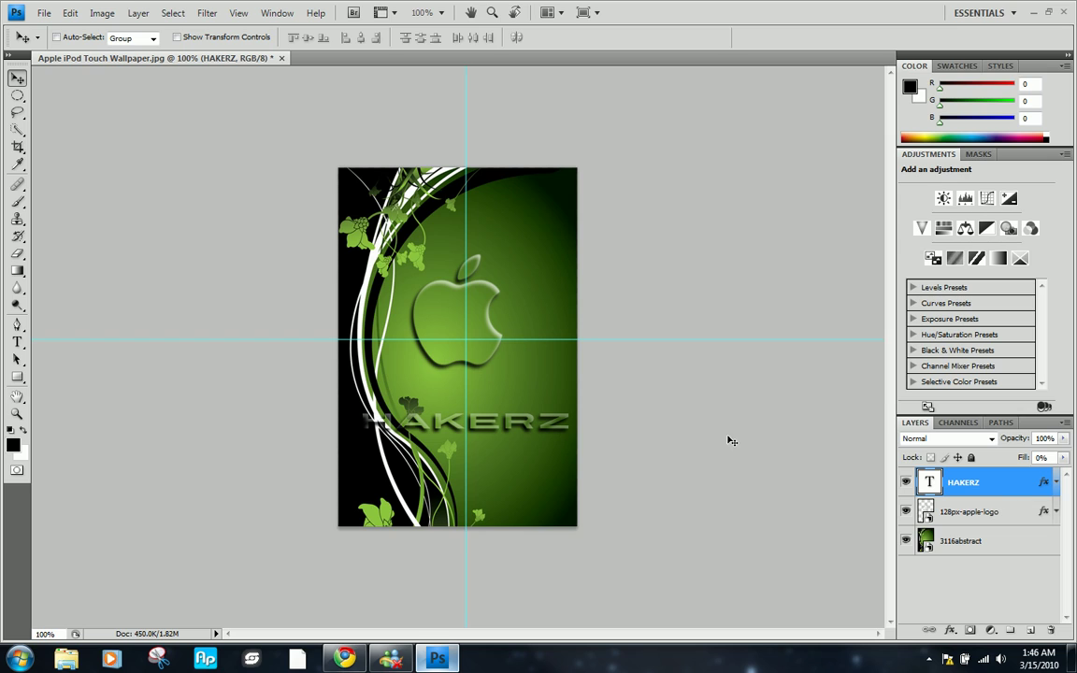
click(991, 549)
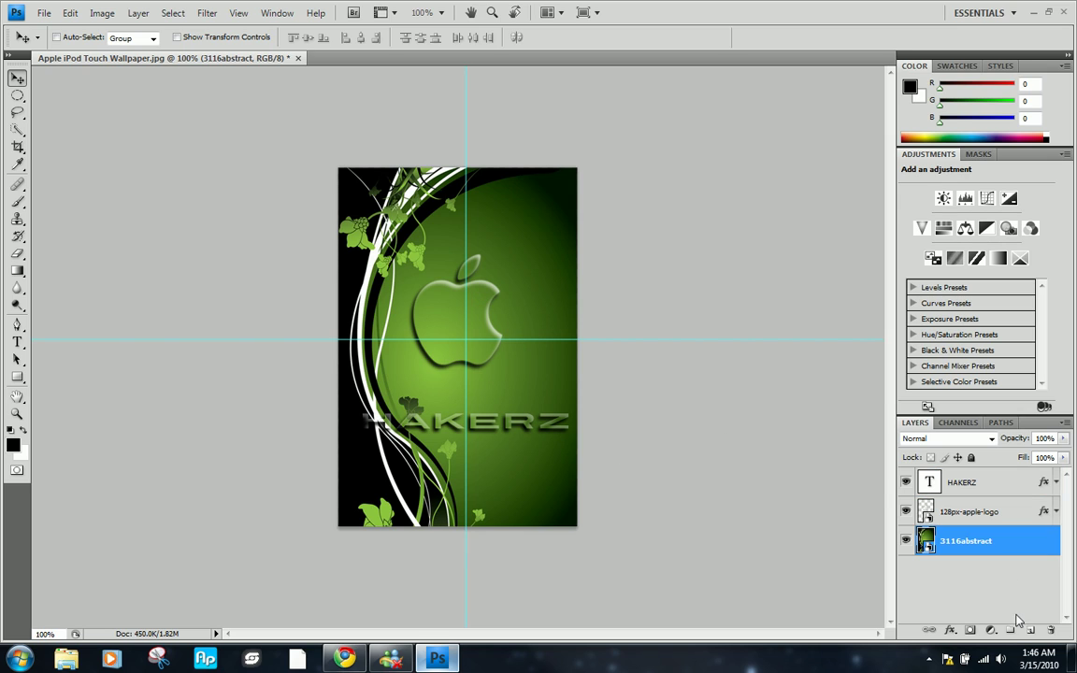
key(ctrl+shift+alt+n)
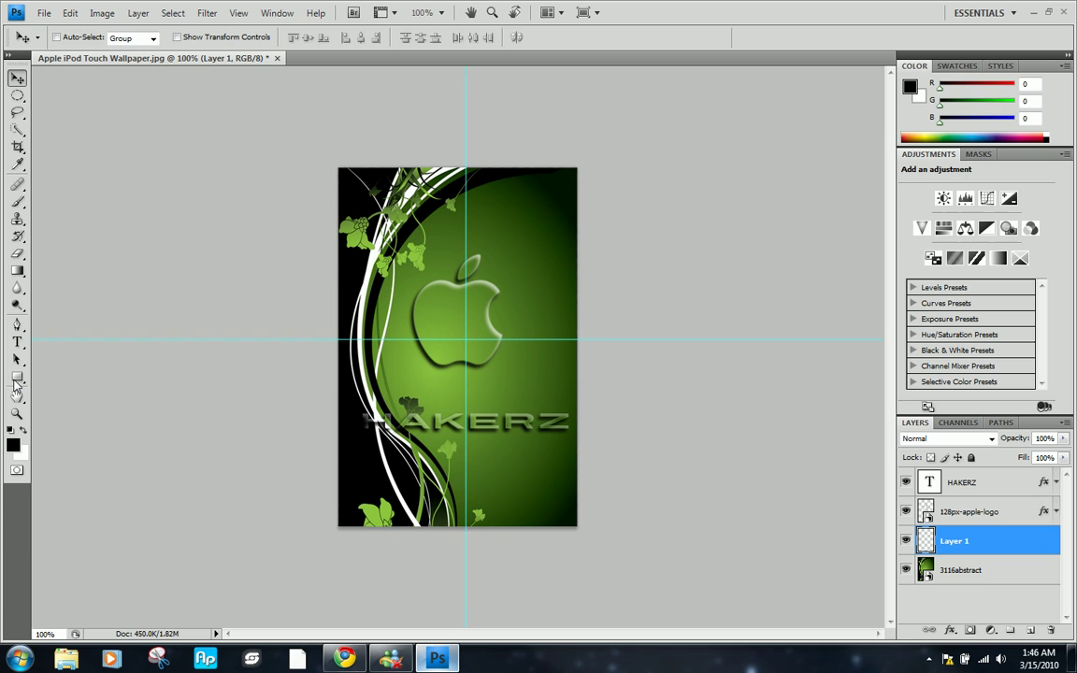
click(16, 379)
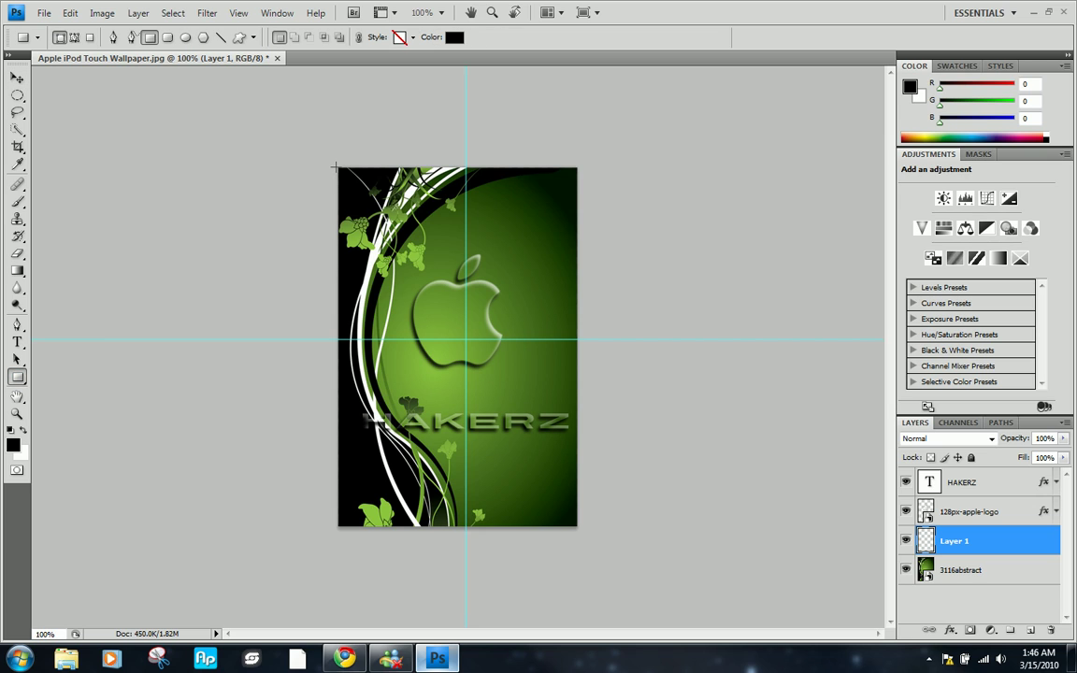
drag(334, 167, 577, 527)
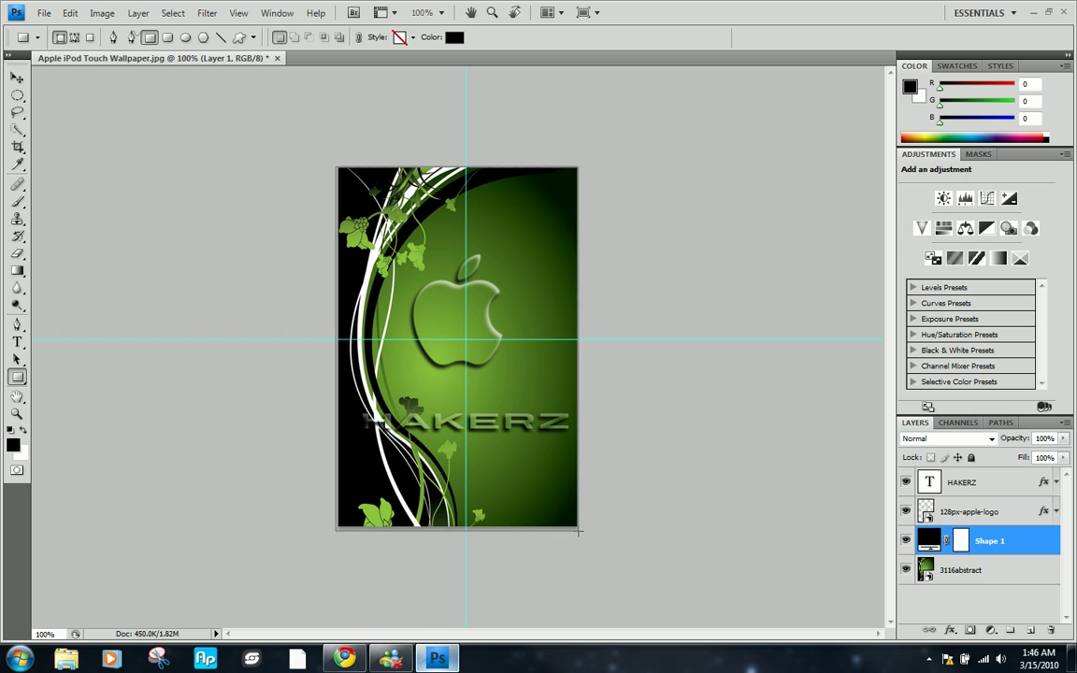
click(983, 571)
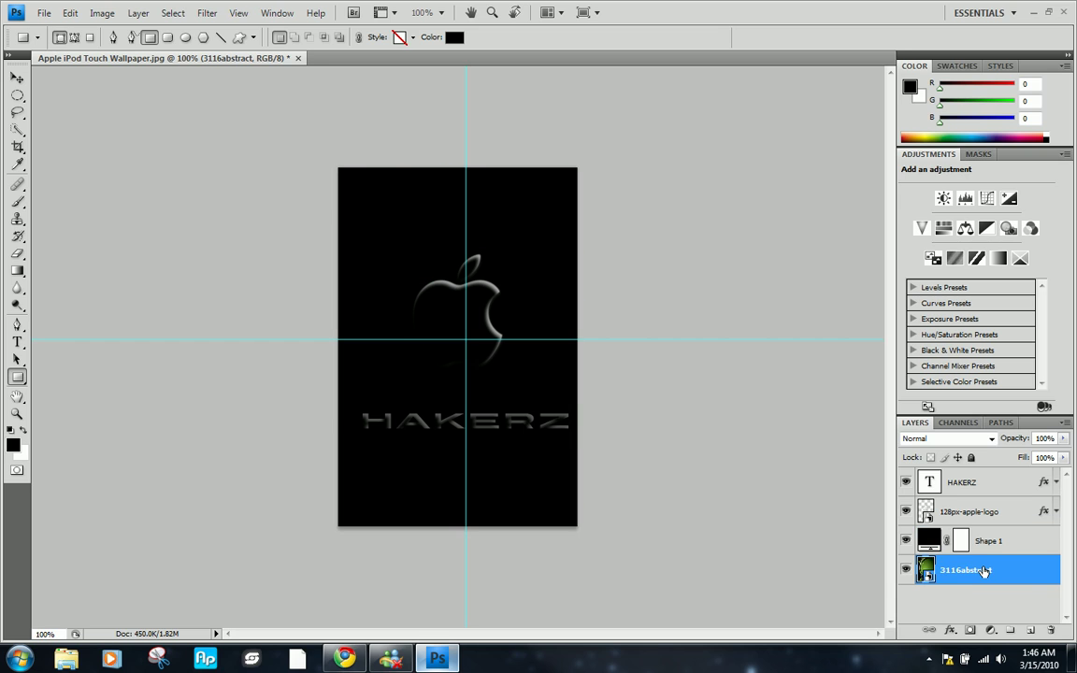
key(Delete)
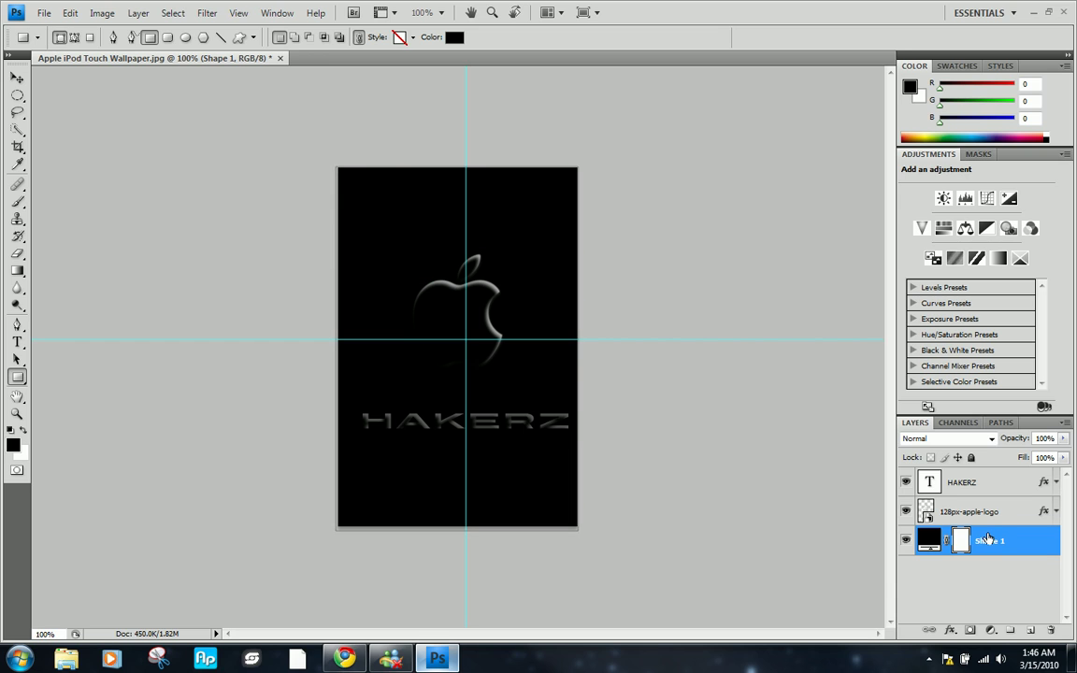
Add a Color Overlay to Shape 1 and pick the bright green #1ed700.
right_click(987, 540)
click(954, 195)
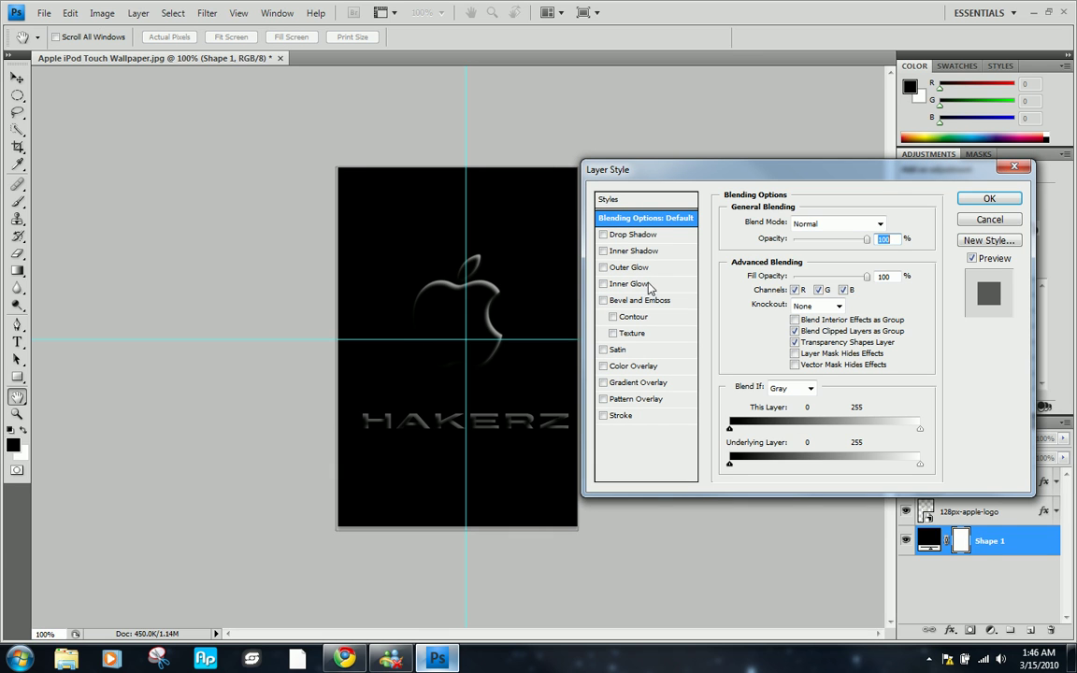
click(622, 369)
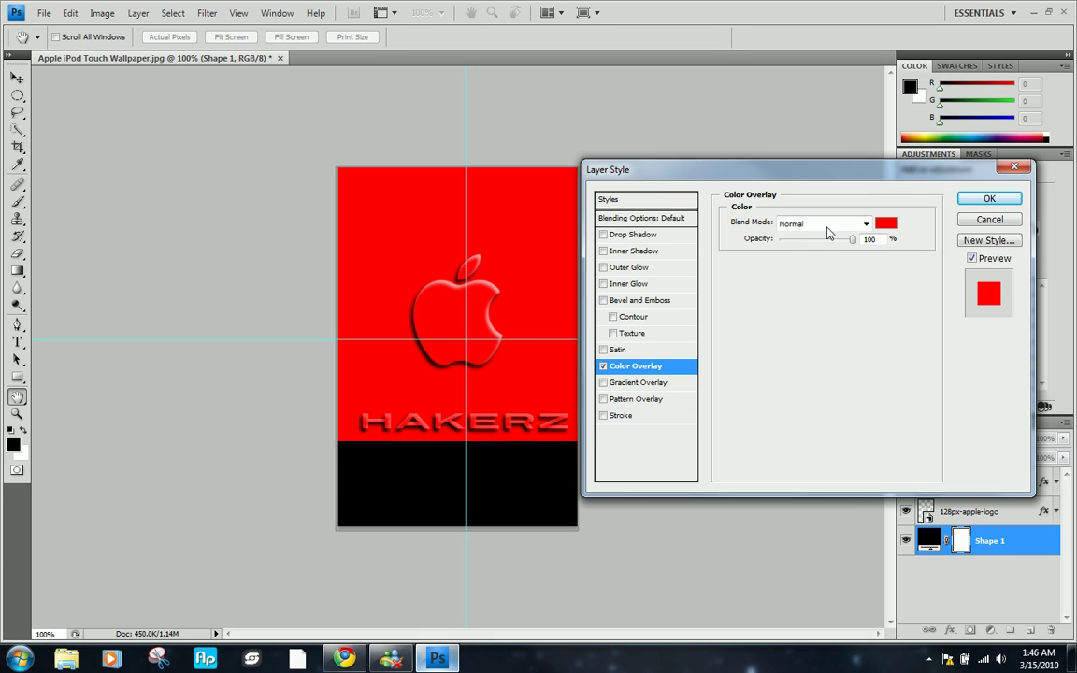
click(886, 227)
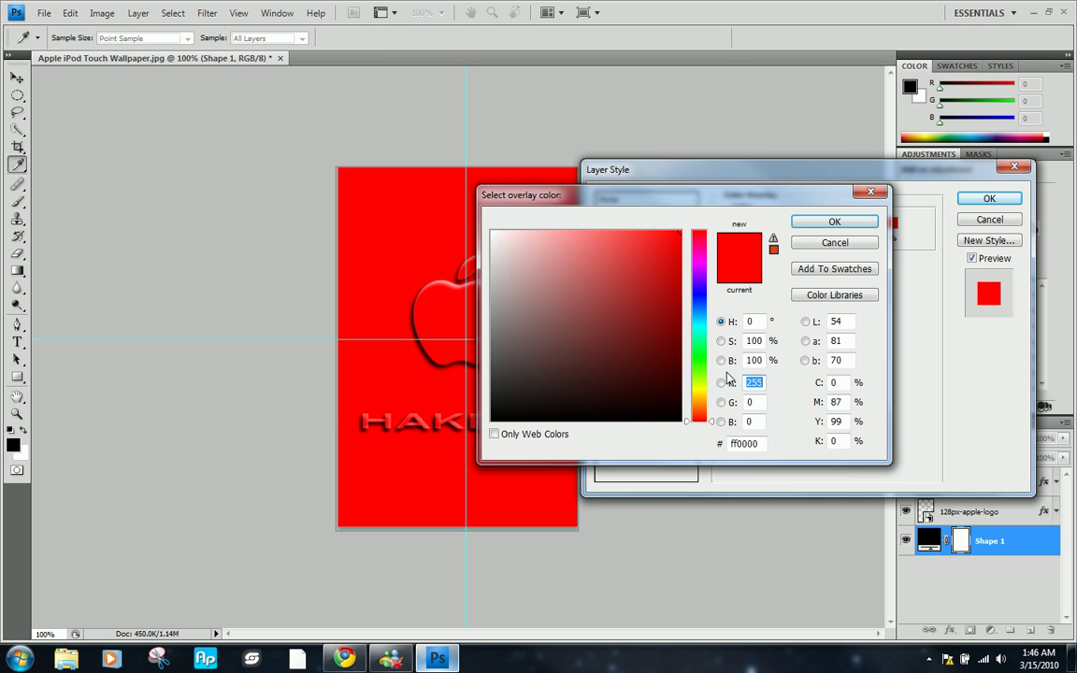
drag(703, 356, 702, 367)
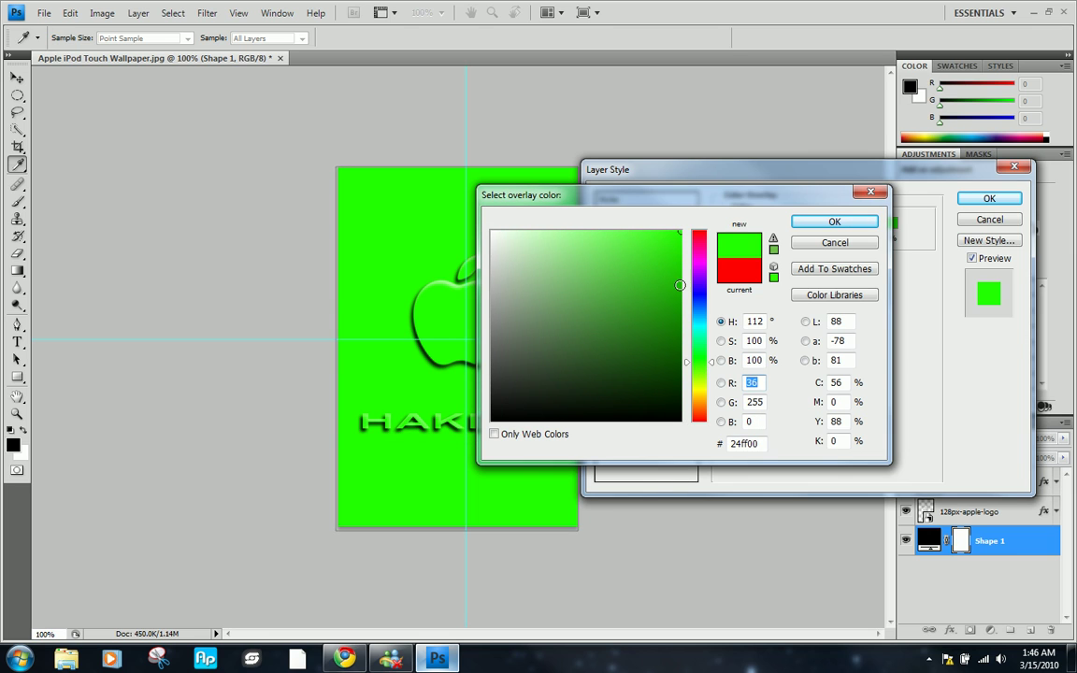
mouse_move(682, 287)
mouse_down()
mouse_move(693, 265)
mouse_move(674, 259)
mouse_up()
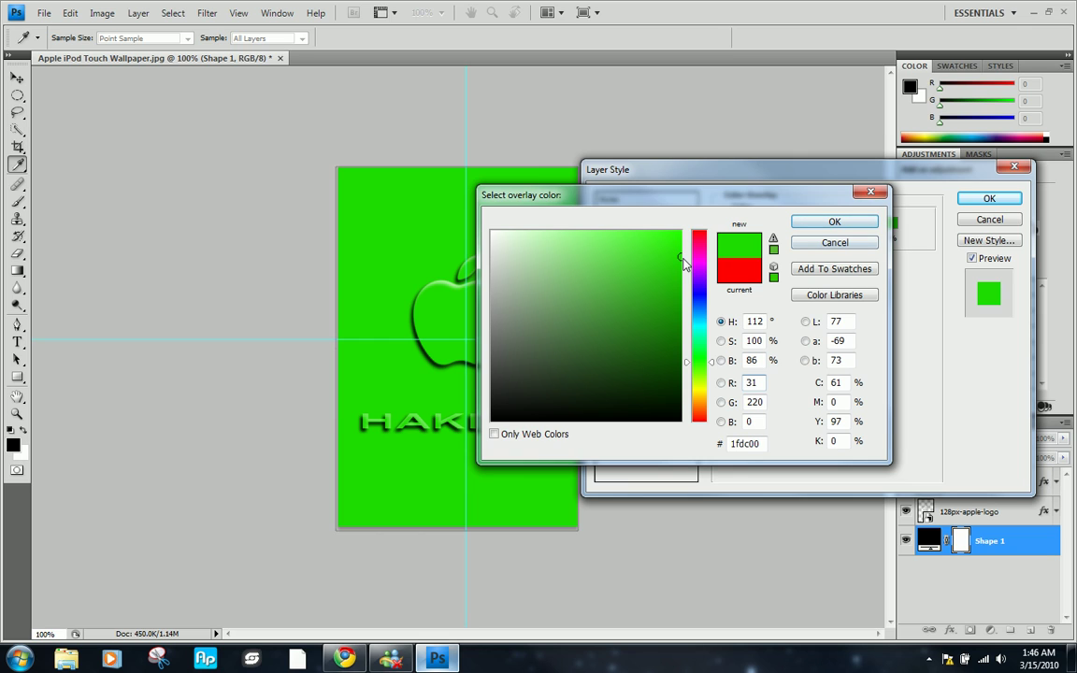
click(680, 261)
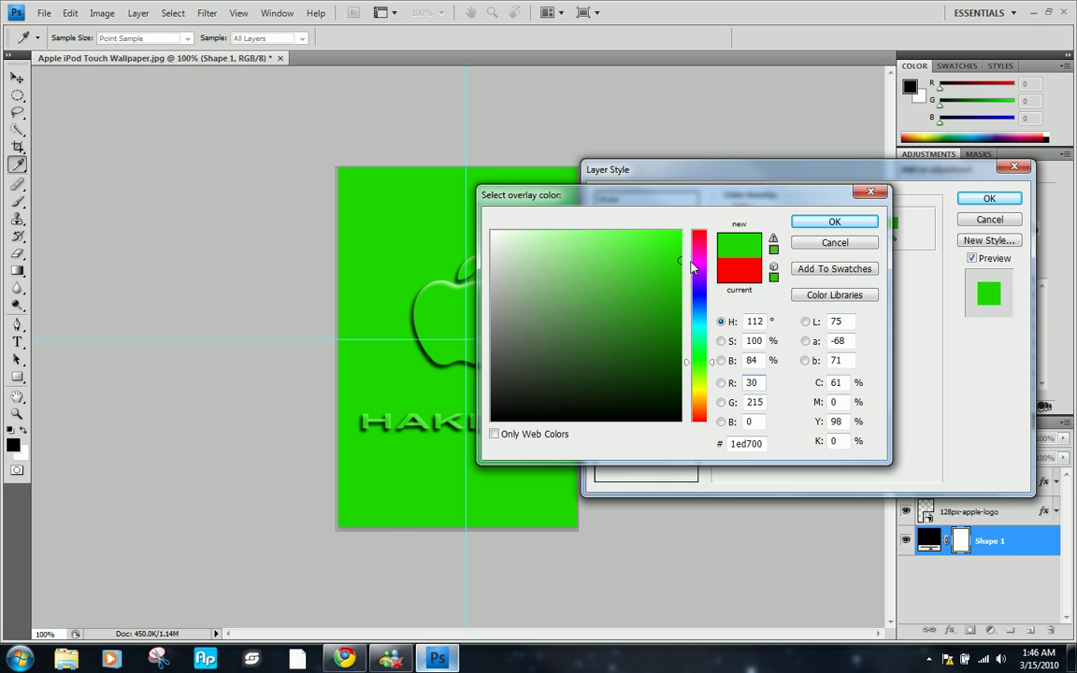
Confirm the green overlay and add a Normal-mode inner shadow, 40 px size, with raised opacity.
click(835, 222)
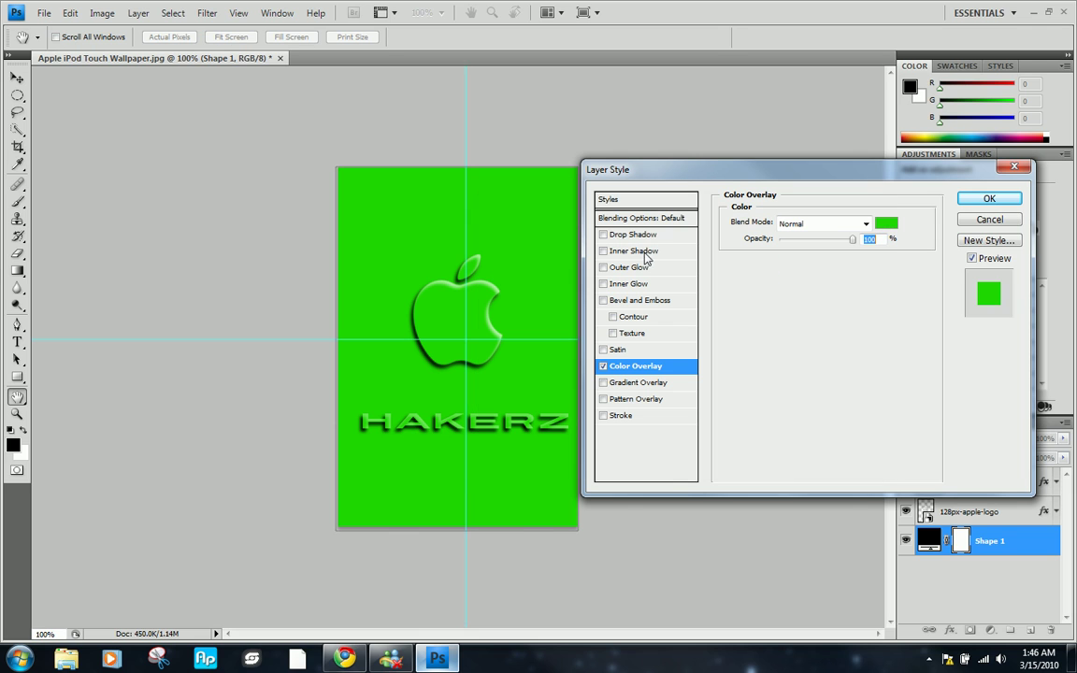
click(643, 252)
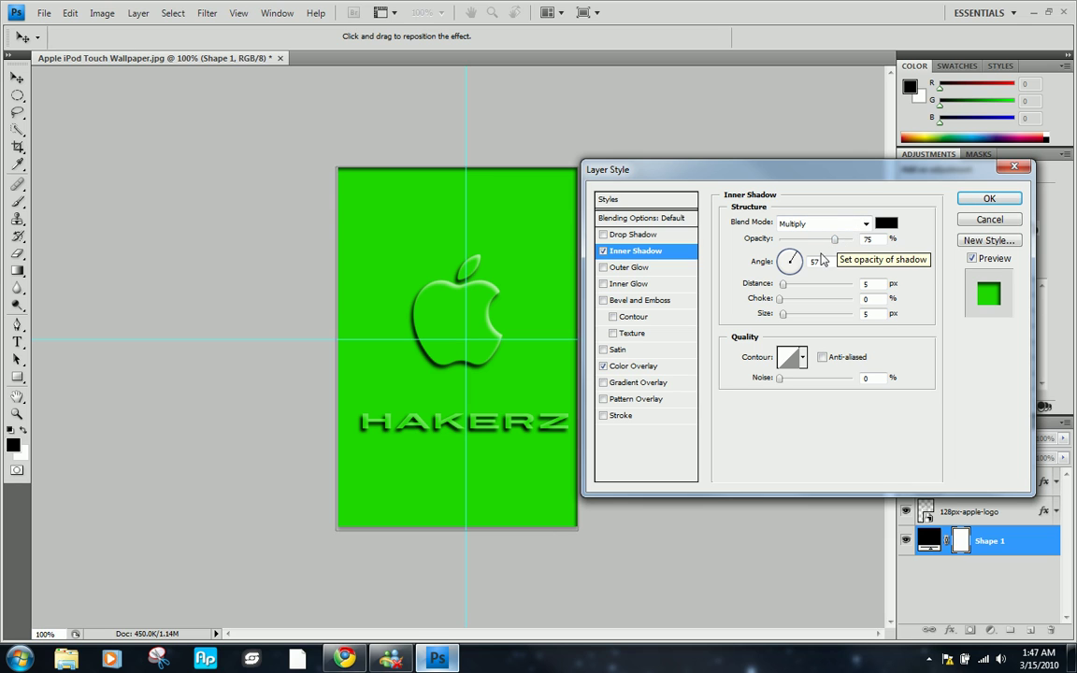
click(865, 224)
click(842, 239)
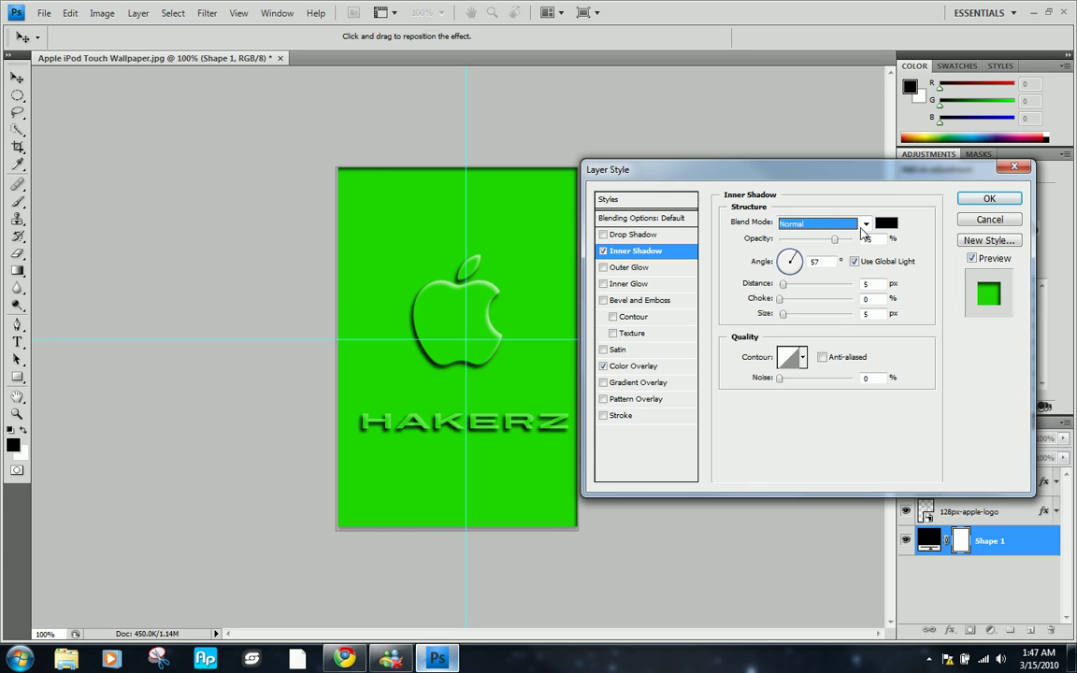
drag(783, 316, 796, 318)
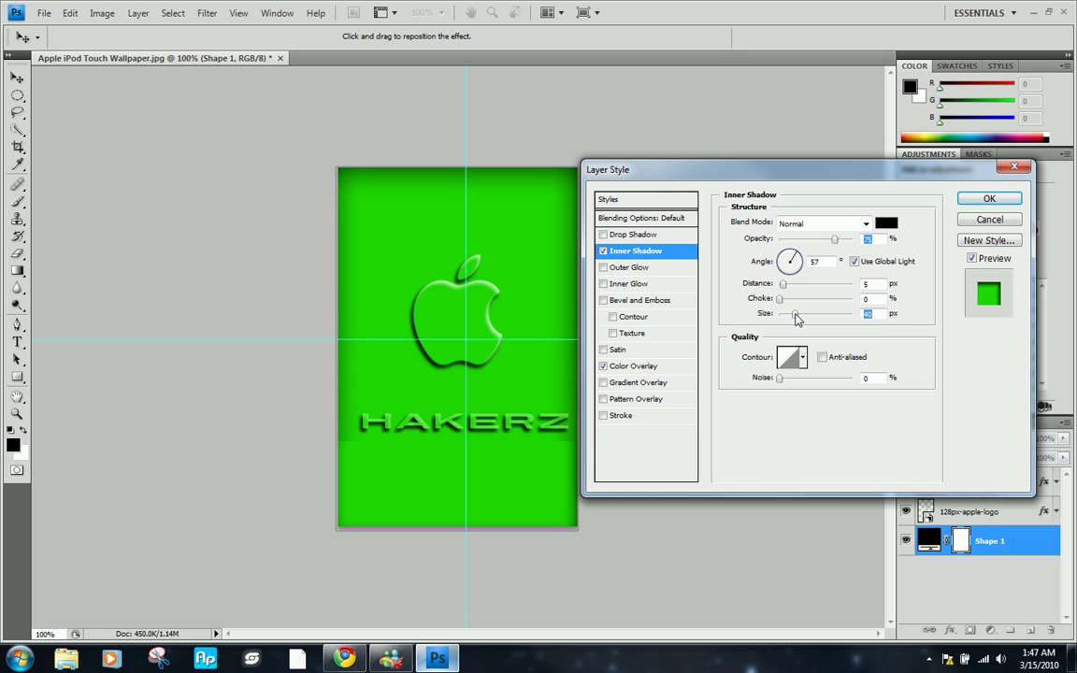
click(793, 256)
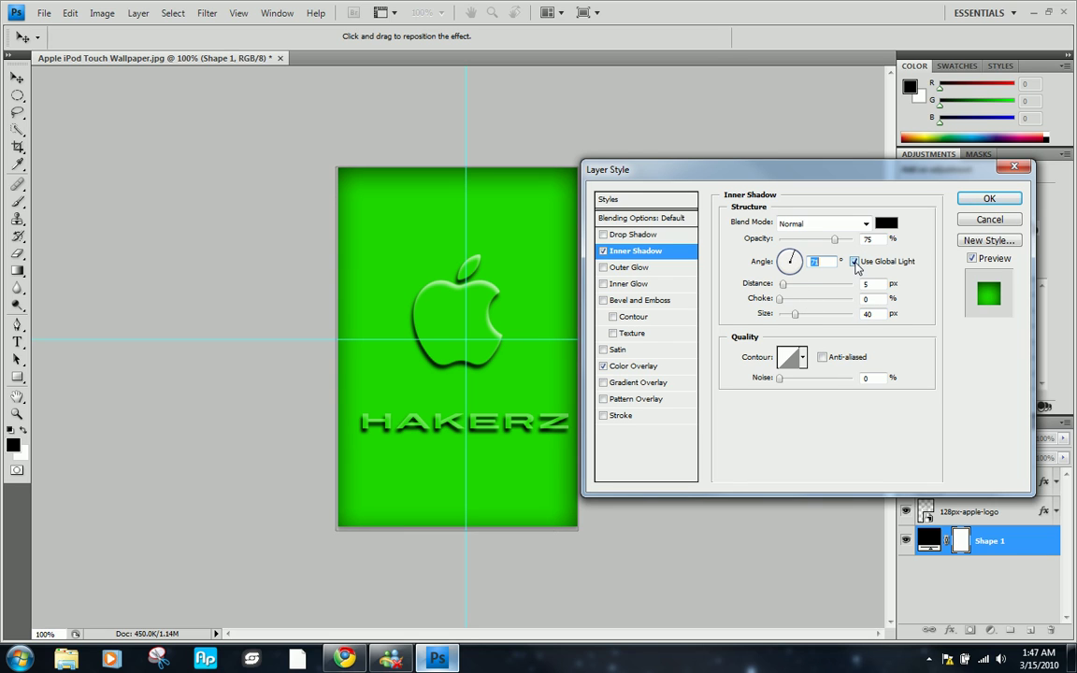
click(772, 240)
key(ctrl+z)
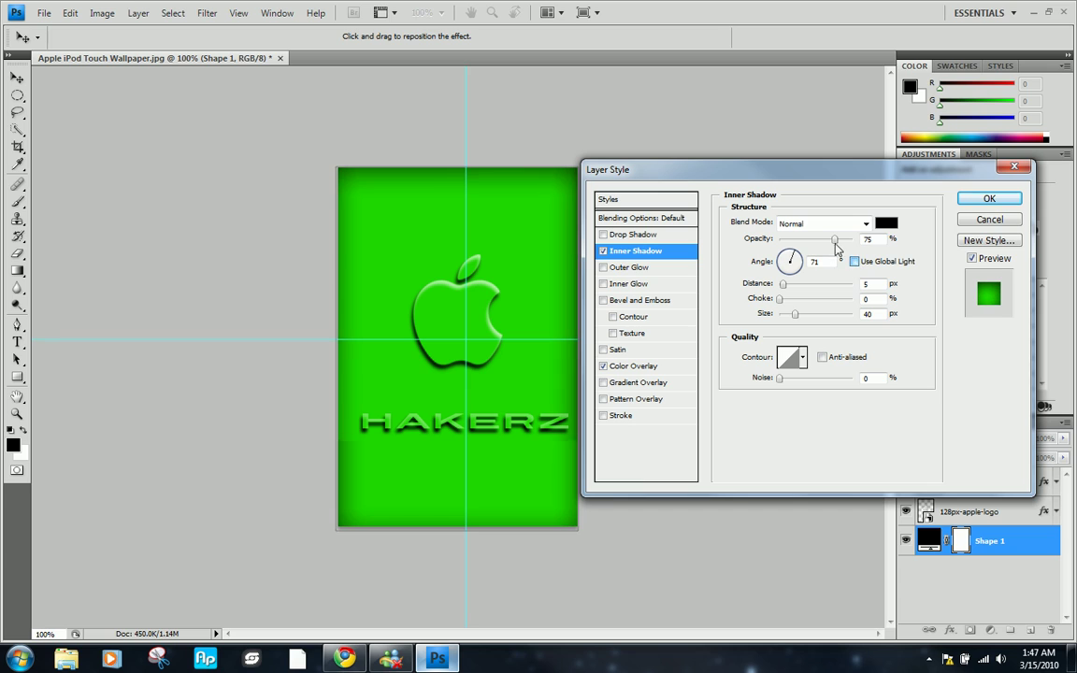
drag(835, 241, 847, 244)
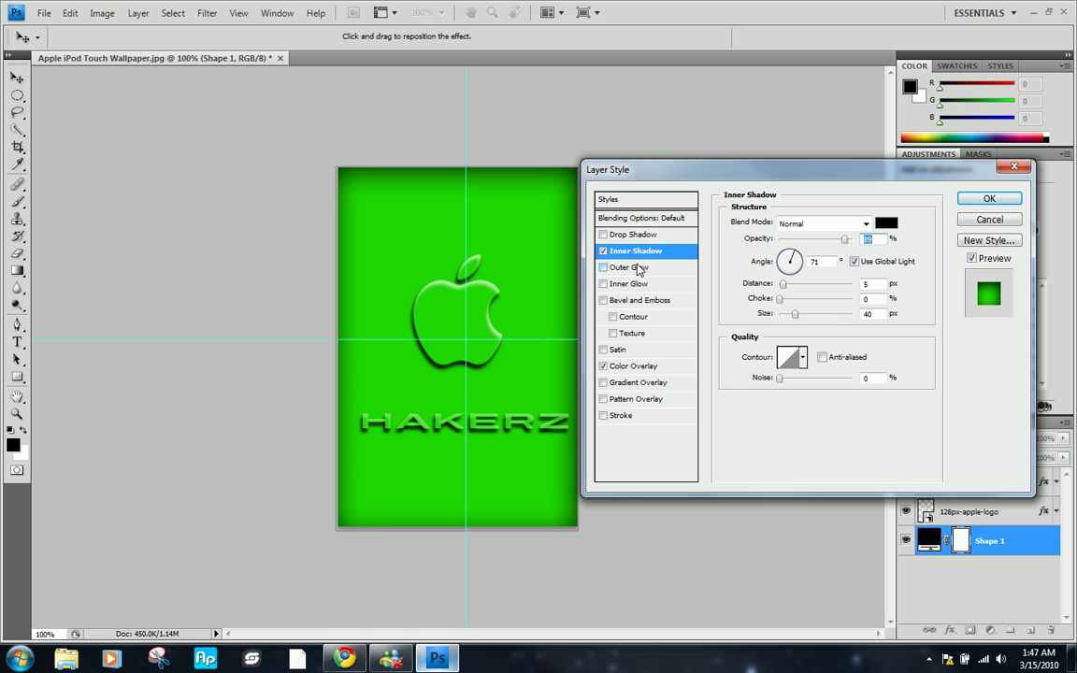
Discard a trial Inner Glow, then set the inner shadow choke to 19% and soften it.
click(603, 284)
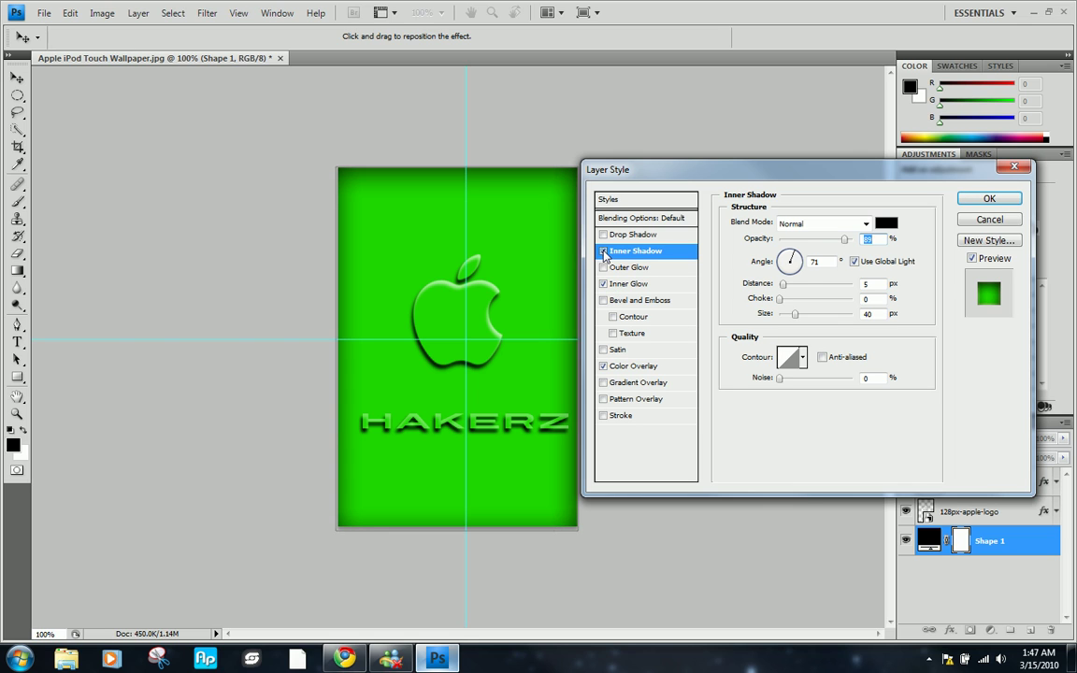
click(657, 285)
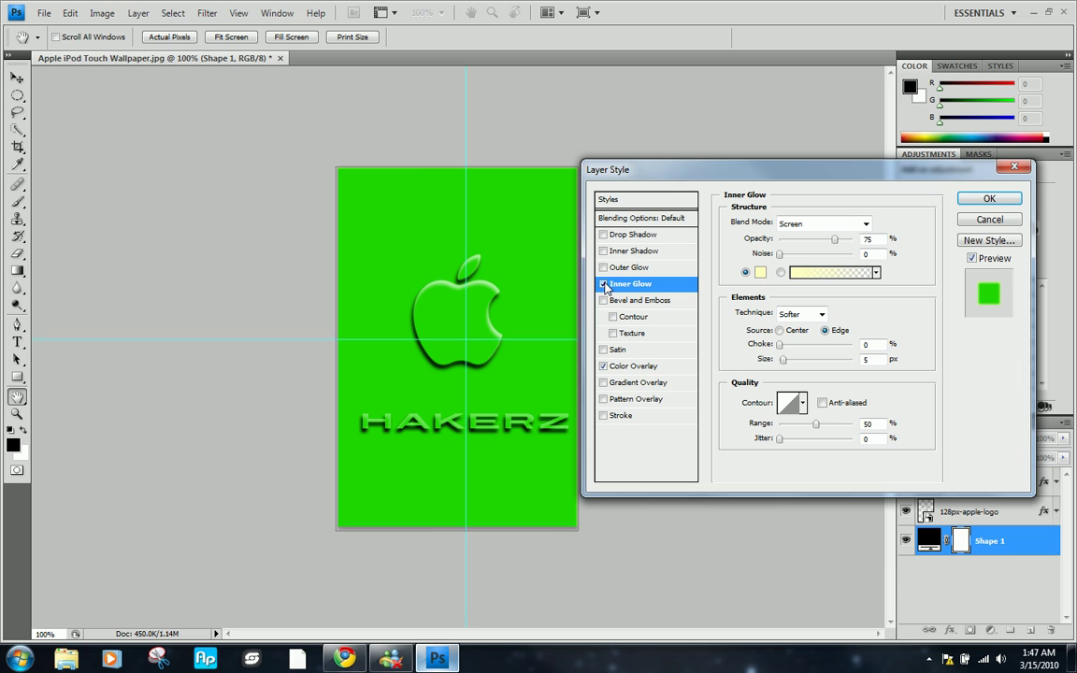
click(603, 284)
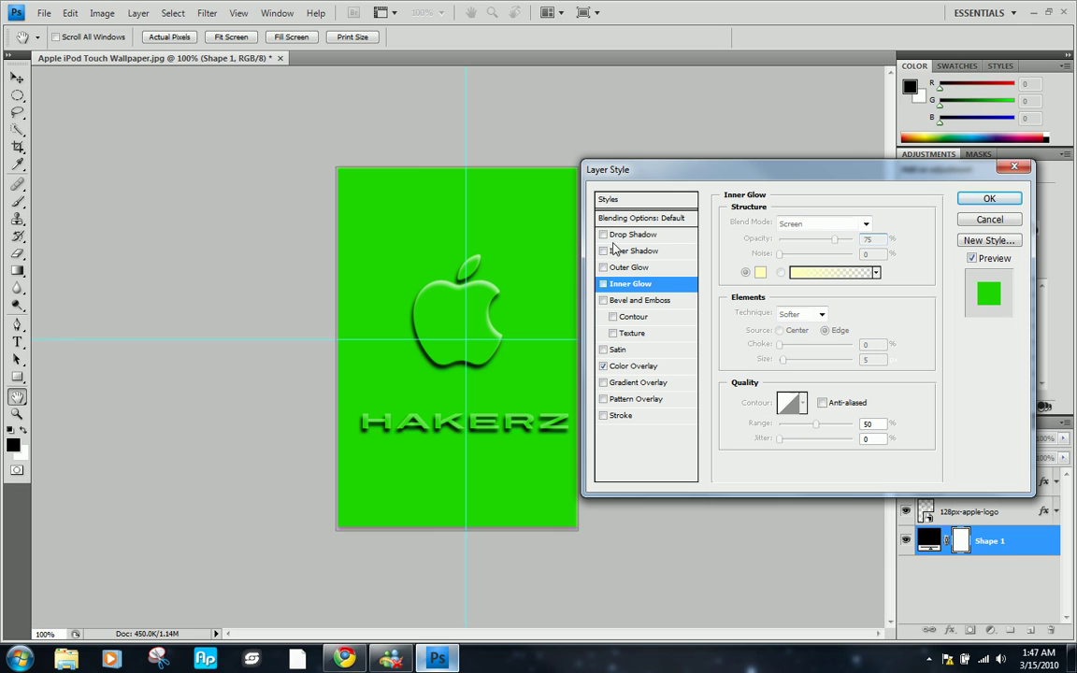
click(631, 251)
click(603, 250)
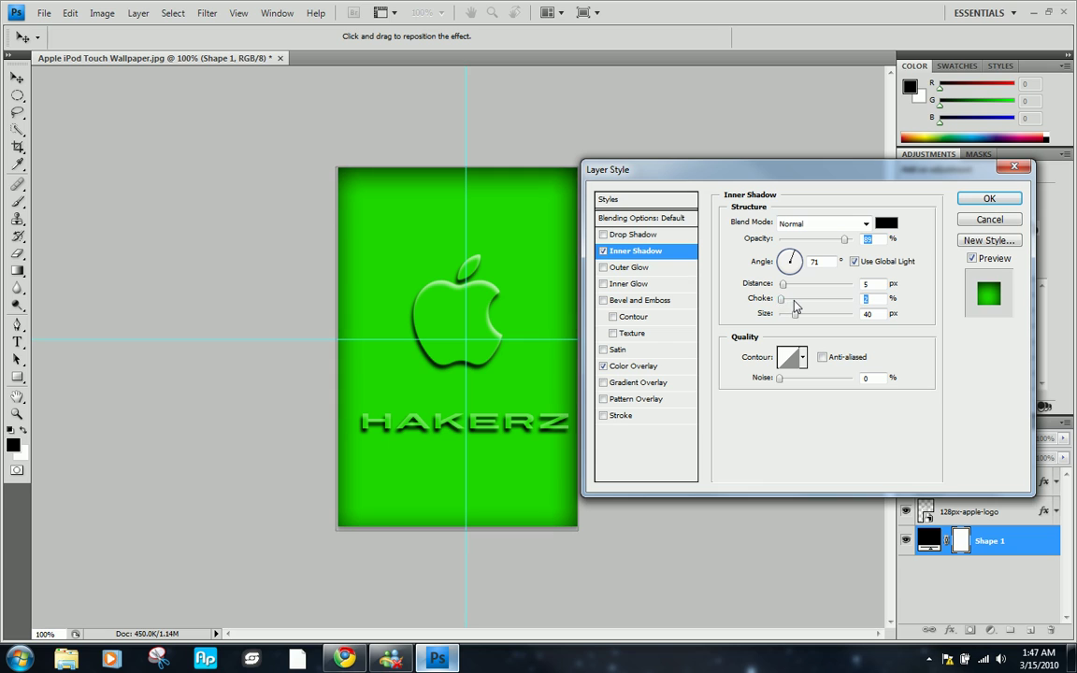
mouse_move(783, 300)
mouse_down()
mouse_move(795, 306)
mouse_move(797, 286)
mouse_up()
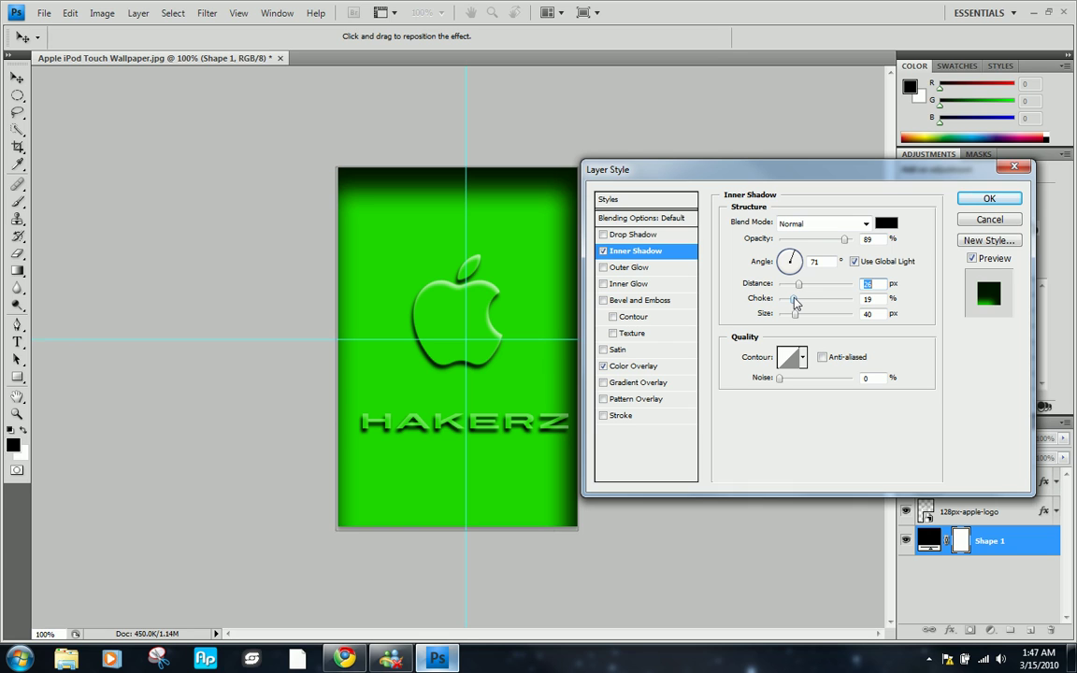
drag(794, 314, 811, 318)
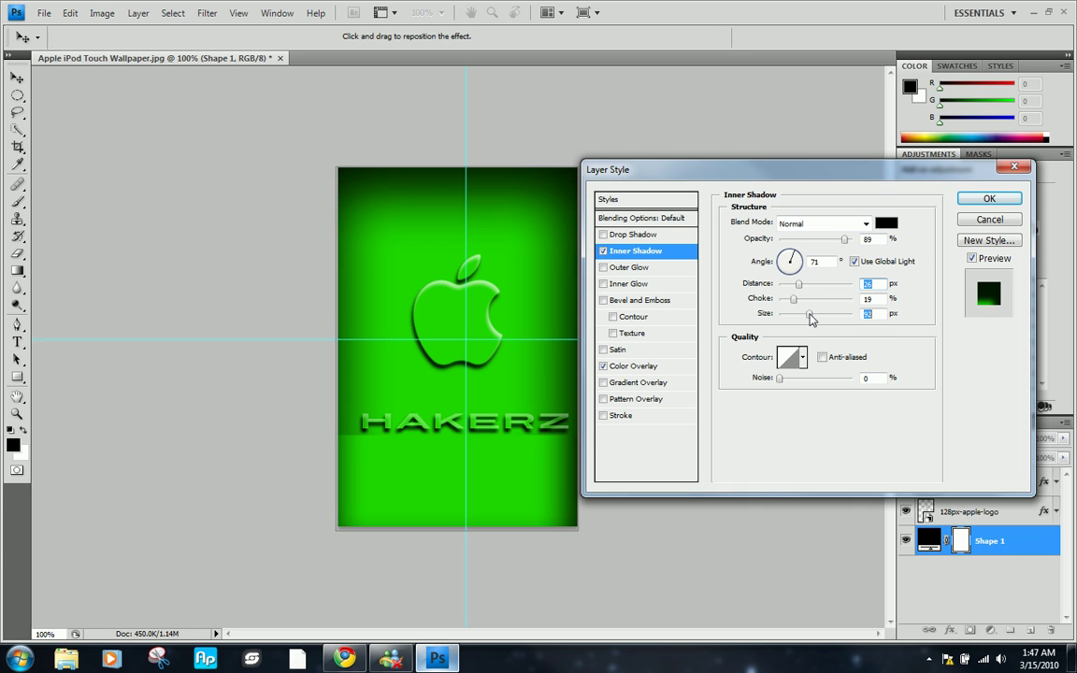
click(847, 241)
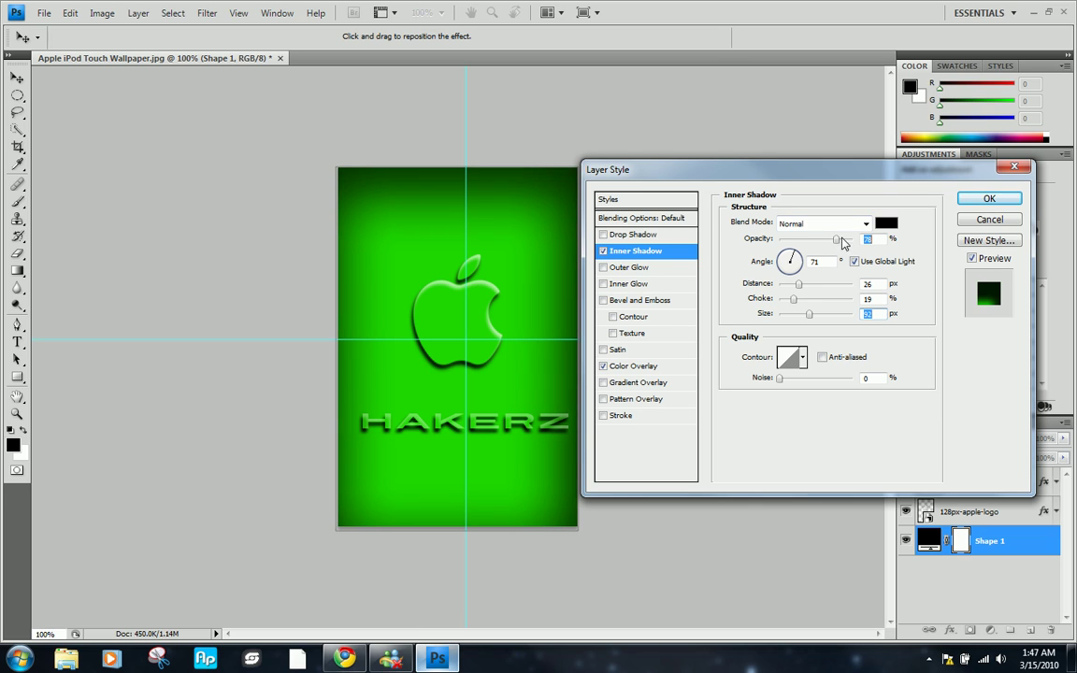
Apply the vignette style and add a new empty layer above Shape 1.
click(987, 198)
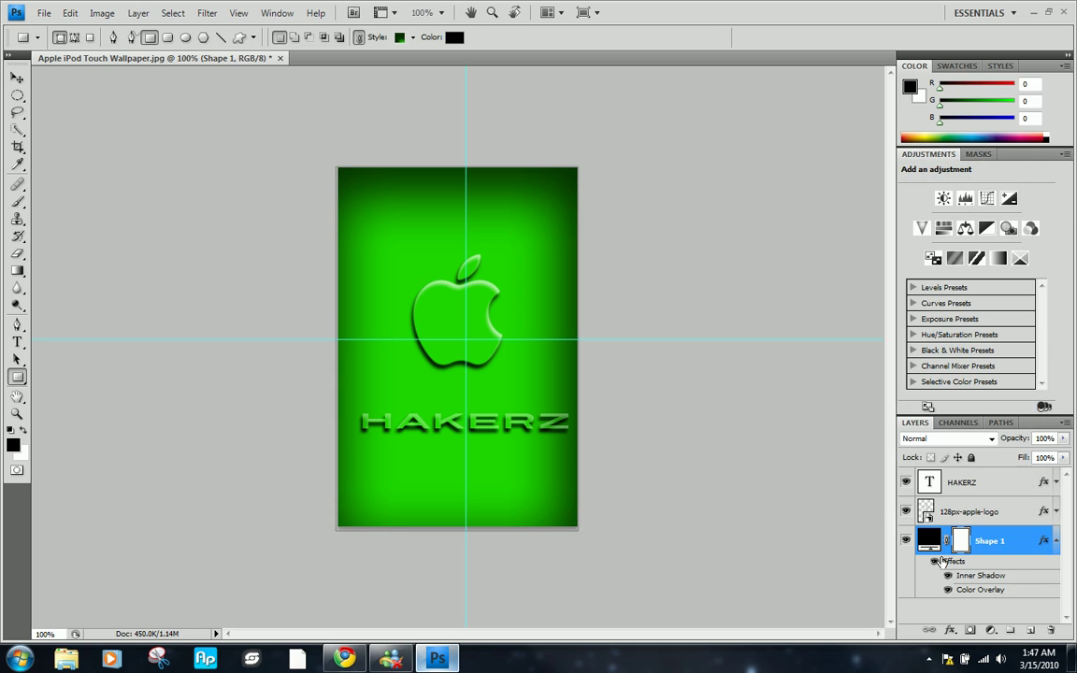
click(1057, 541)
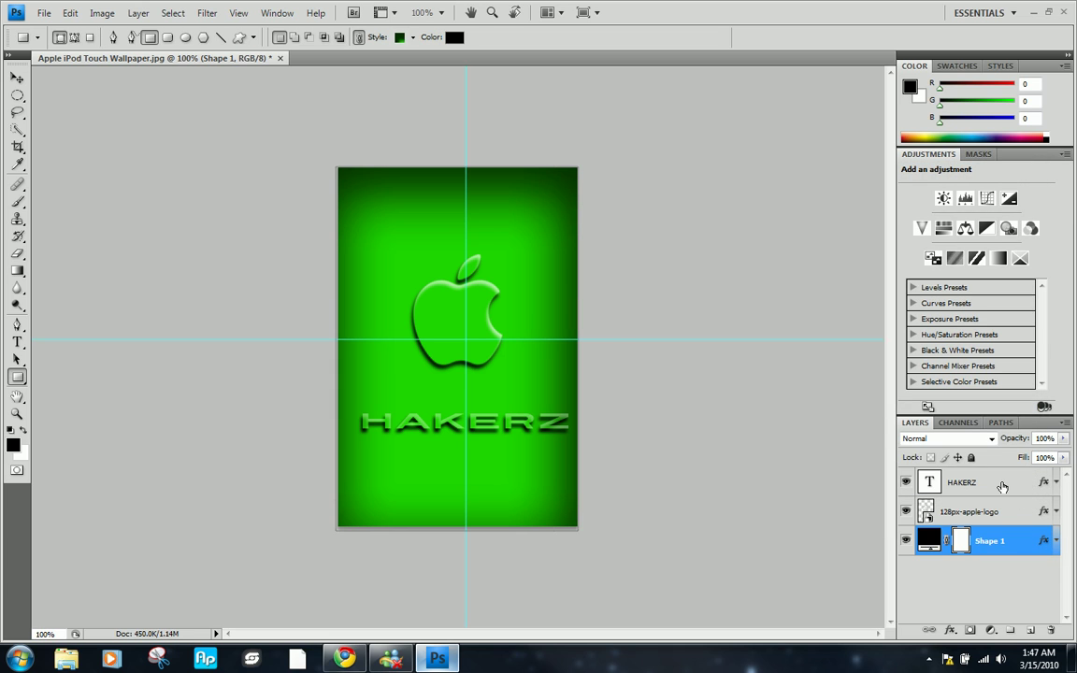
click(1002, 485)
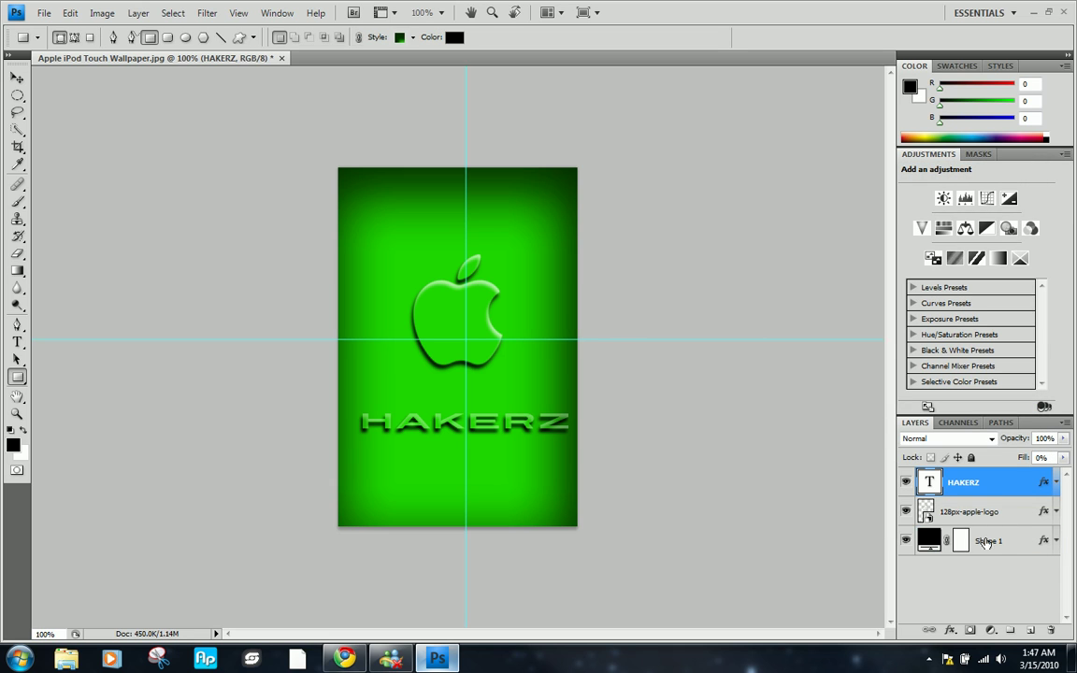
click(991, 540)
click(1031, 632)
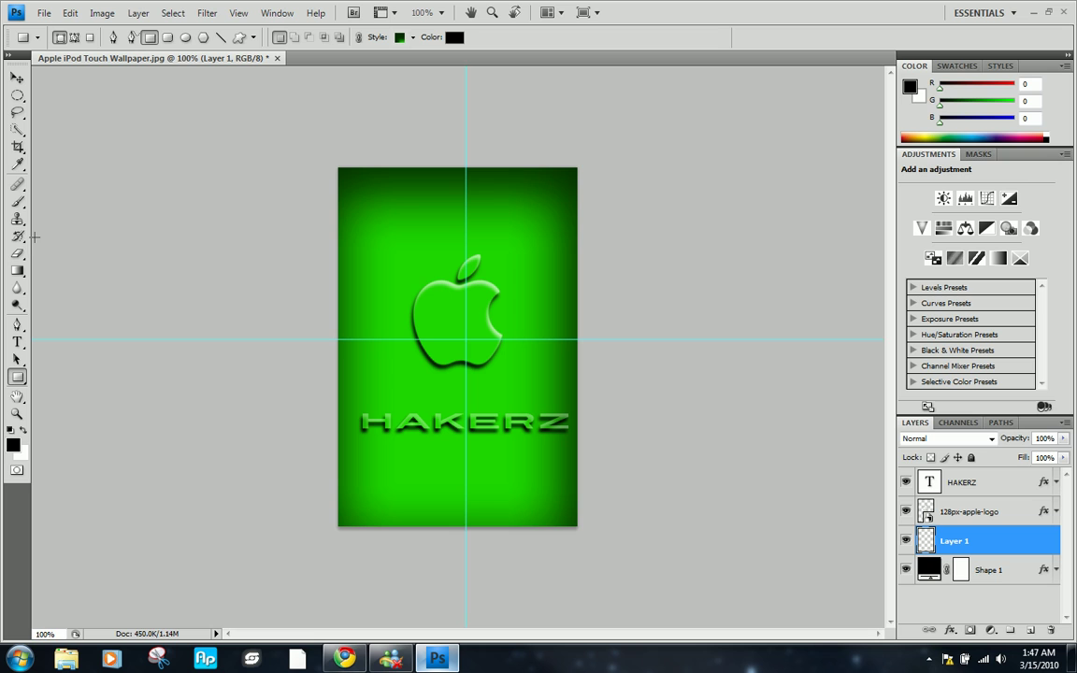
Stamp black vine swirls onto the wallpaper with the large vine-shaped brush tip.
click(18, 202)
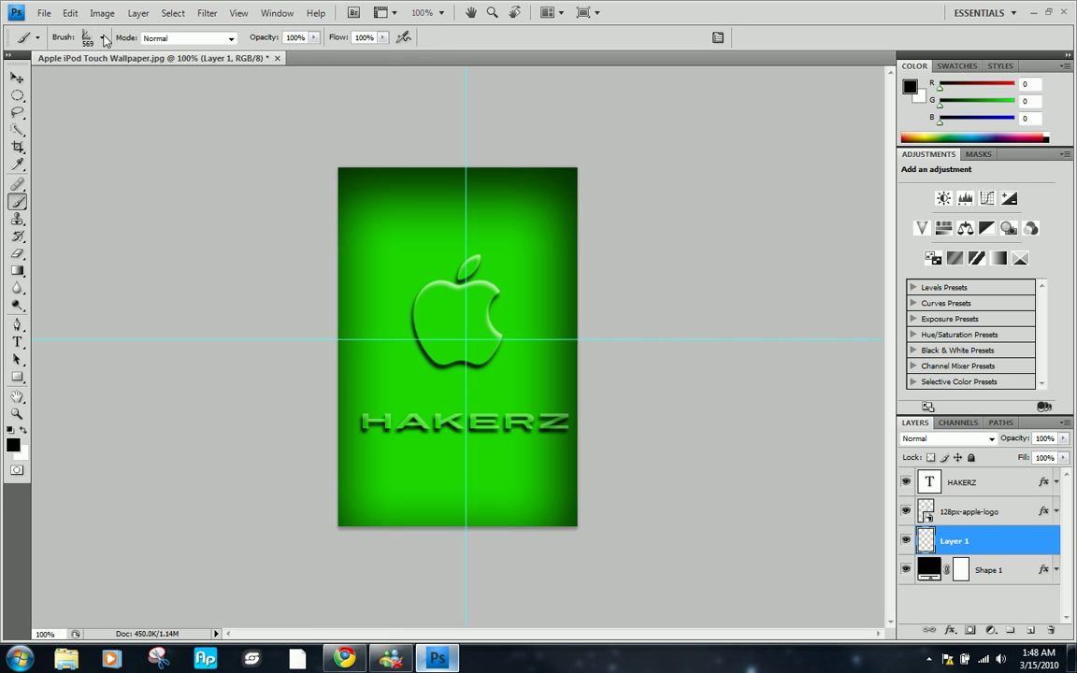
click(103, 38)
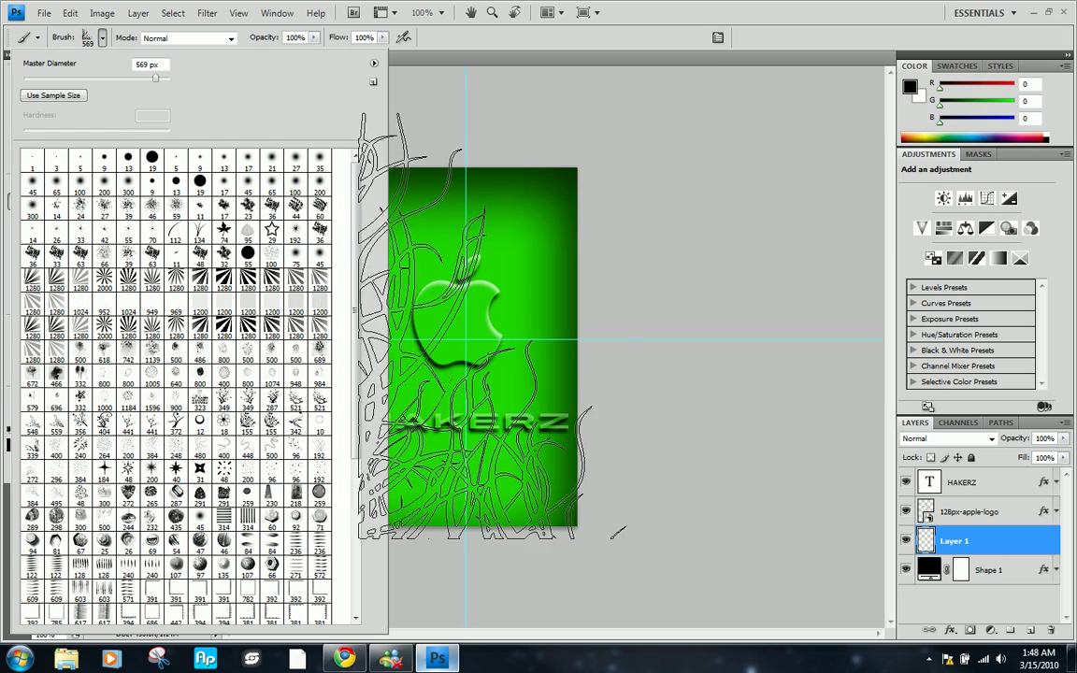
click(628, 38)
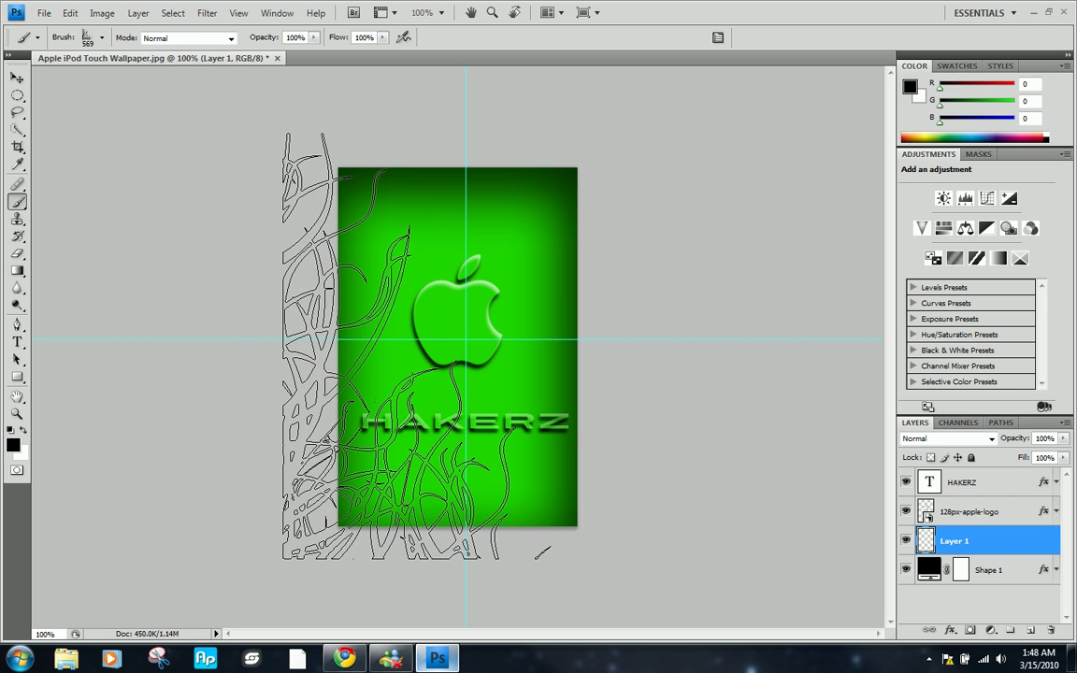
click(416, 345)
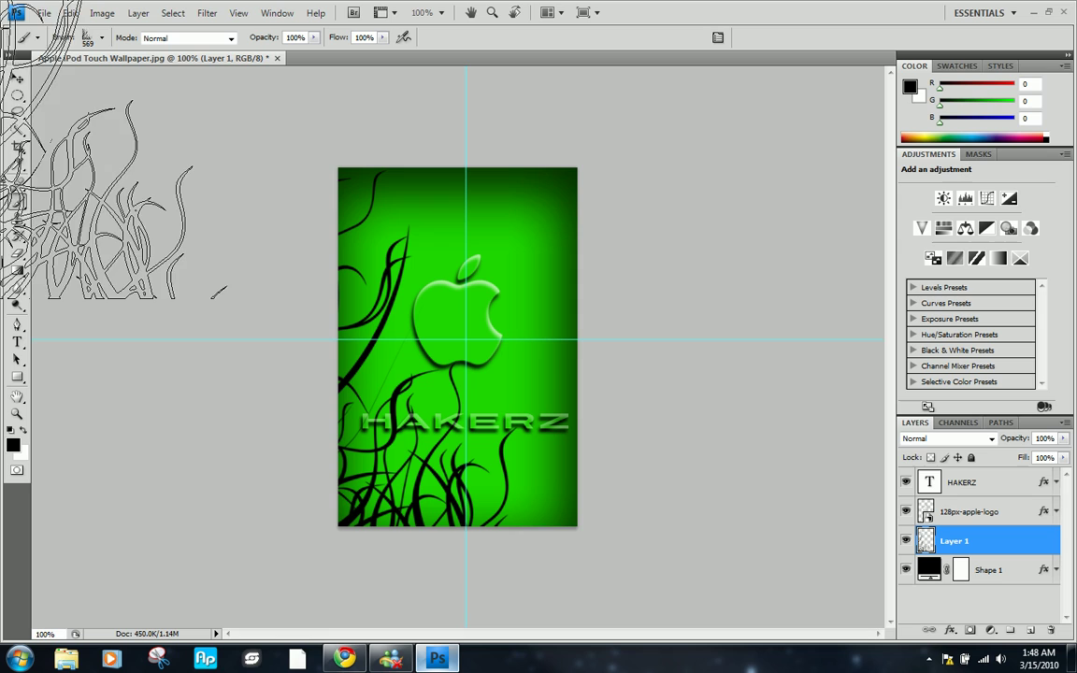
click(17, 78)
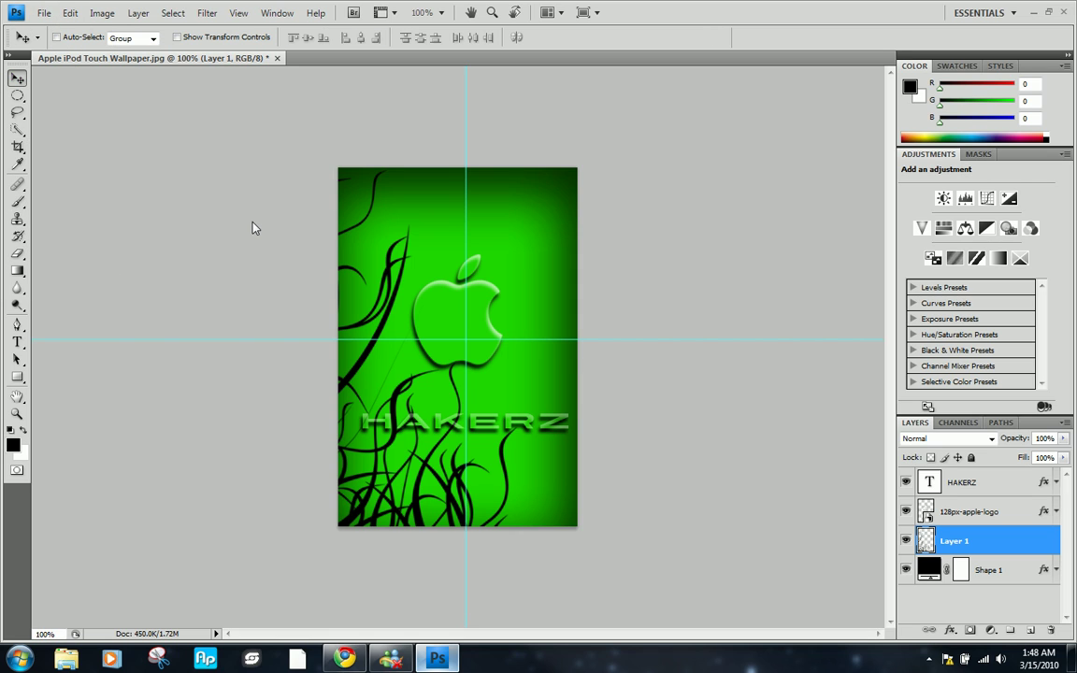
Give Layer 1 a Bevel and Emboss with depth 1 plus a red Color Overlay.
right_click(972, 557)
click(716, 268)
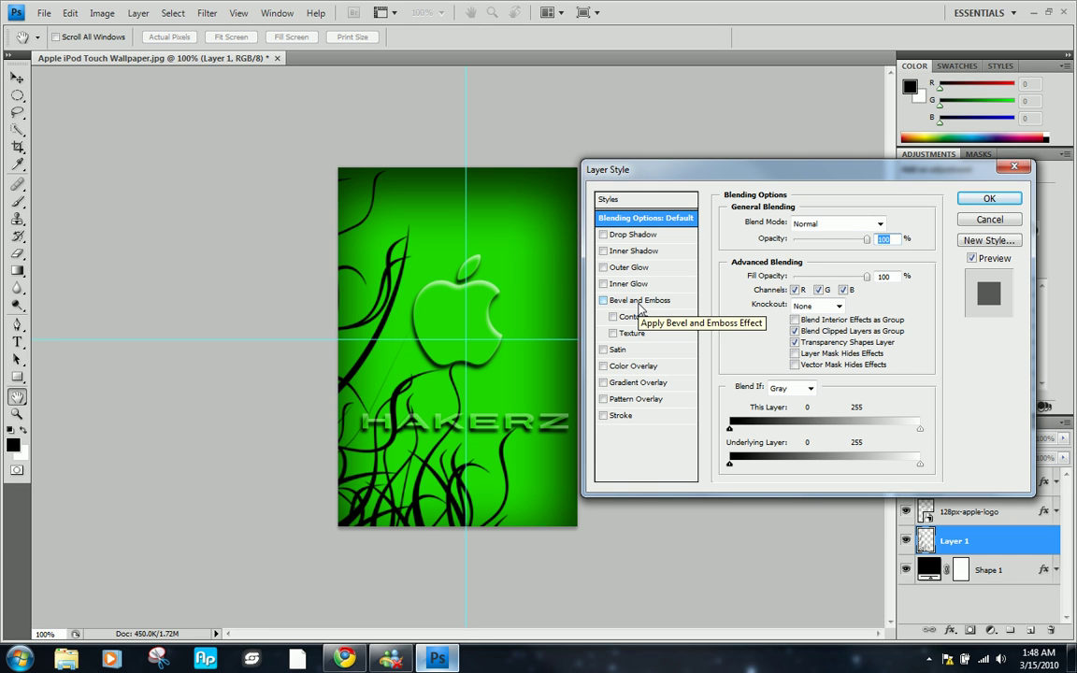
click(640, 303)
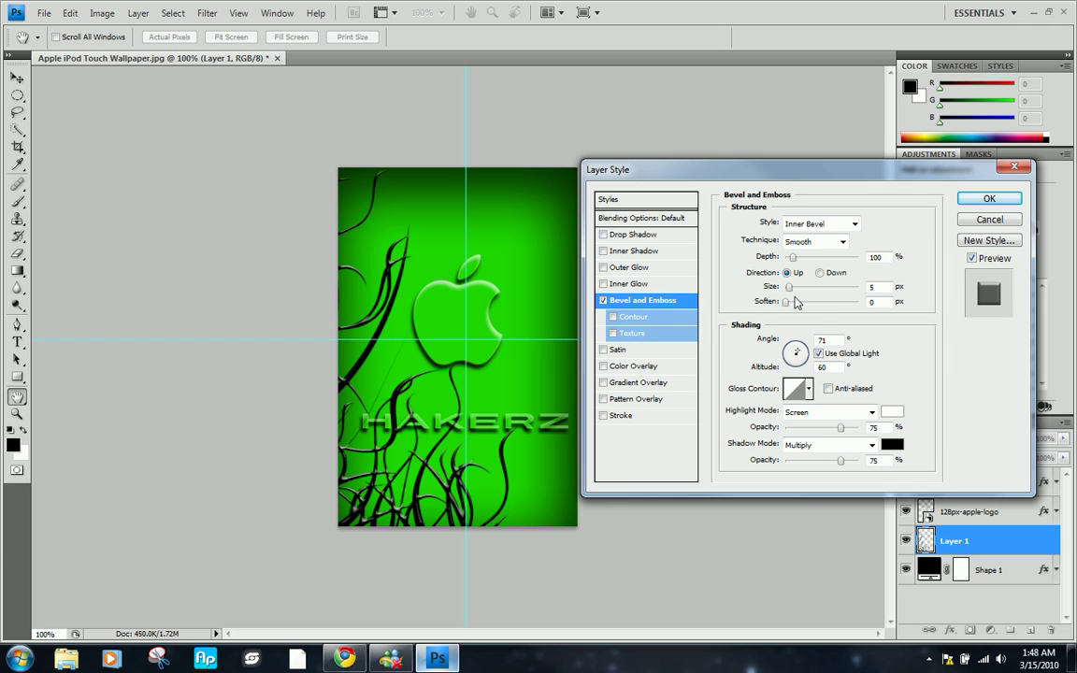
drag(791, 258, 697, 262)
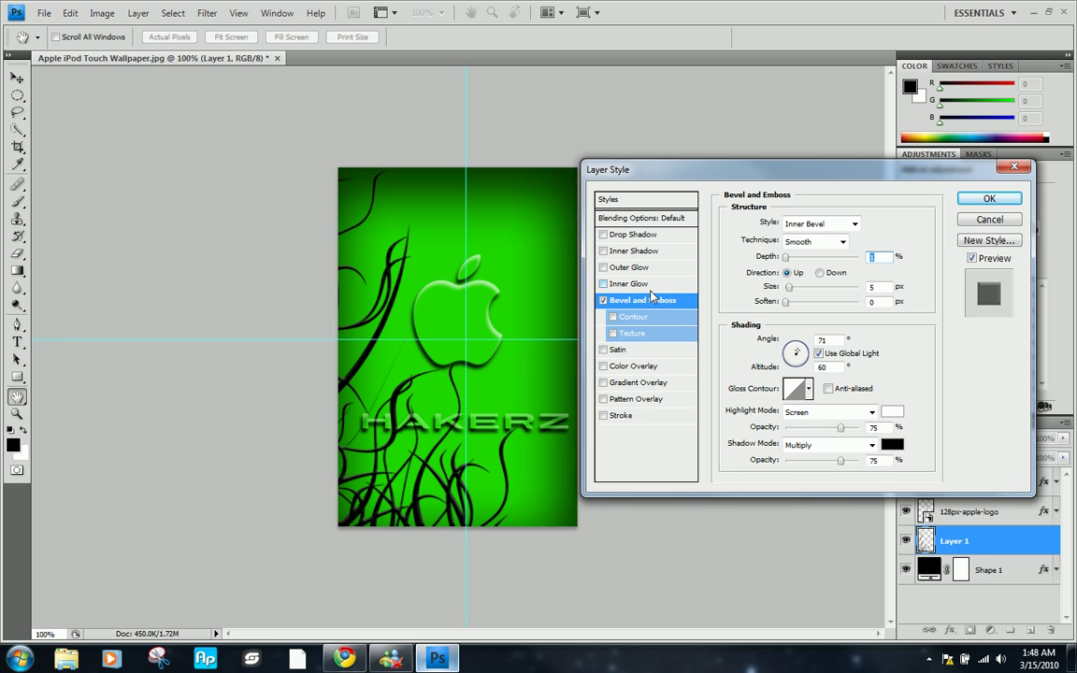
click(617, 366)
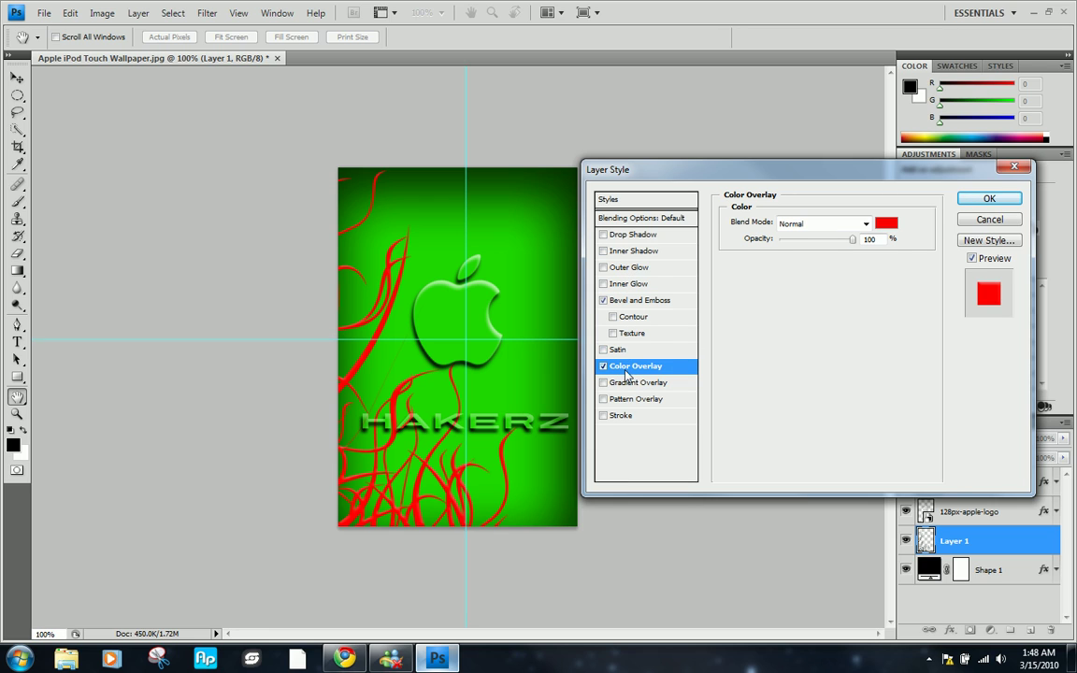
Replace the red Color Overlay with a black-to-blue #0020df Gradient Overlay on the swirls.
click(603, 367)
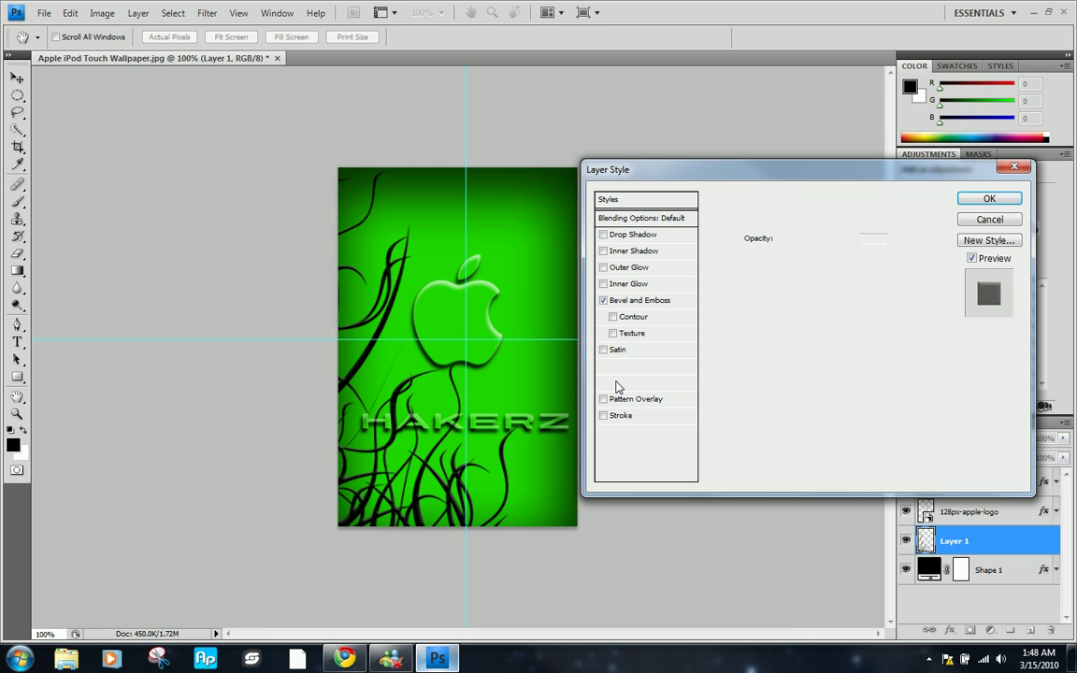
click(604, 382)
click(821, 261)
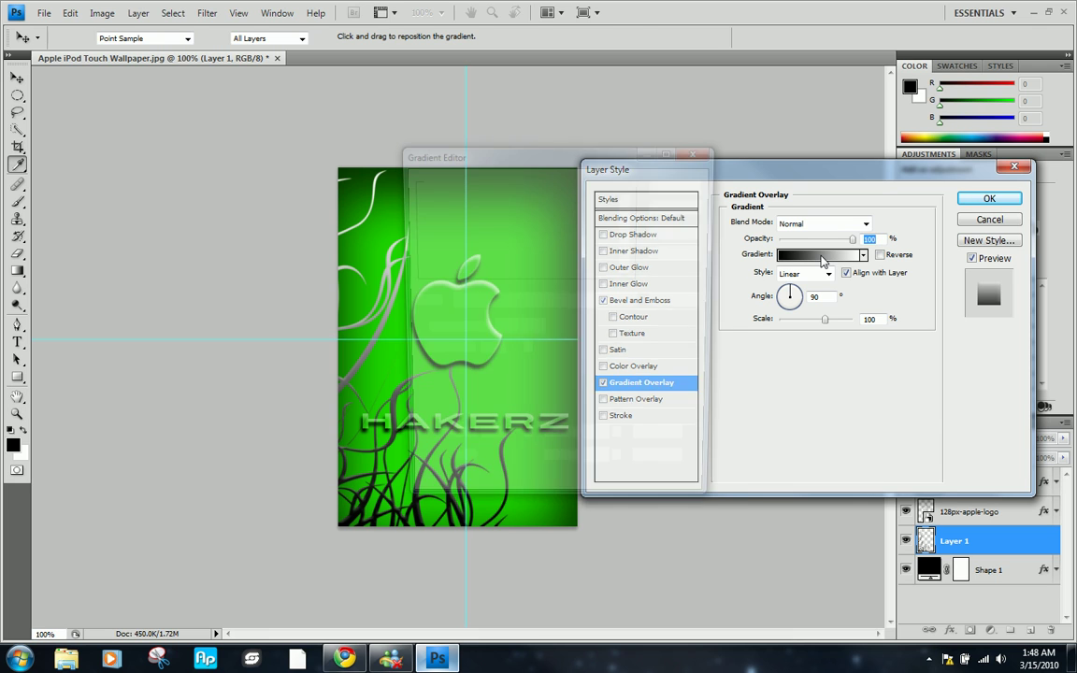
drag(642, 171, 919, 152)
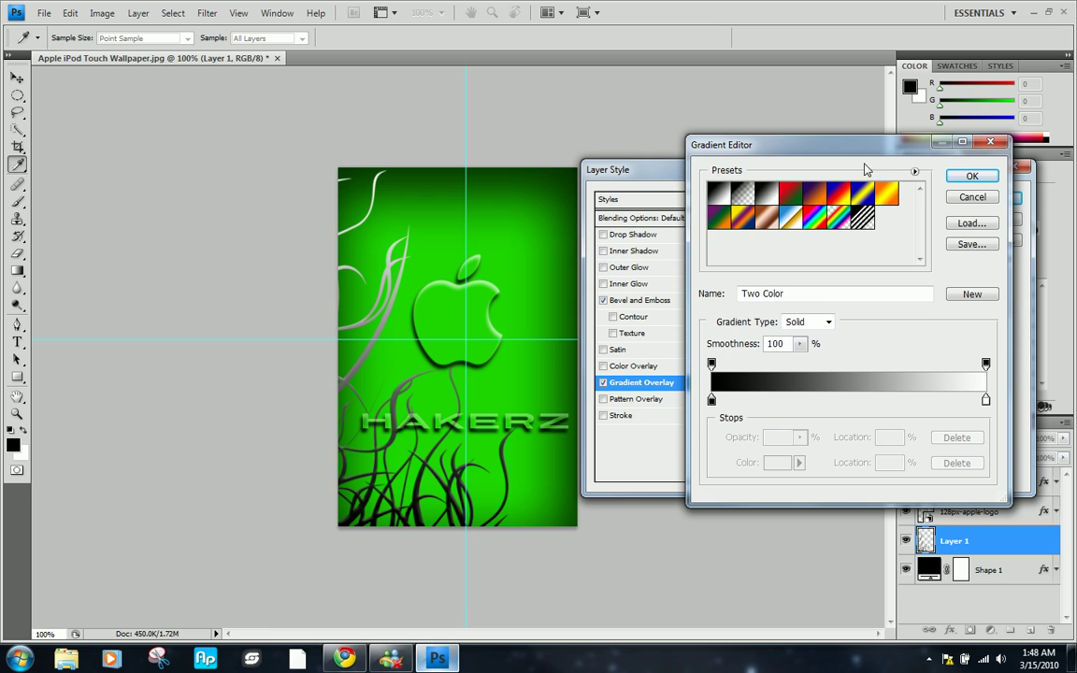
click(985, 400)
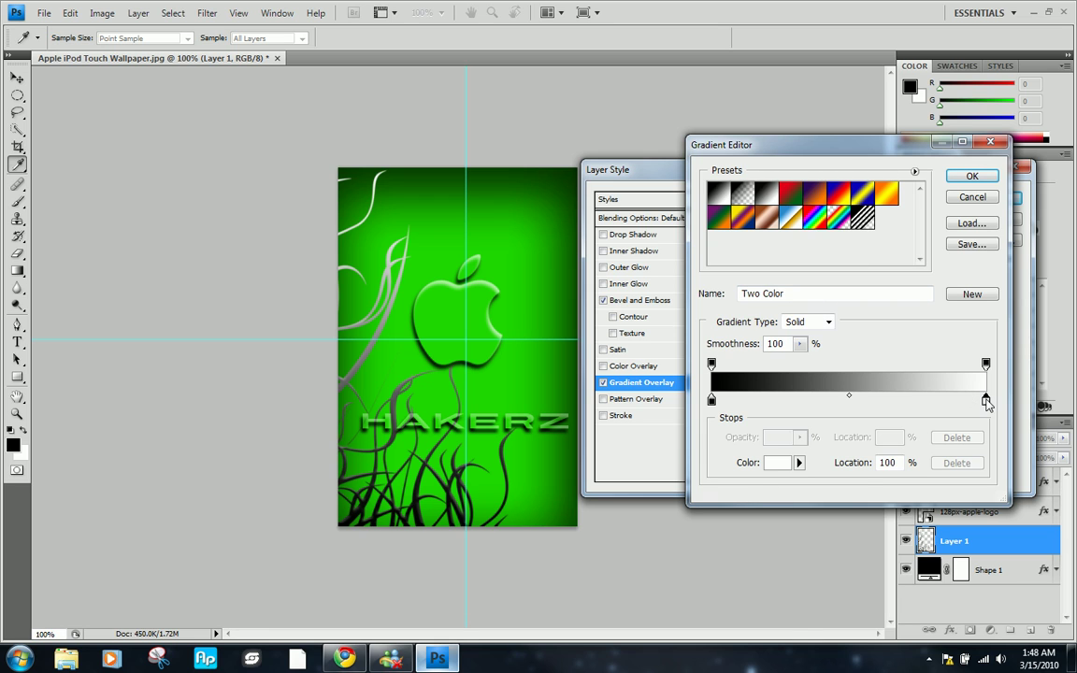
click(777, 463)
drag(701, 318, 701, 298)
click(679, 254)
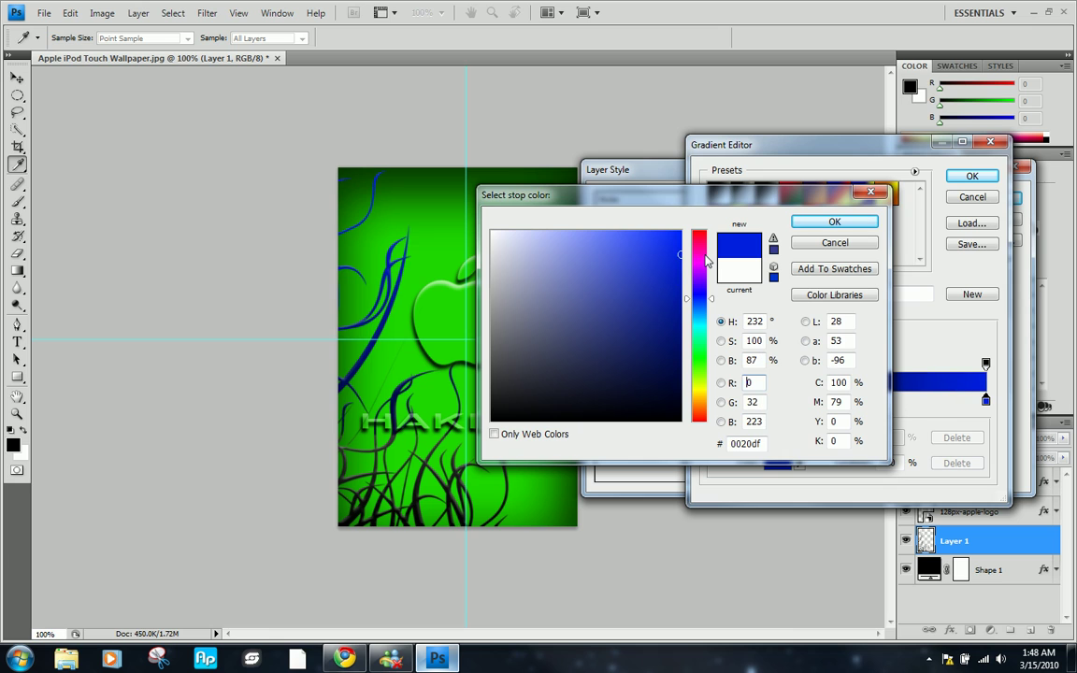
click(819, 226)
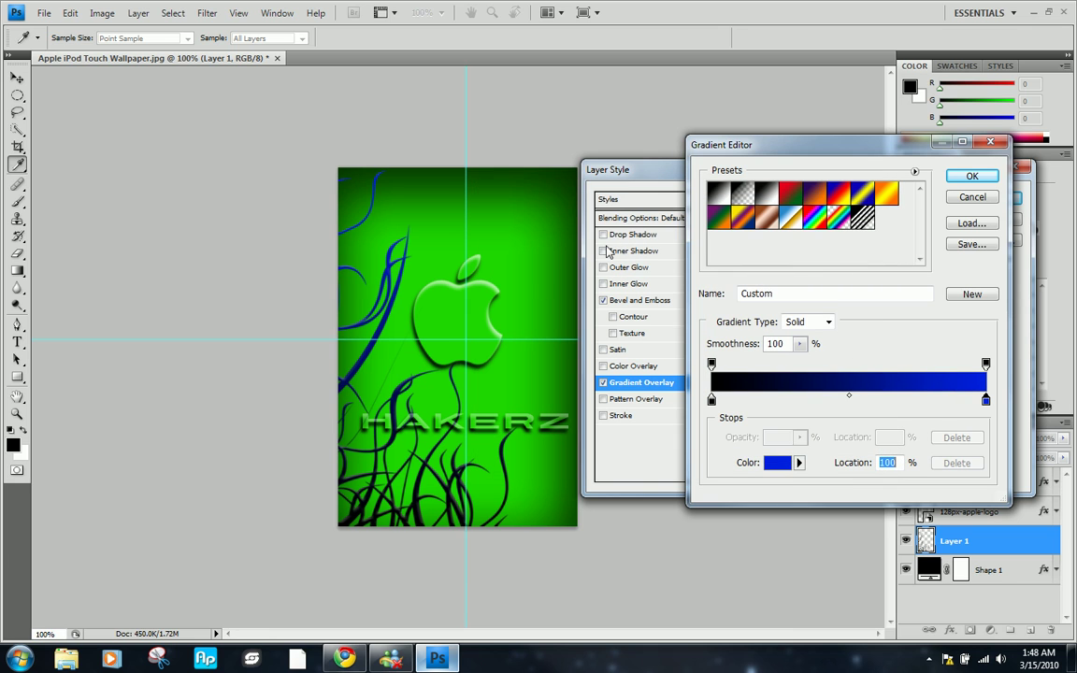
click(971, 176)
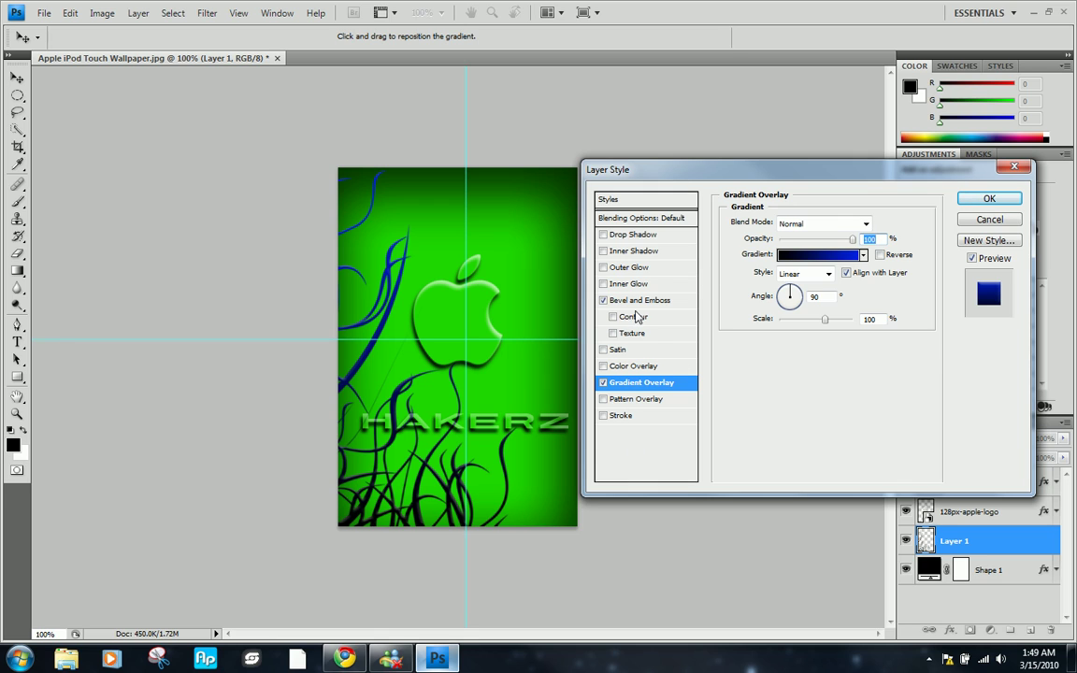
click(619, 200)
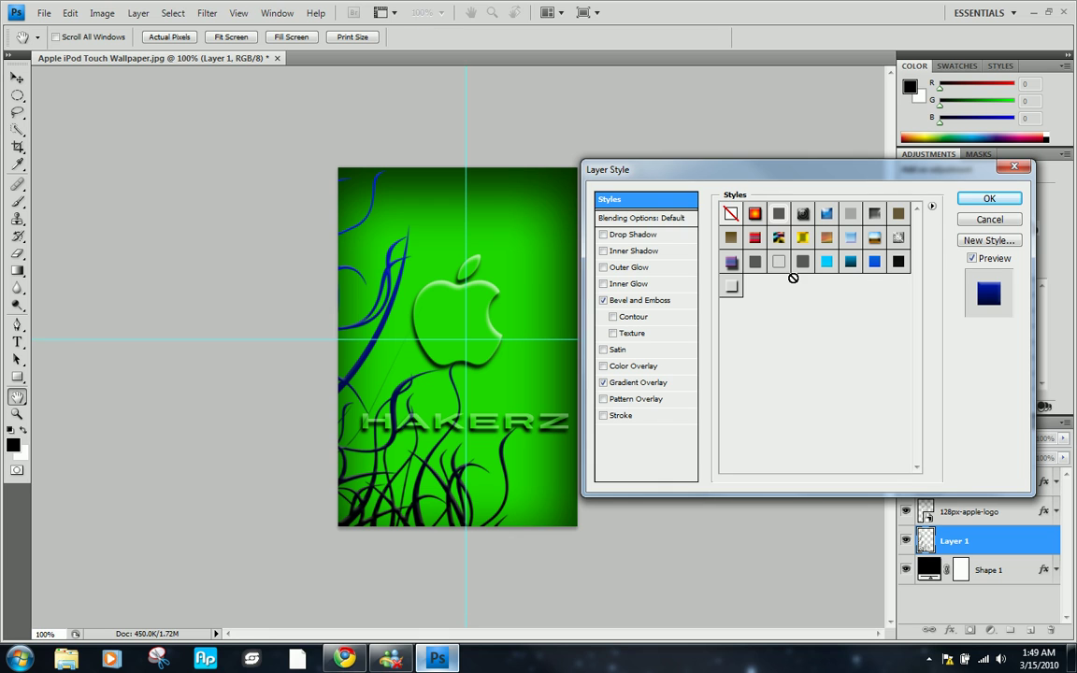
Preview the last style preset, then cancel Layer Style so no effects are applied.
click(731, 286)
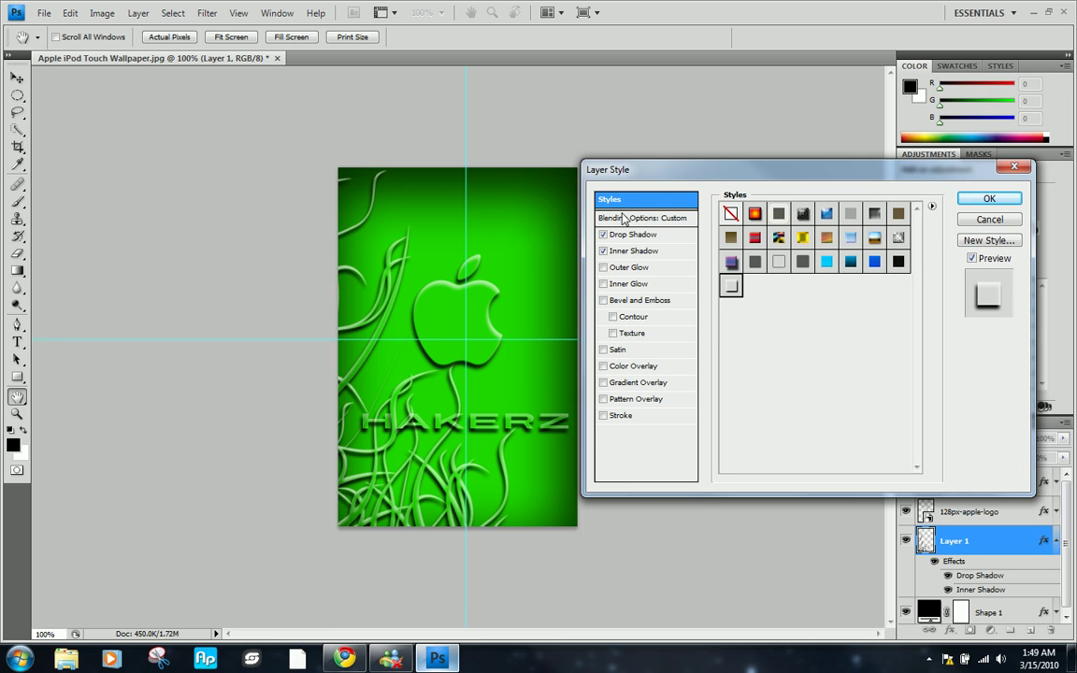
click(988, 221)
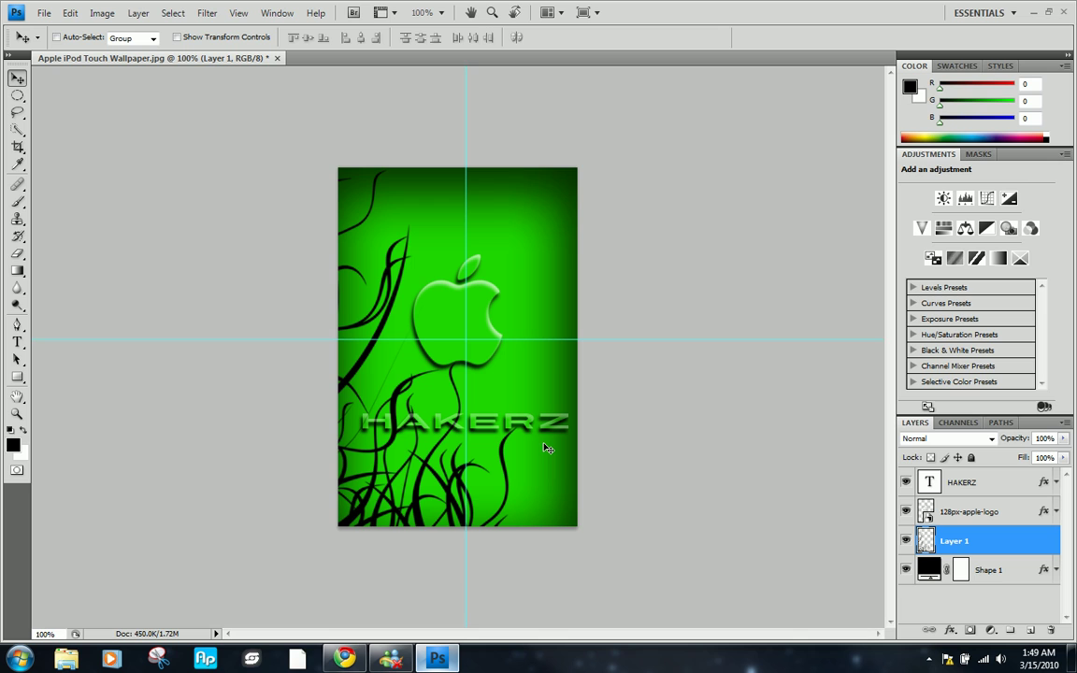
click(44, 13)
click(103, 216)
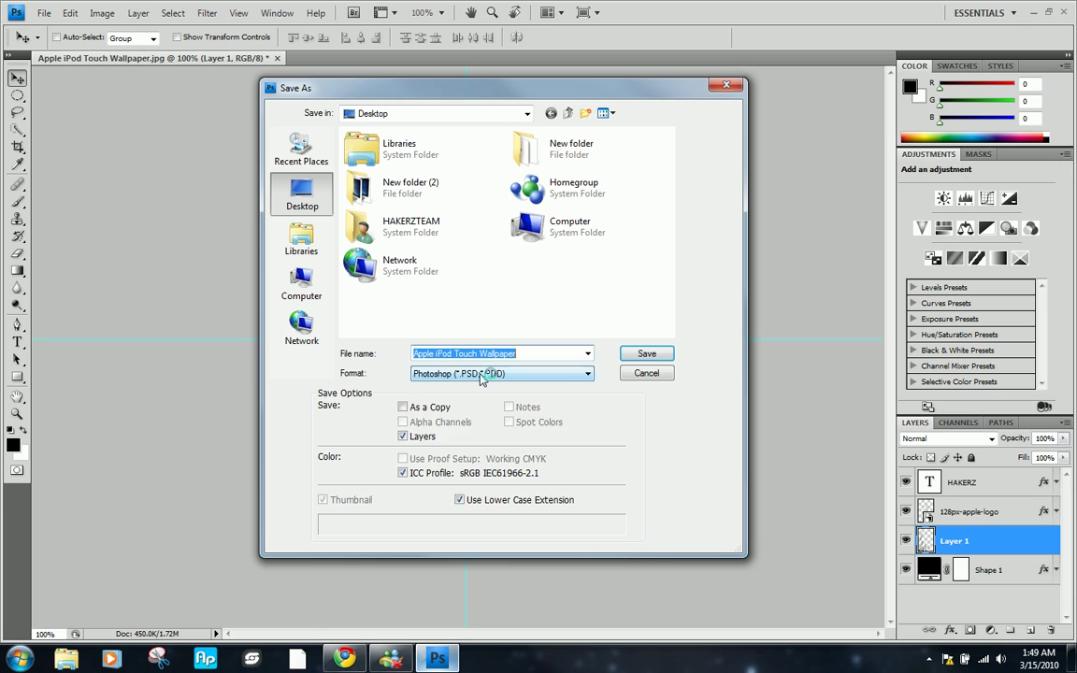
click(482, 375)
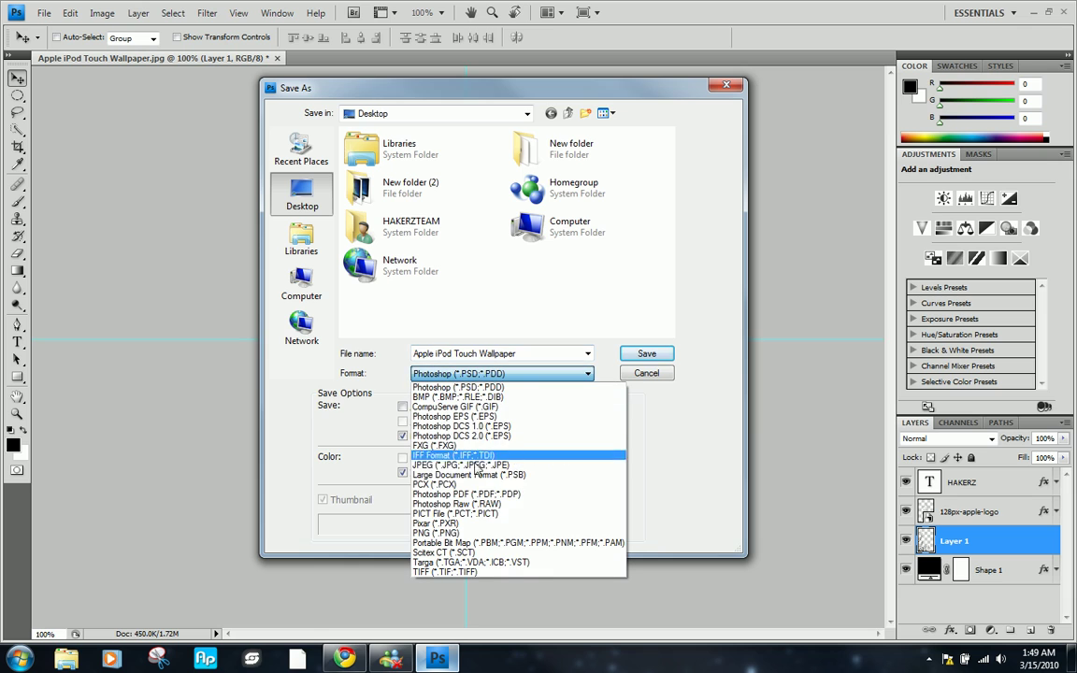
click(669, 373)
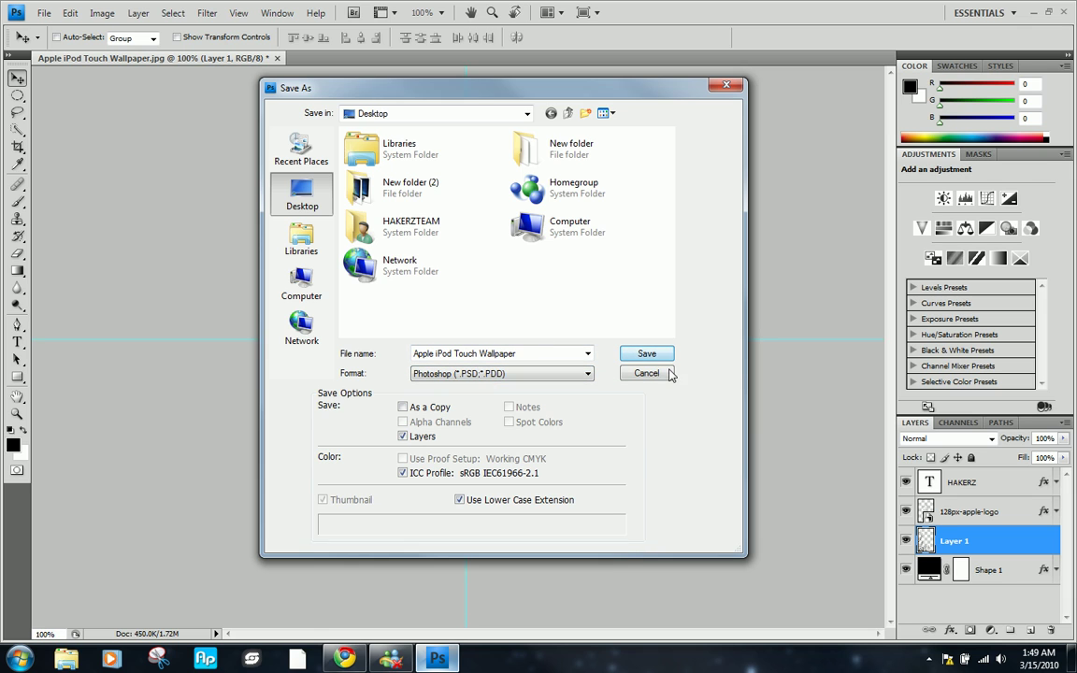
click(663, 373)
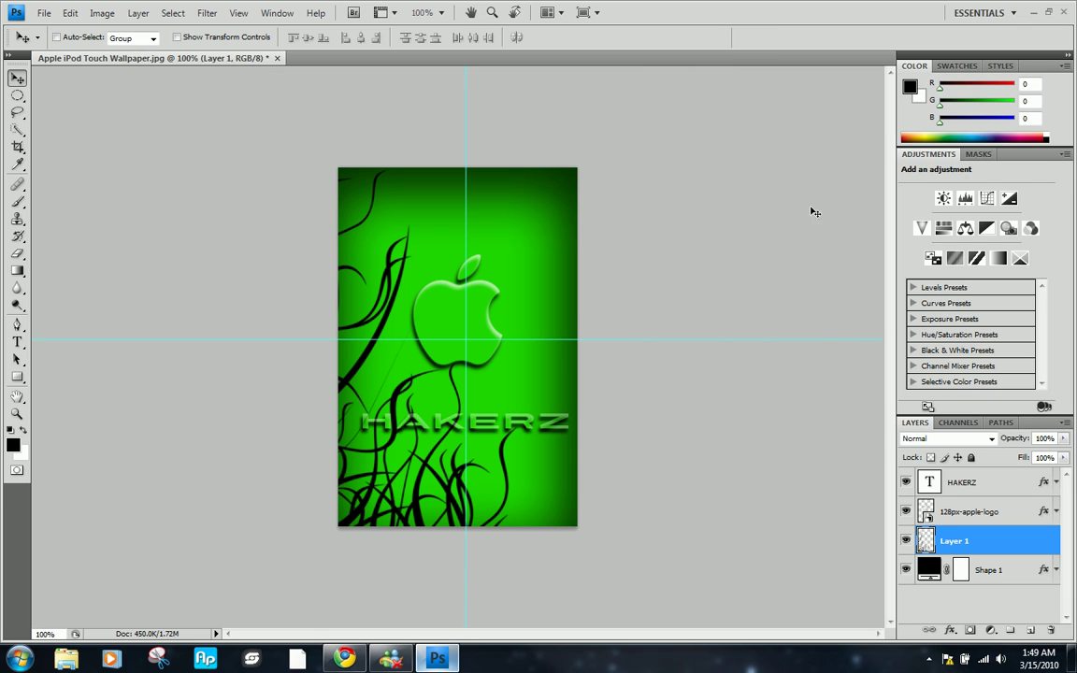